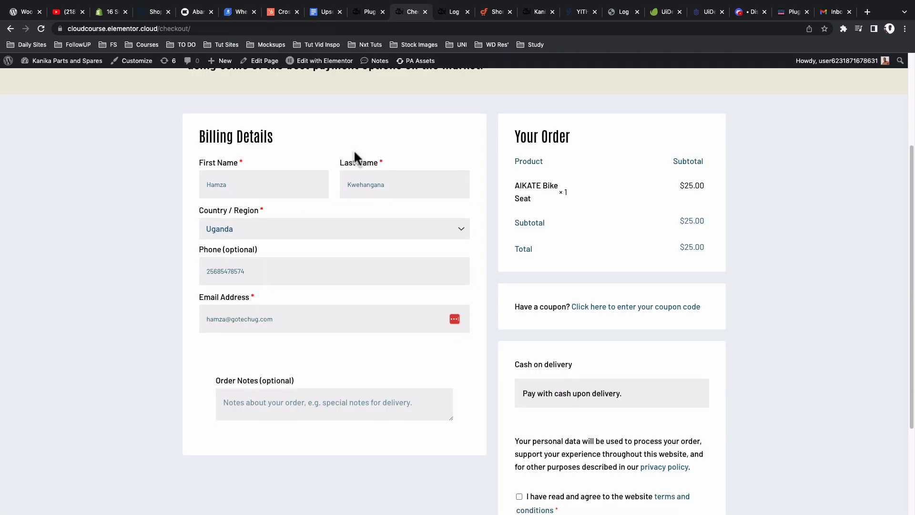
Step: Scroll the checkout to show the filled billing details and the $25.00 AIKATE Bike Seat order
scroll(353, 150, "up", 4)
Step: Select the whole billing email address in the checkout's Email Address field
scroll(356, 164, "down", 7)
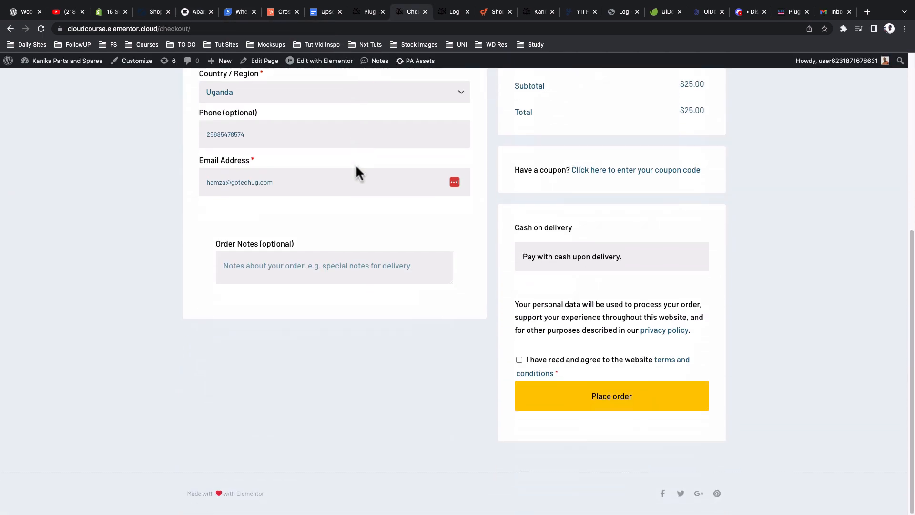
scroll(357, 166, "up", 3)
left_click(261, 247)
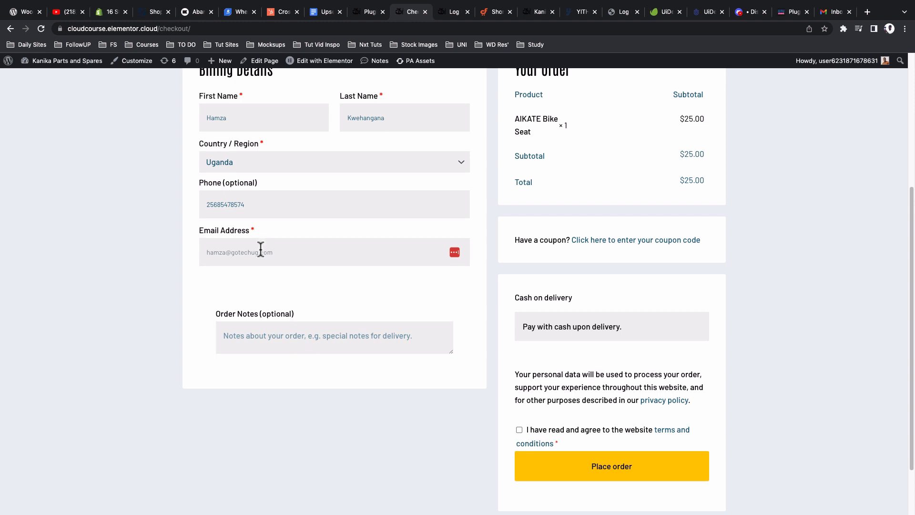
triple_click(261, 252)
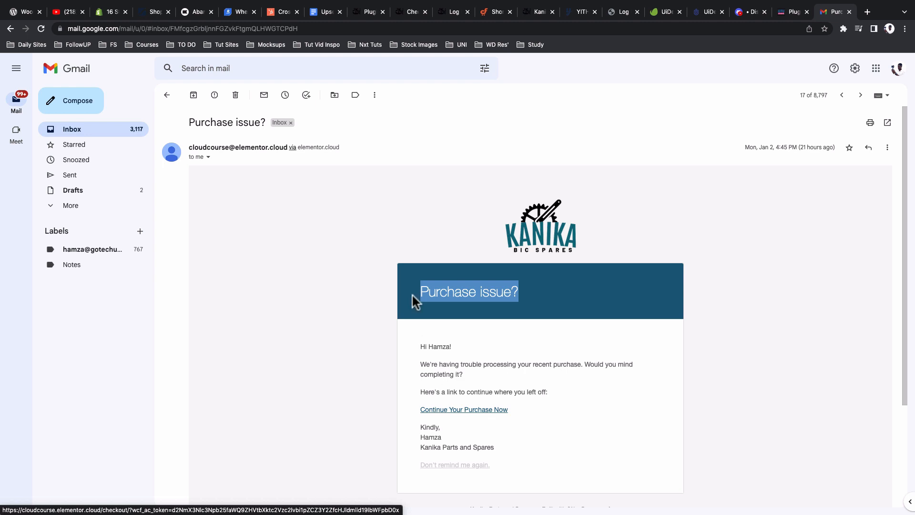
Step: Compare the store checkout page against the Purchase issue? recovery email in Gmail
left_click(409, 11)
scroll(329, 148, "up", 5)
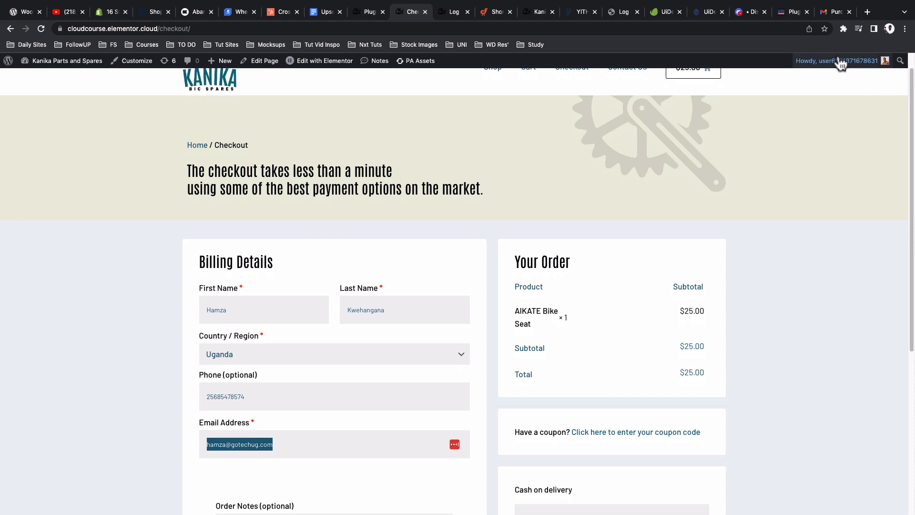
left_click(834, 12)
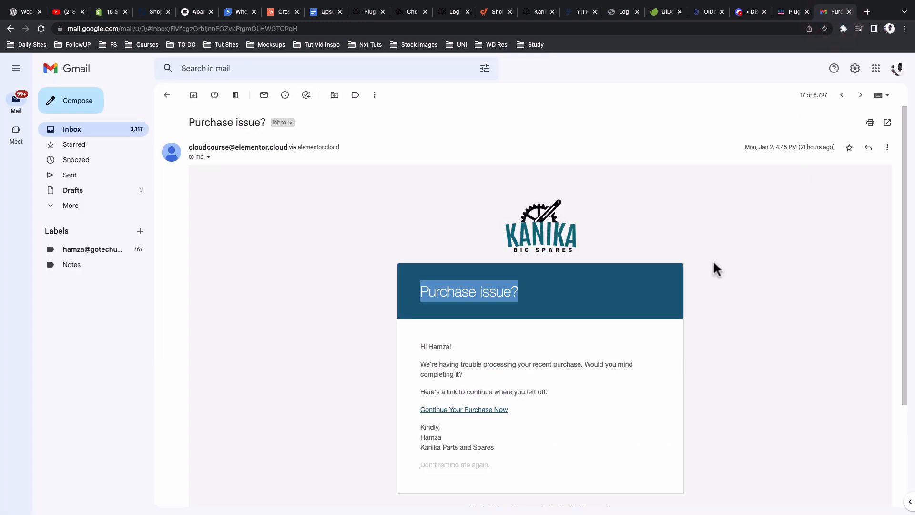
scroll(668, 295, "down", 1)
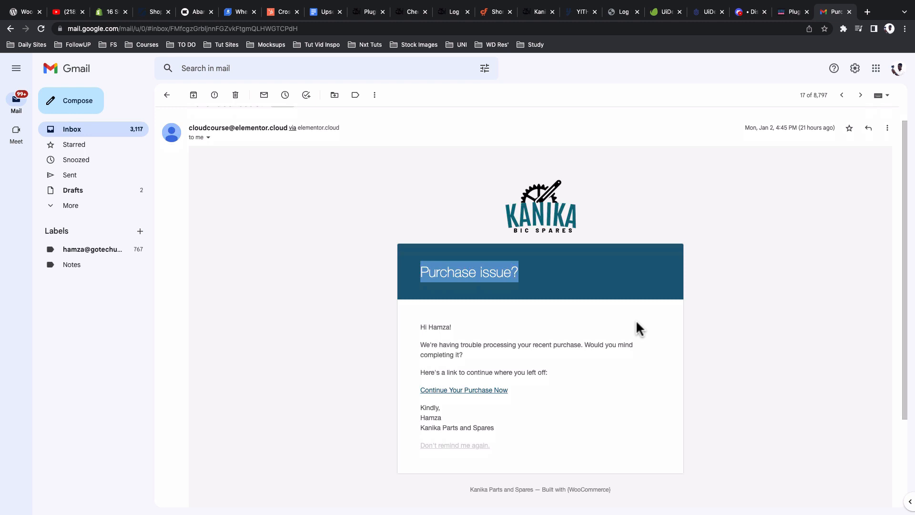
scroll(477, 286, "up", 1)
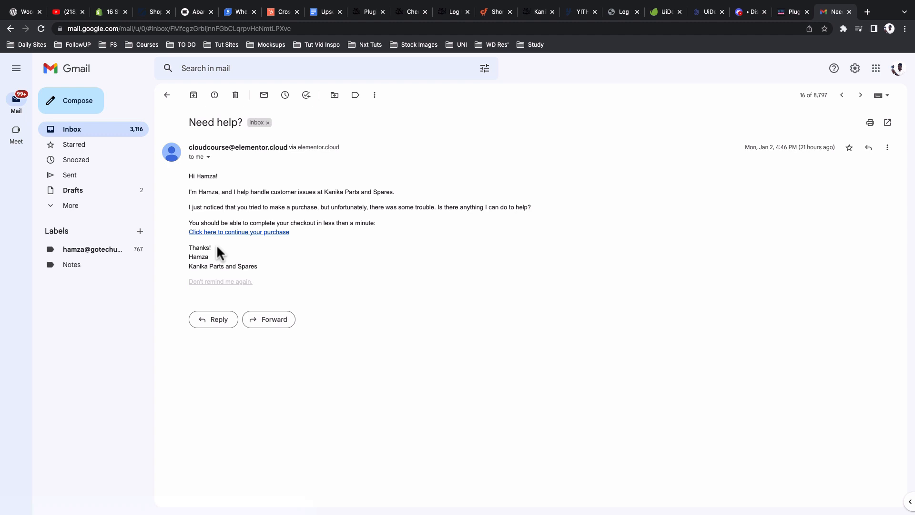
Step: Open the Exclusive discount follow-up email and highlight its heading
key("k")
scroll(361, 270, "down", 3)
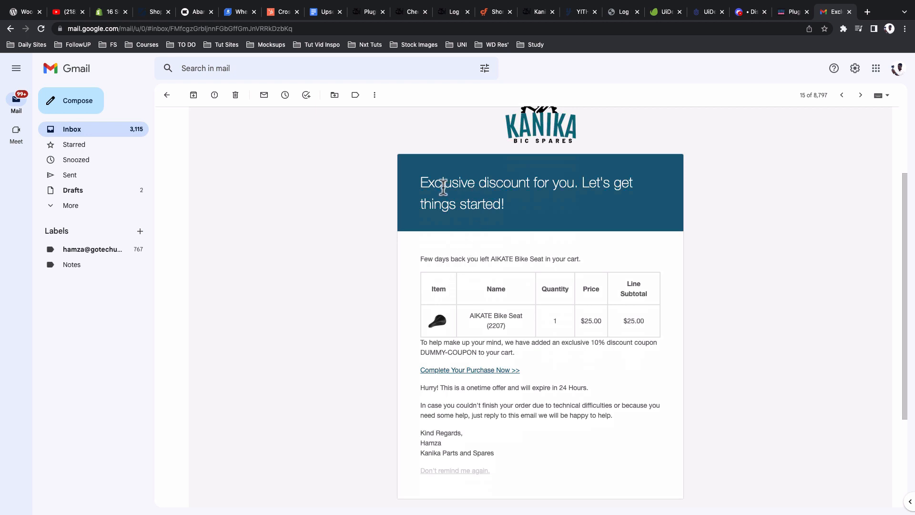
scroll(442, 190, "up", 2)
left_click_drag(448, 255, 470, 268)
left_click(420, 251)
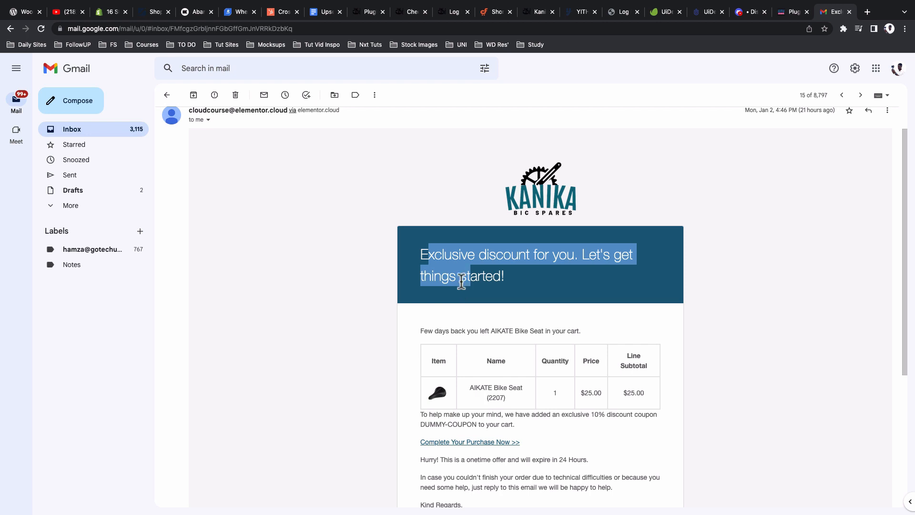
double_click(462, 279)
Step: Highlight the 10% discount and the DUMMY-COUPON code in the email
scroll(463, 286, "down", 3)
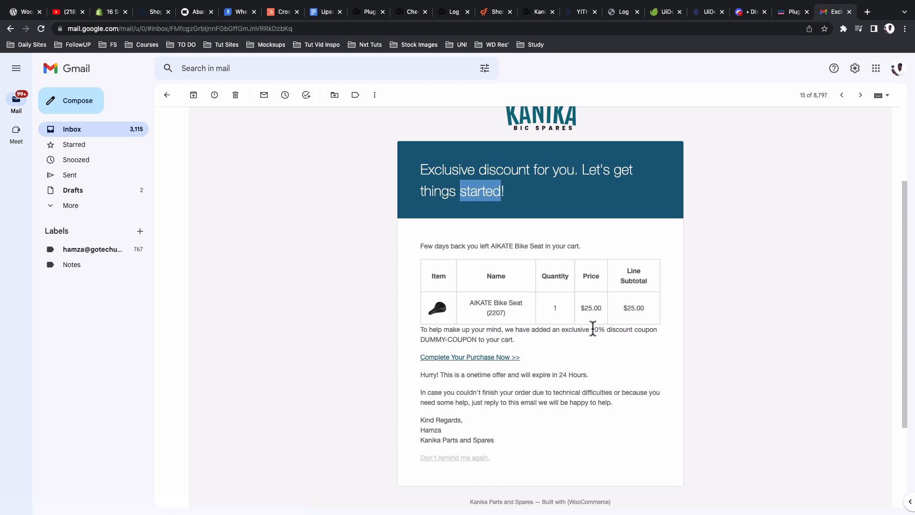
left_click_drag(594, 329, 604, 329)
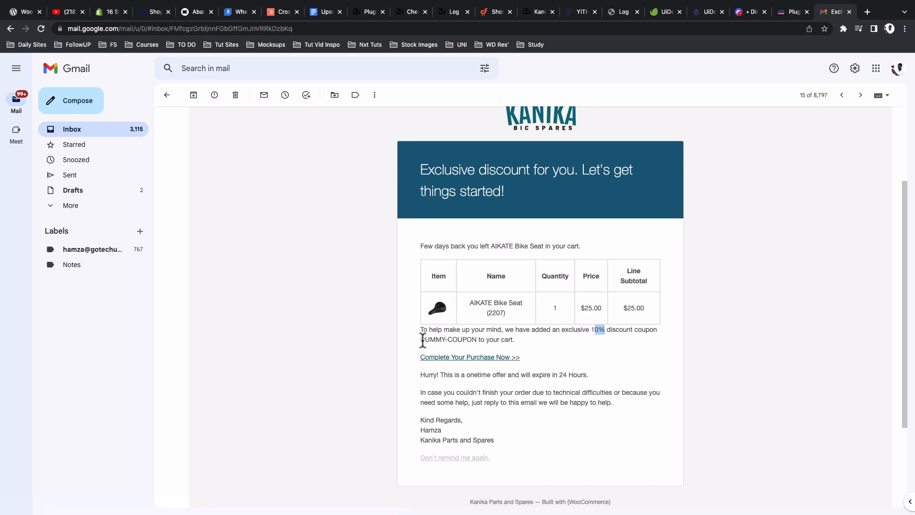
left_click_drag(422, 339, 476, 340)
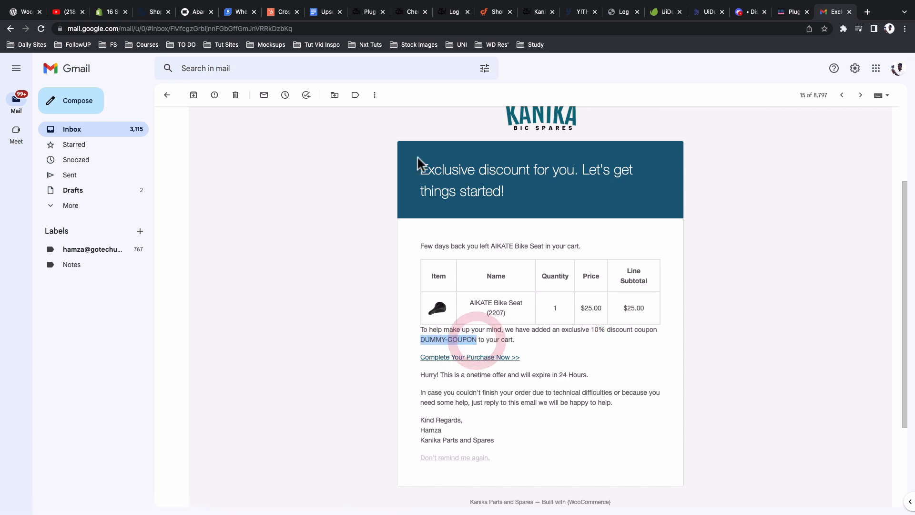
left_click(412, 12)
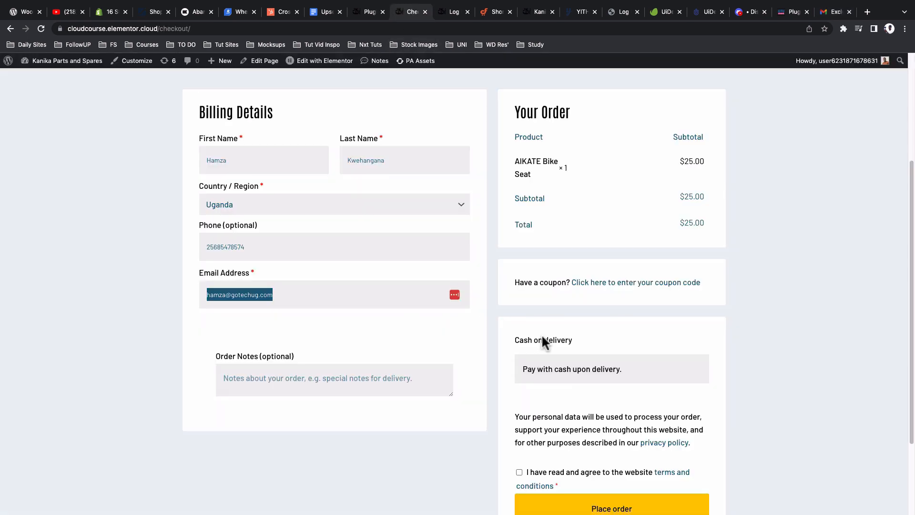
Step: Reveal the checkout's coupon code field and recheck the Exclusive discount email's coupon
left_click(587, 289)
left_click(834, 12)
scroll(722, 310, "down", 1)
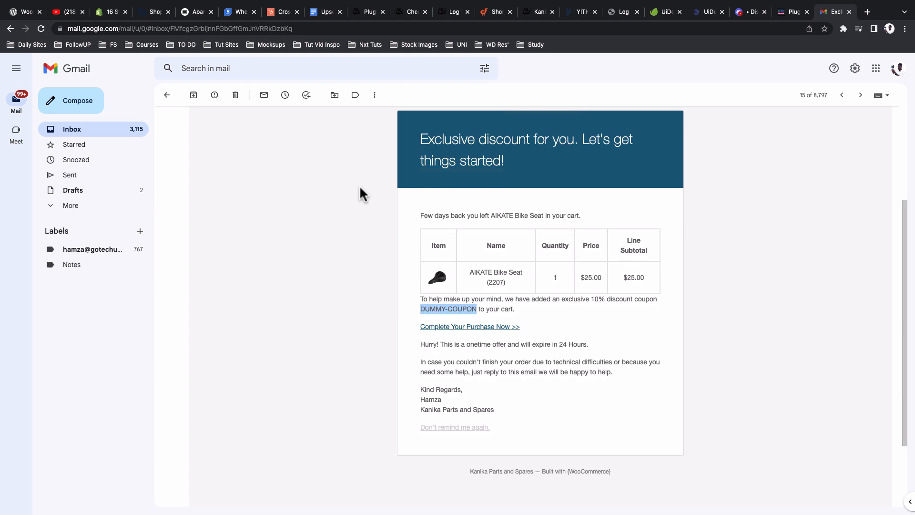
left_click(413, 11)
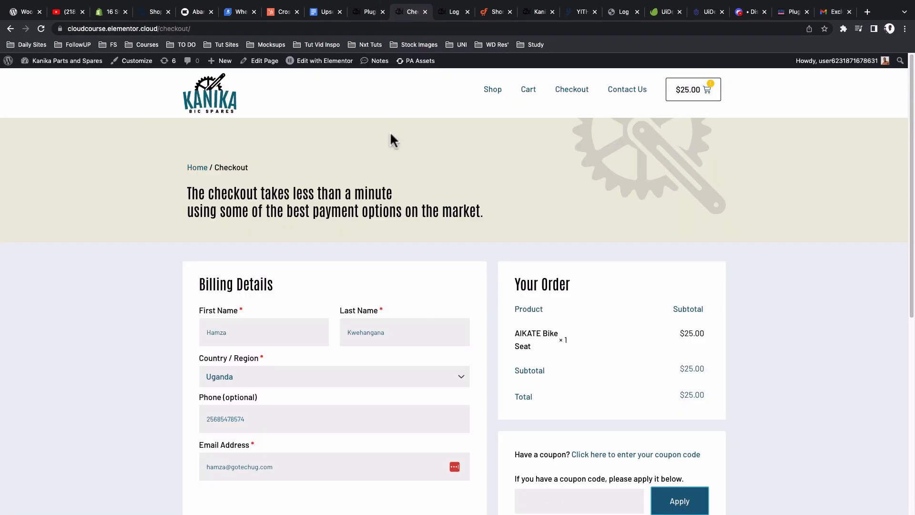
left_click(369, 13)
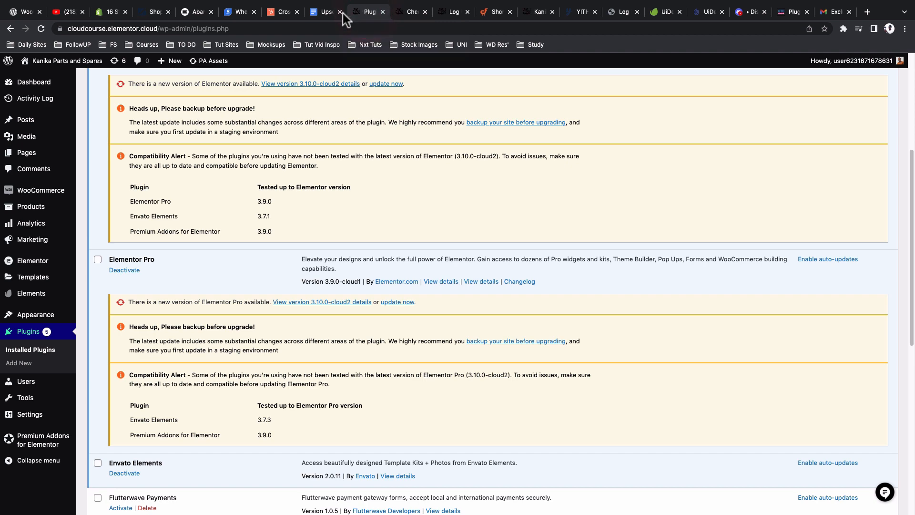
Step: Show the Installed Plugins list and the cart abandonment recovery plugin search results
left_click(33, 352)
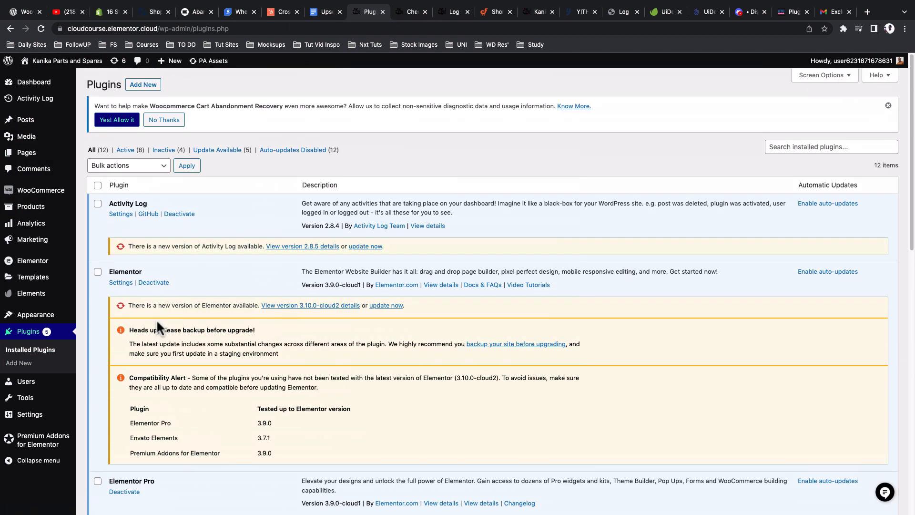
left_click(143, 84)
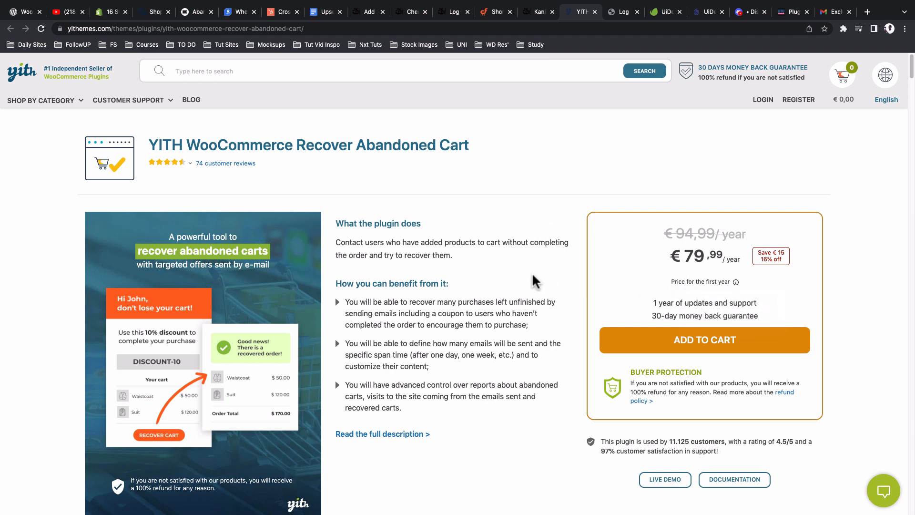
Step: Scroll through the YITH Recover Abandoned Cart page's pricing, updates and money-back guarantee details
scroll(541, 298, "down", 1)
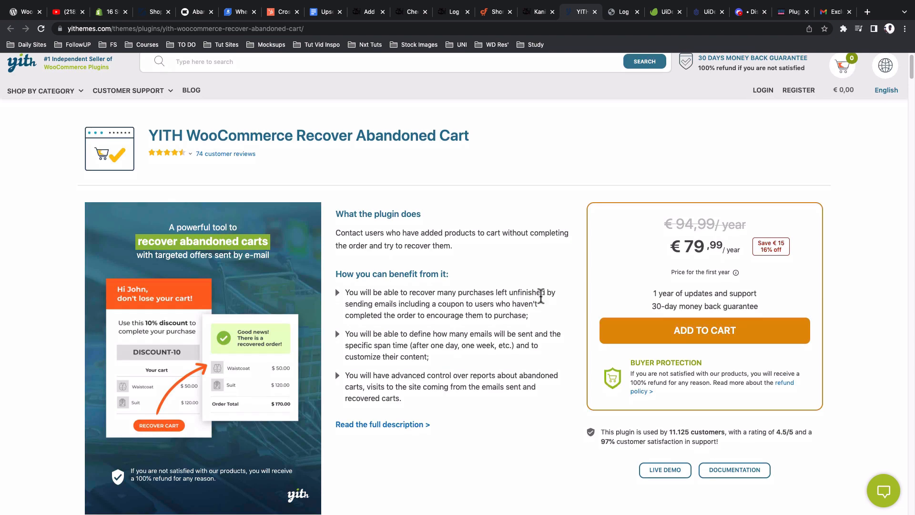
scroll(541, 295, "down", 3)
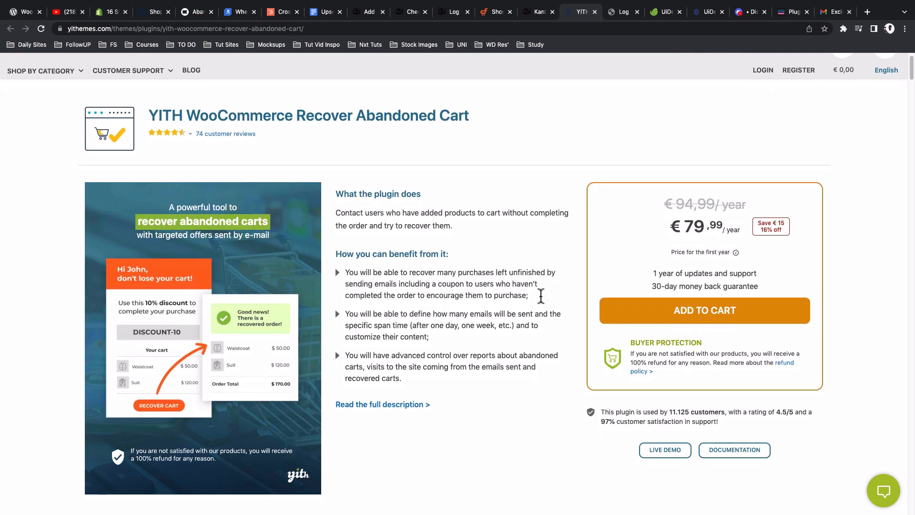
scroll(541, 296, "down", 10)
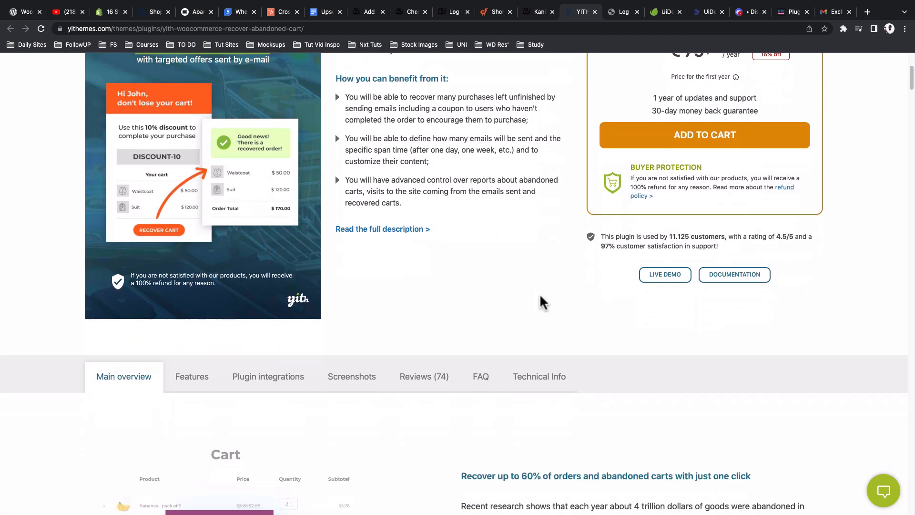
scroll(510, 281, "up", 15)
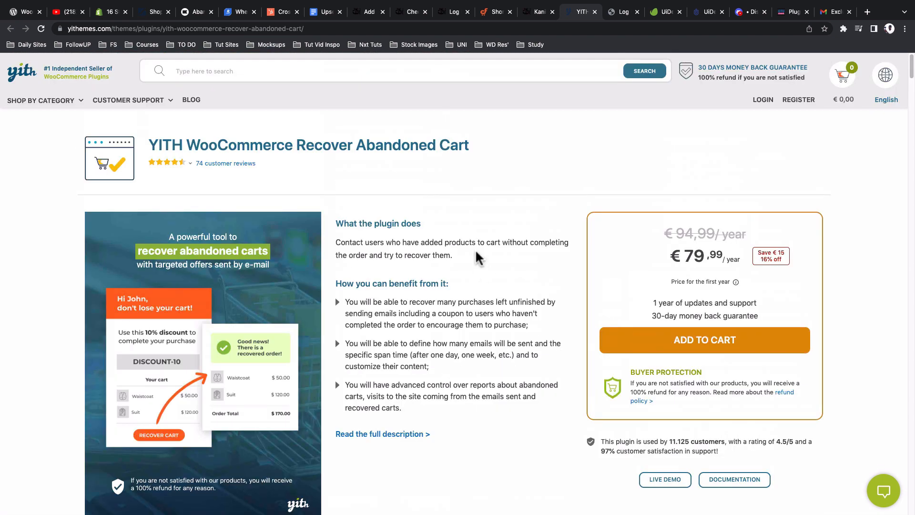
left_click(365, 12)
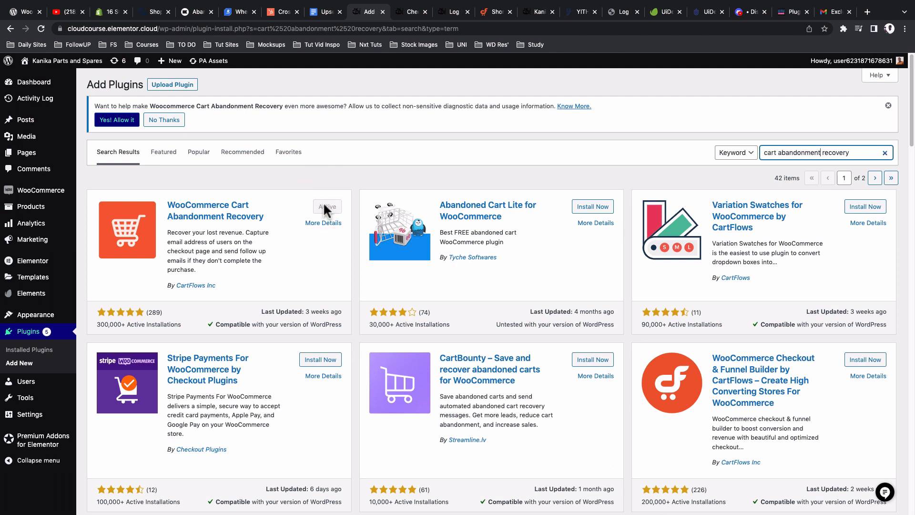
Step: Open the Cart Abandonment Recovery report page from the WooCommerce menu
mouse_move(54, 191)
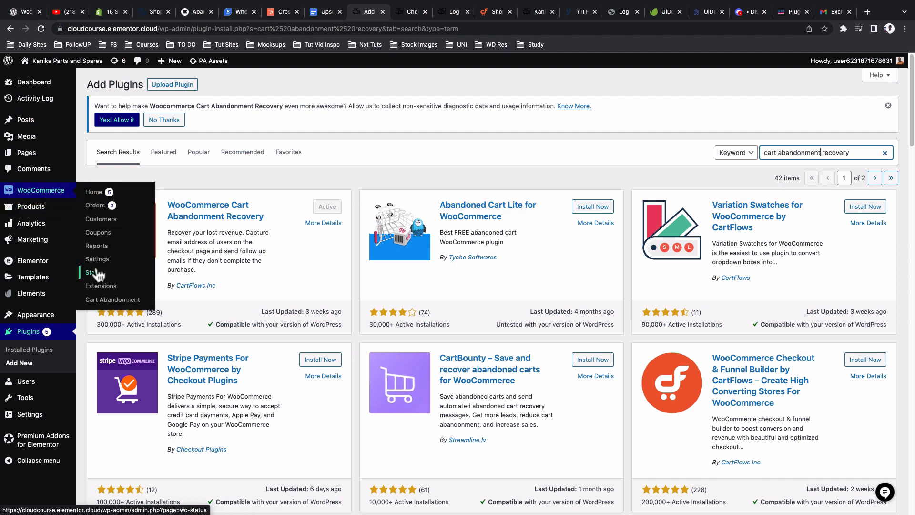
left_click(104, 299)
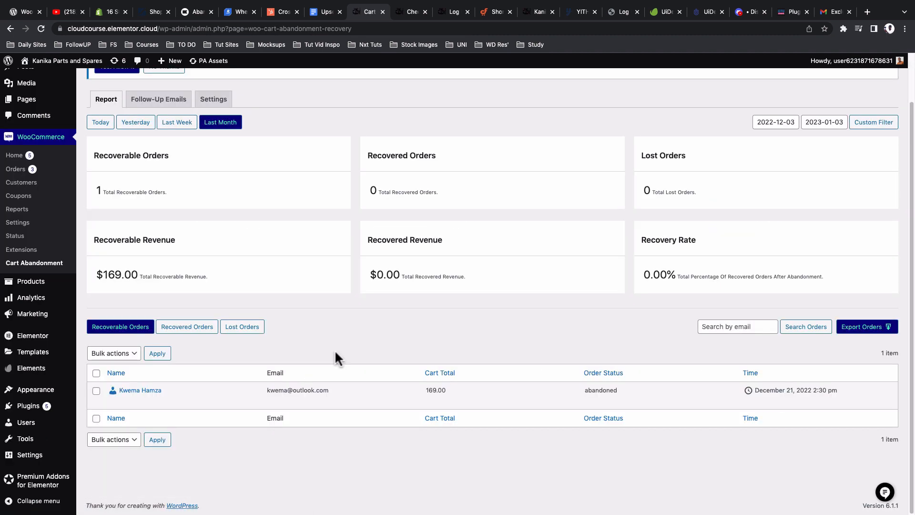
scroll(319, 344, "up", 1)
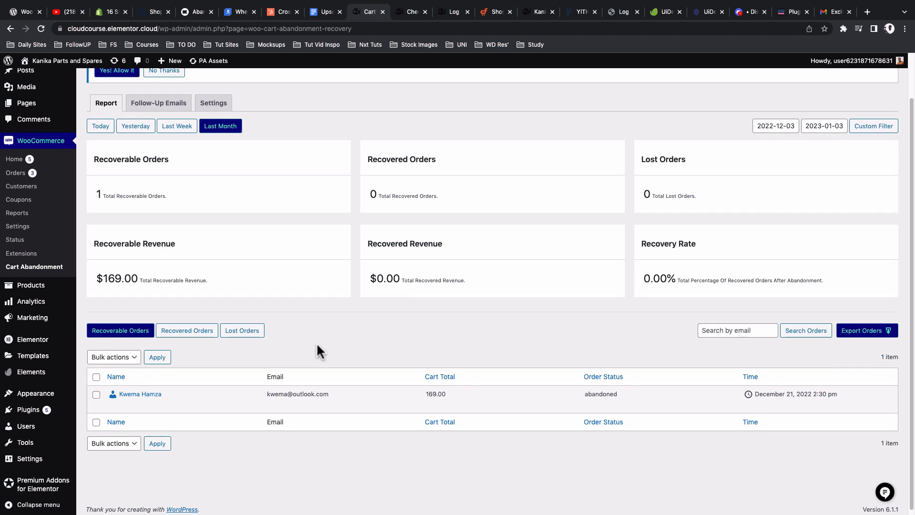
scroll(317, 346, "up", 2)
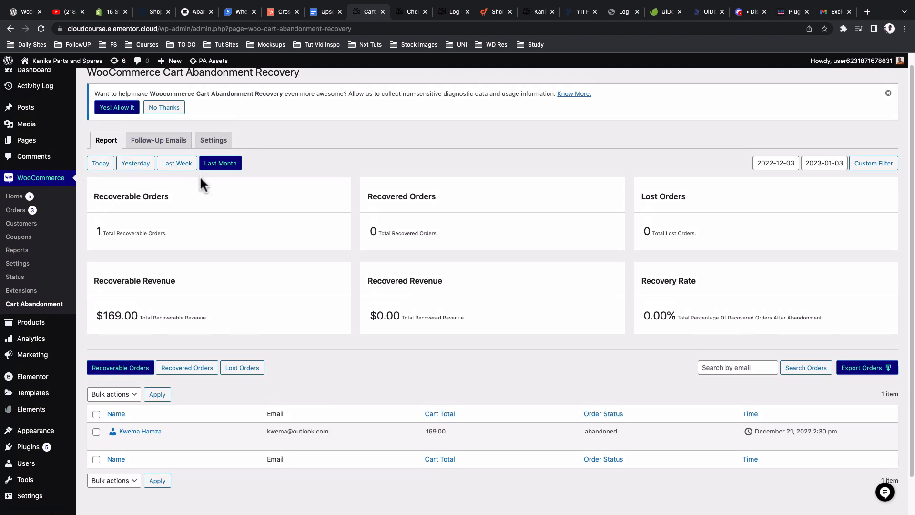
Step: Review the report's totals: one $169.00 recoverable order and no recovered orders
left_click_drag(171, 231, 111, 235)
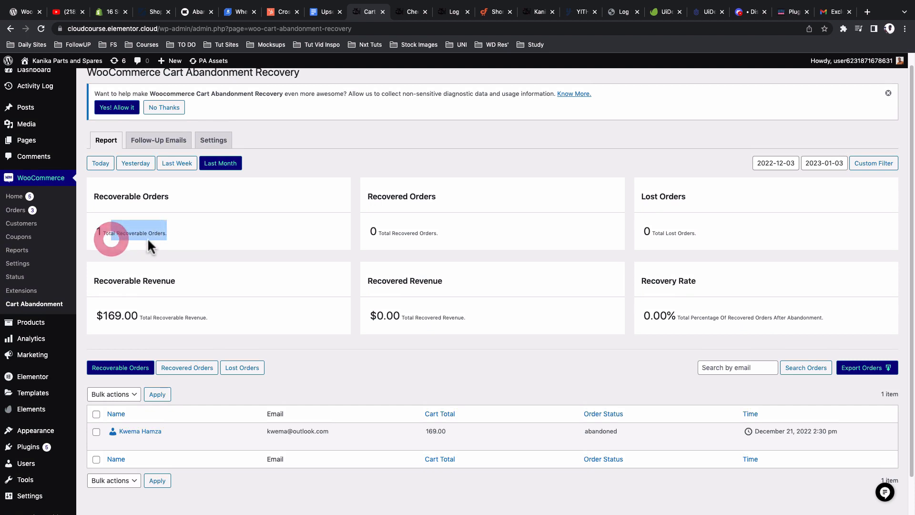
left_click_drag(404, 234, 477, 233)
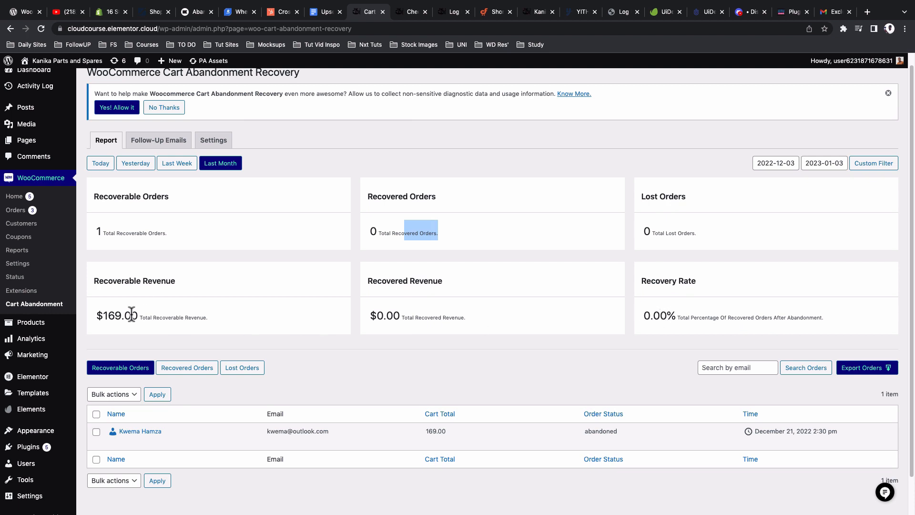
scroll(157, 343, "down", 2)
mouse_move(191, 384)
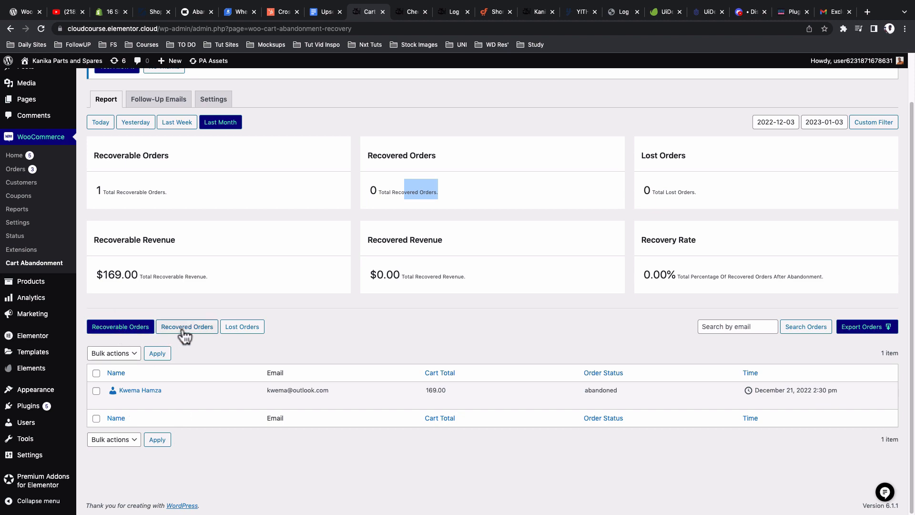
scroll(198, 249, "up", 2)
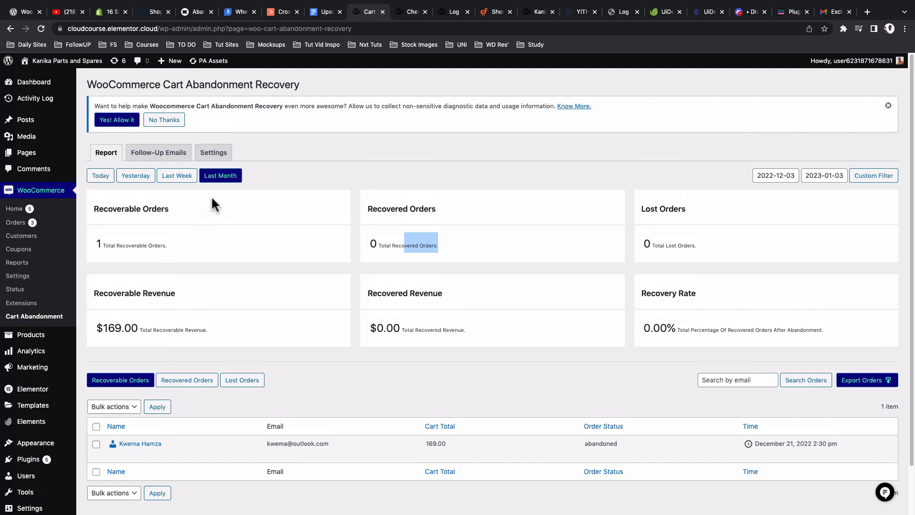
left_click(221, 153)
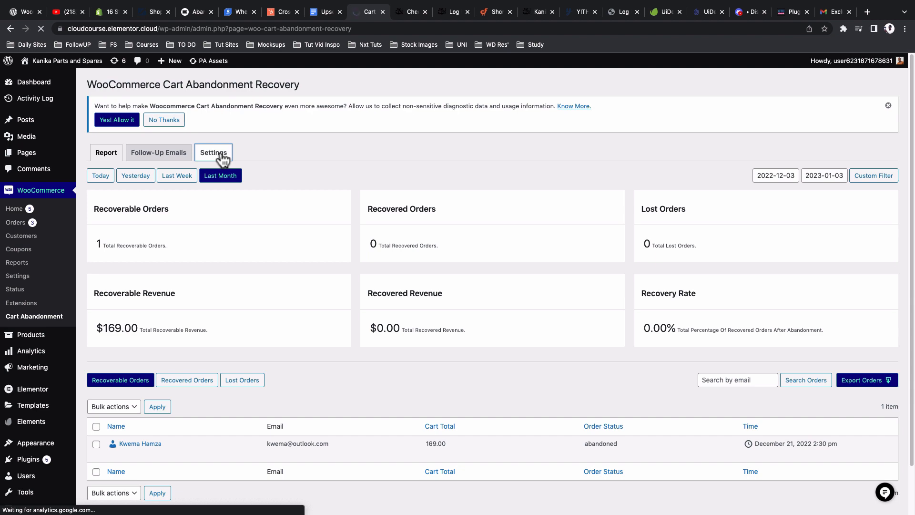
Step: Review tracking settings: tracking enabled, 20-minute cut-off kept, Administrator exclusion toggled
scroll(152, 213, "down", 5)
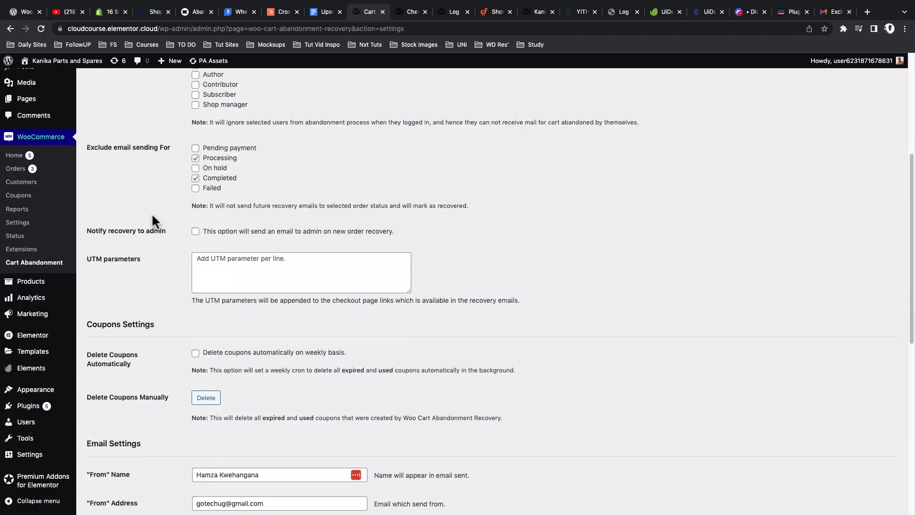
scroll(152, 213, "up", 4)
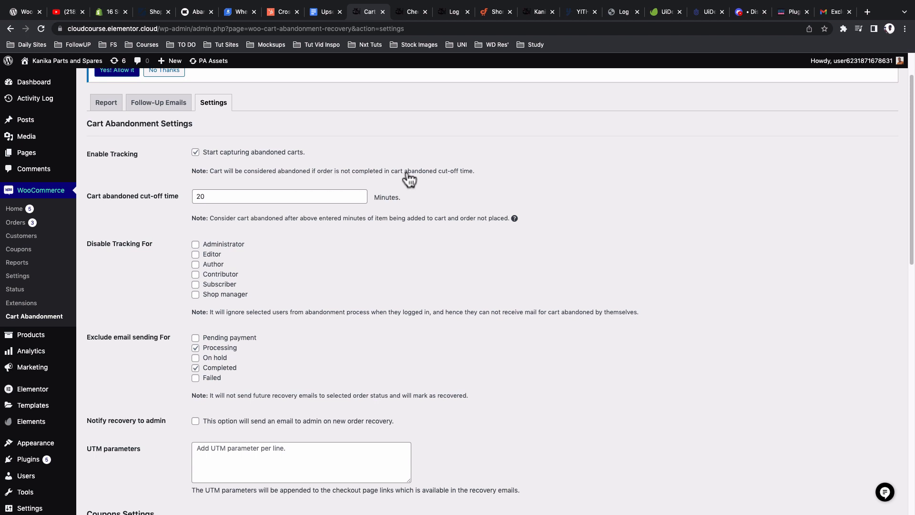
left_click_drag(210, 197, 174, 198)
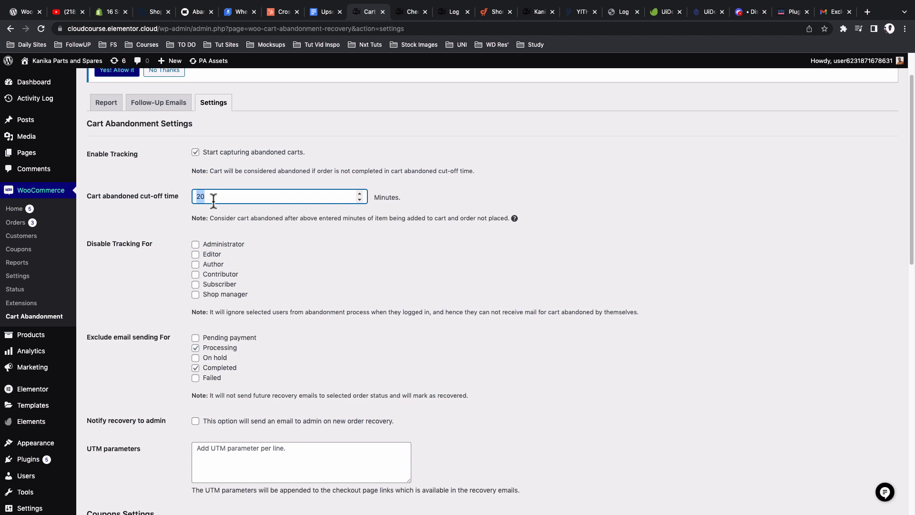
left_click(245, 248)
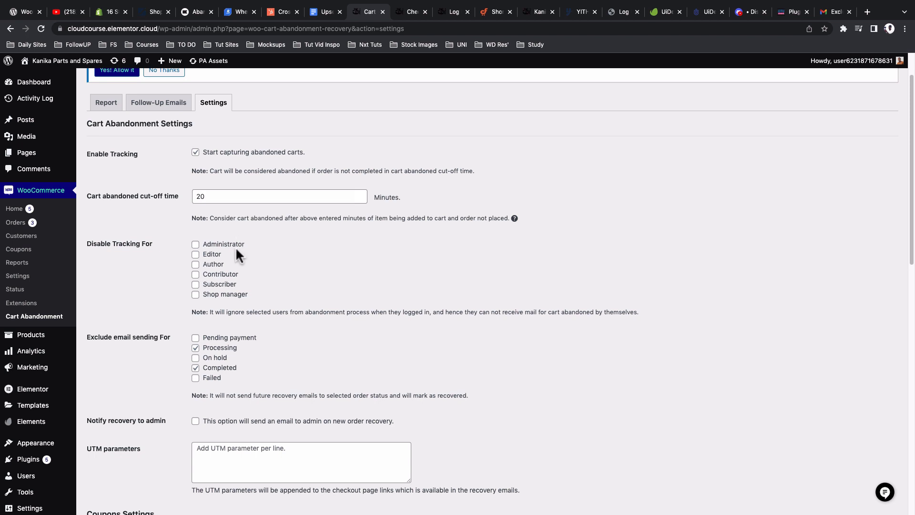
left_click(195, 244)
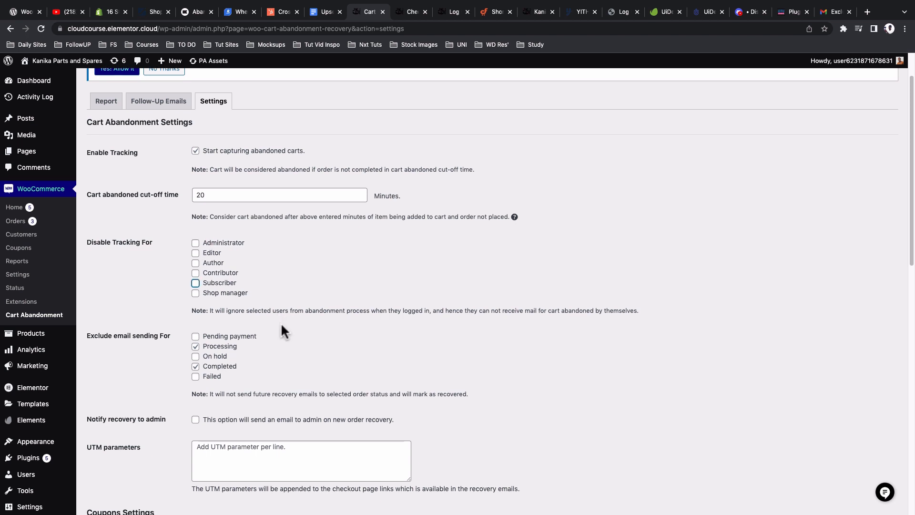
scroll(282, 322, "down", 1)
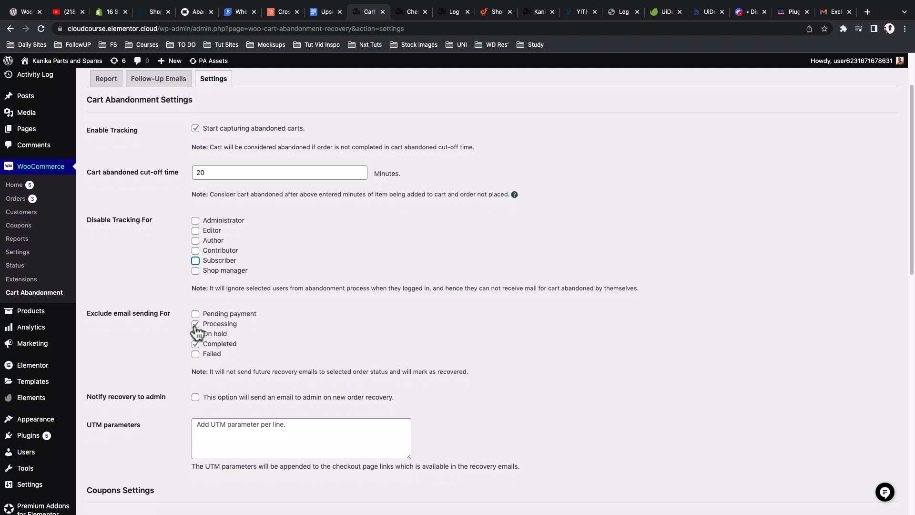
scroll(183, 367, "down", 3)
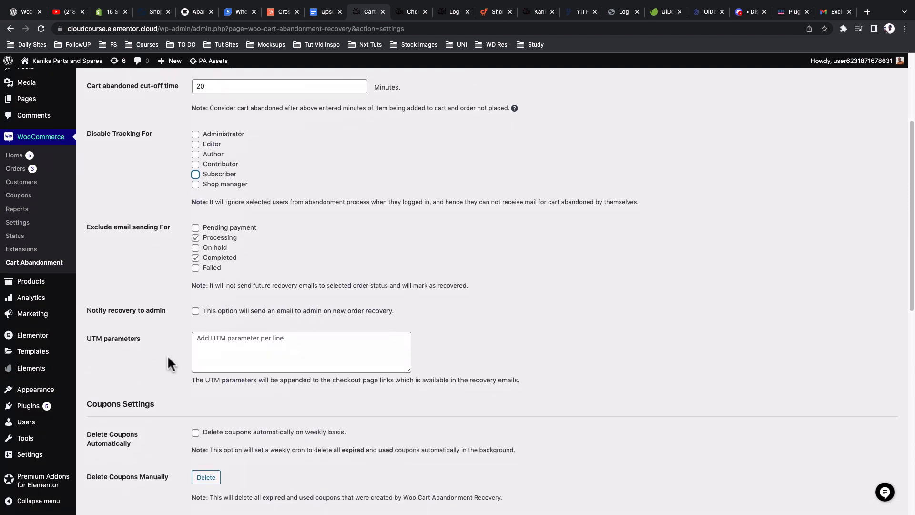
scroll(168, 355, "down", 1)
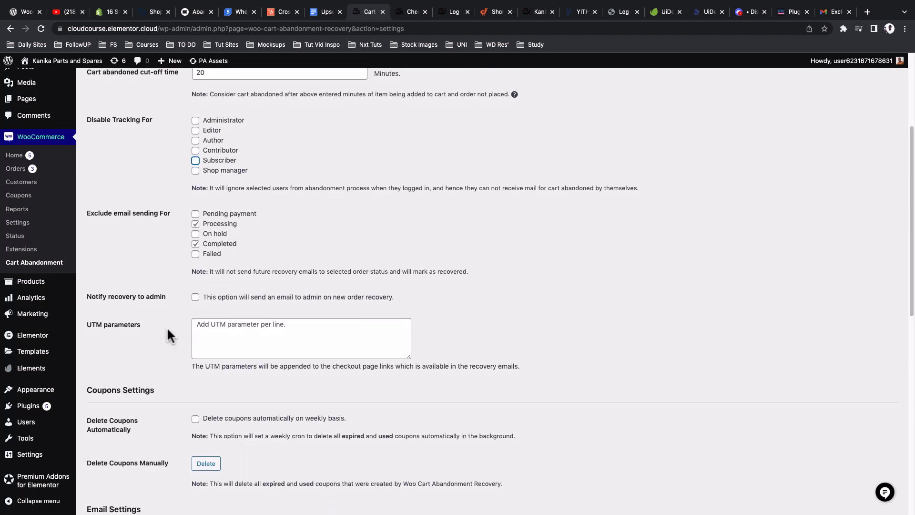
Step: Enable weekly automatic coupon deletion, leaving admin recovery notifications switched off
left_click(196, 299)
left_click(195, 298)
scroll(185, 305, "down", 2)
scroll(149, 313, "down", 2)
left_click_drag(97, 229, 151, 232)
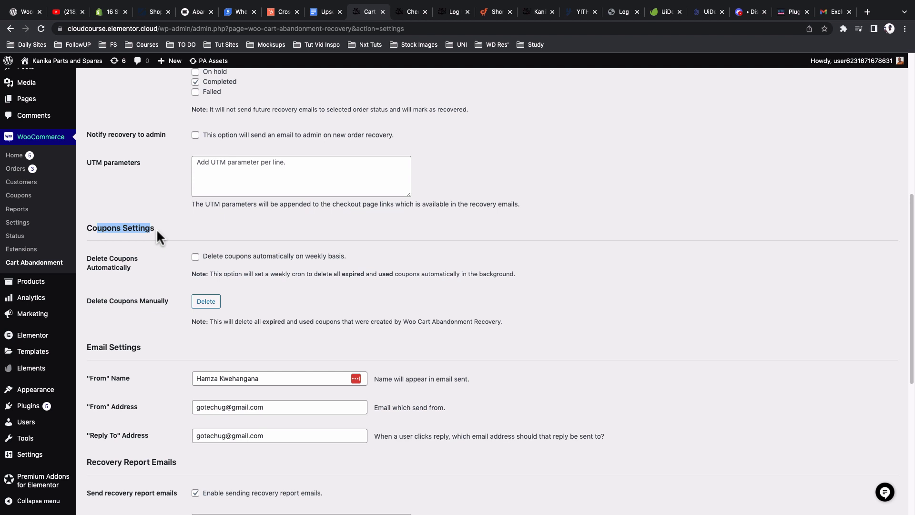
left_click(133, 279)
left_click(196, 257)
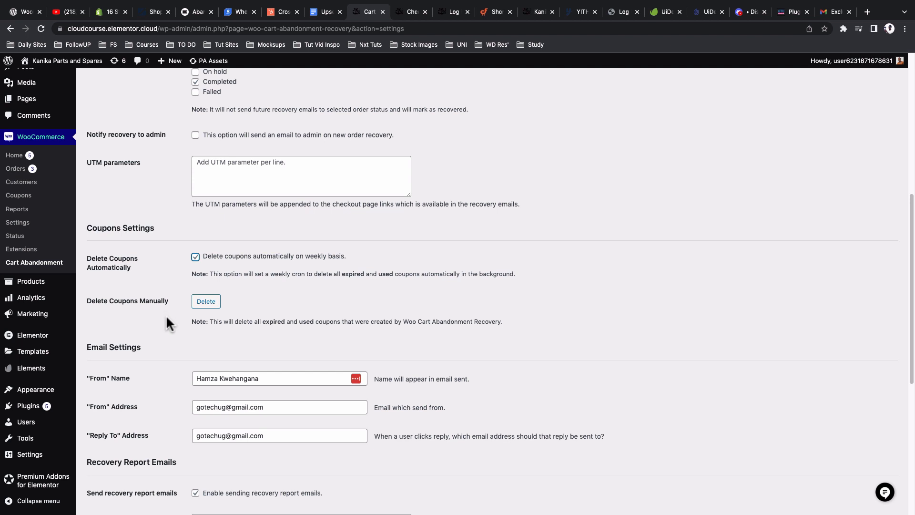
Step: Add a second recovery report email address, then remove it, keeping a single address
scroll(166, 315, "down", 3)
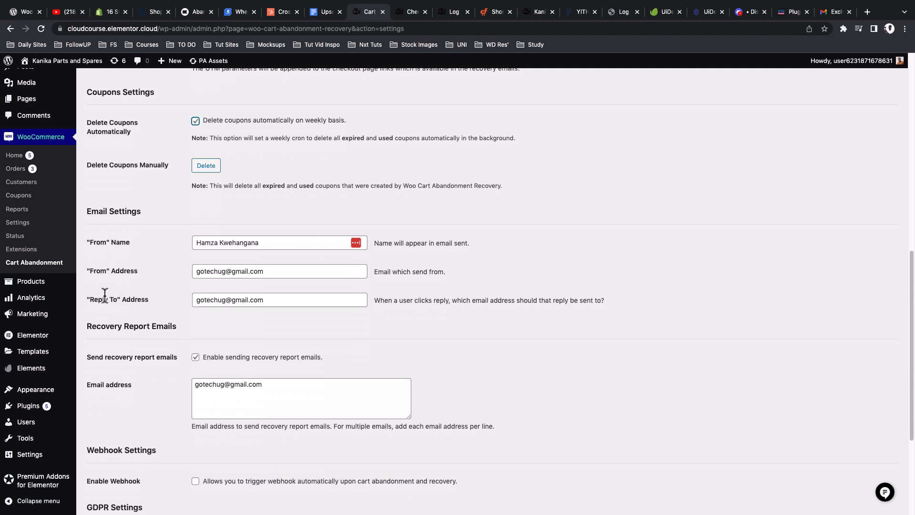
scroll(131, 305, "down", 1)
scroll(132, 307, "down", 3)
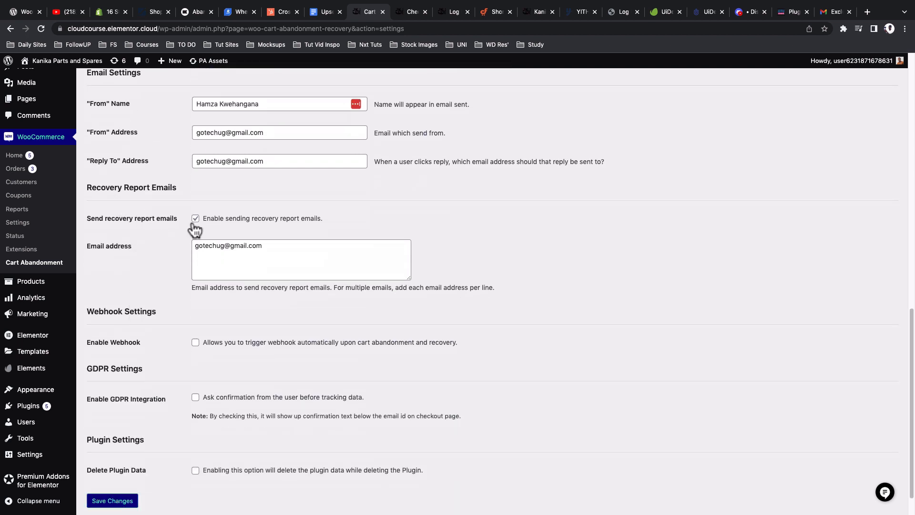
left_click(270, 251)
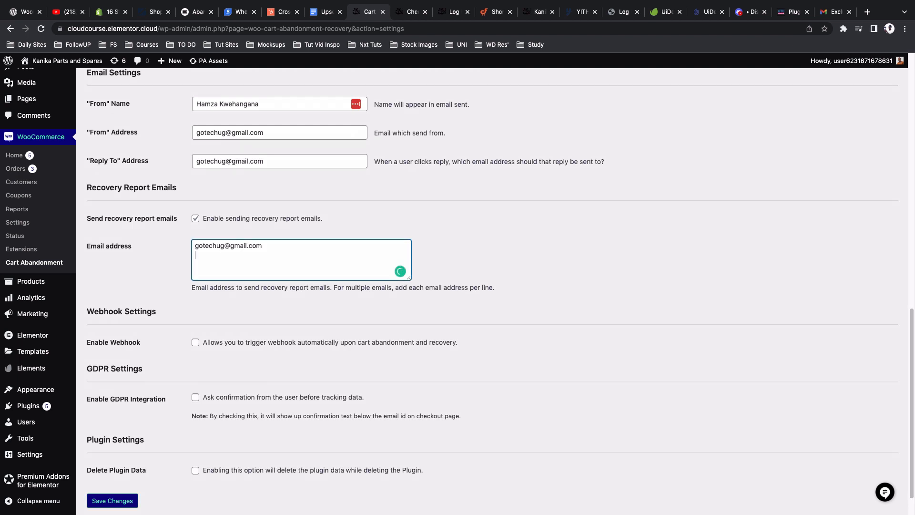
key("shift+Up")
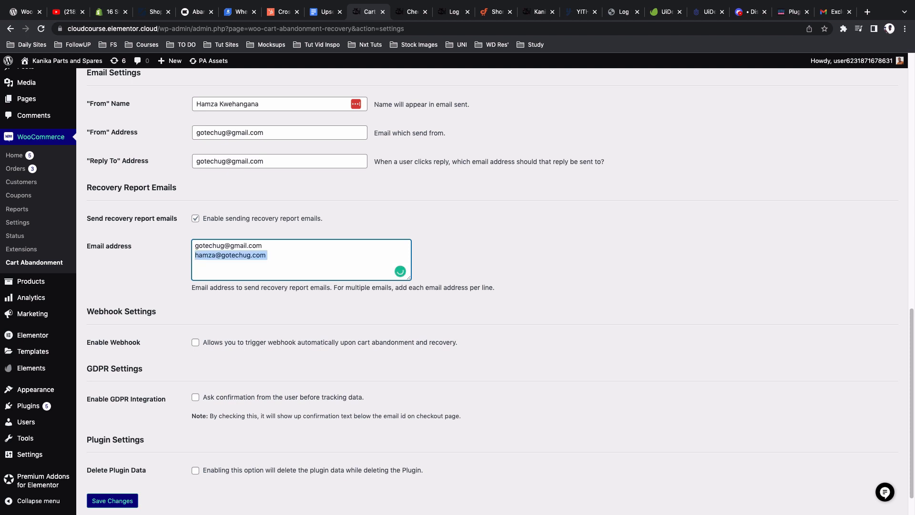
key("BackSpace")
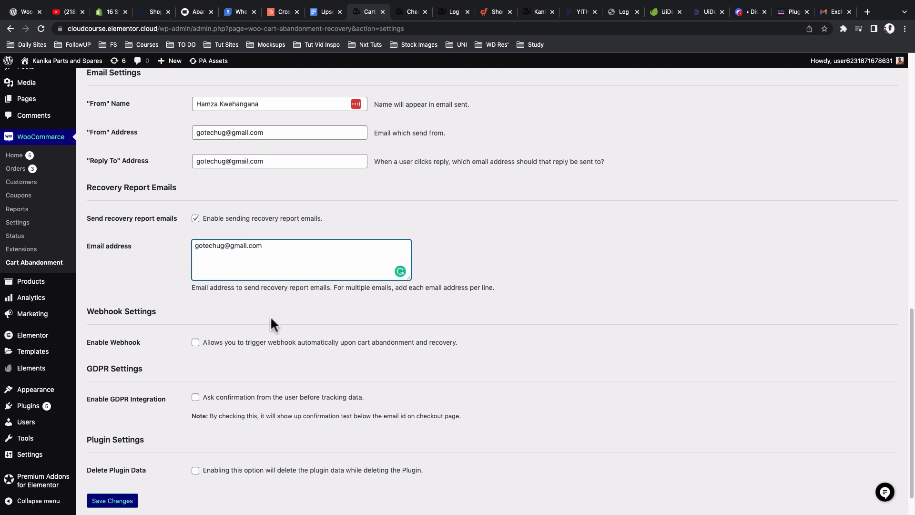
scroll(270, 323, "down", 2)
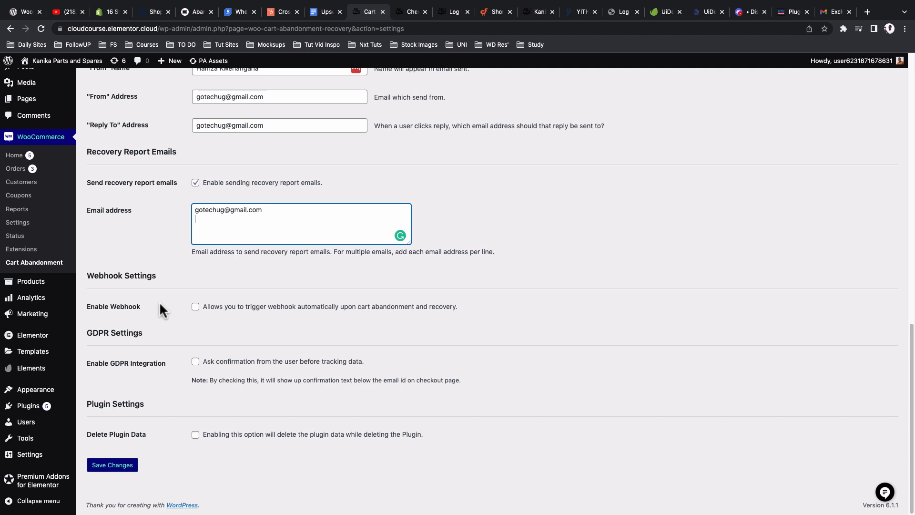
left_click(195, 309)
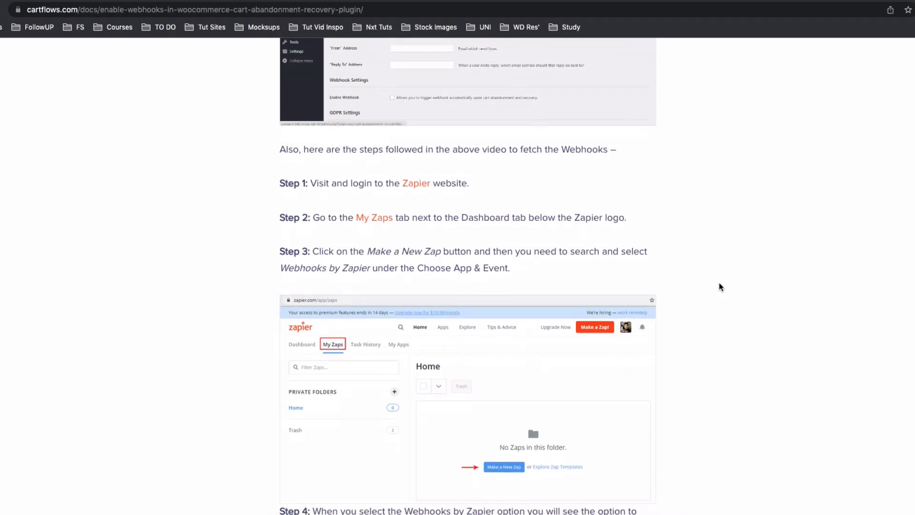
scroll(720, 286, "down", 2)
scroll(720, 286, "down", 3)
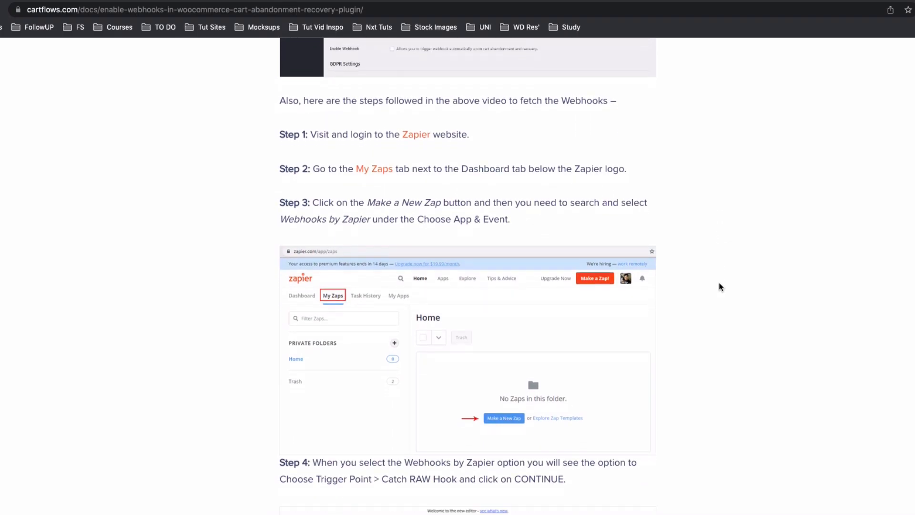
scroll(721, 286, "down", 5)
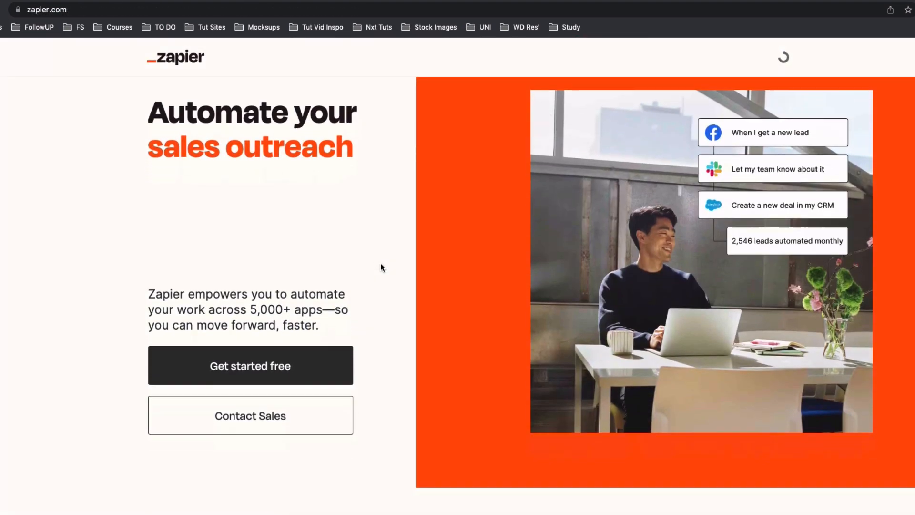
scroll(381, 263, "down", 3)
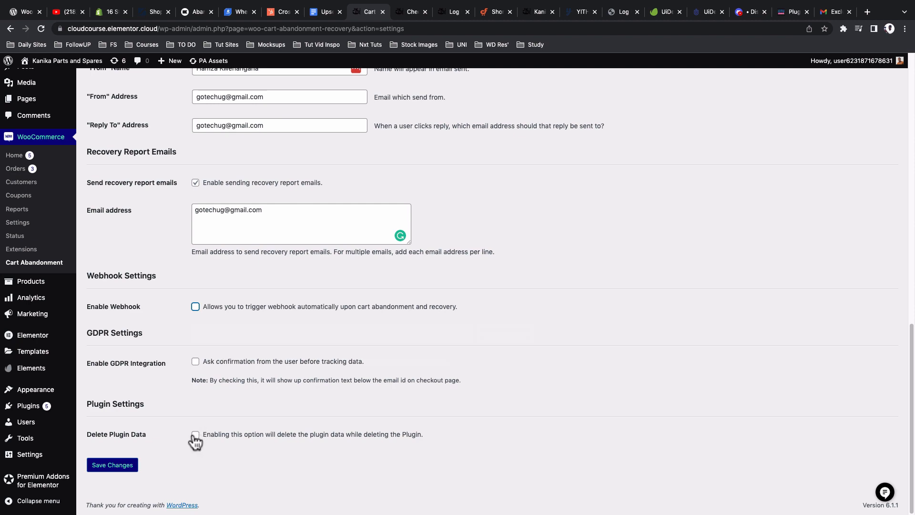
scroll(195, 440, "up", 15)
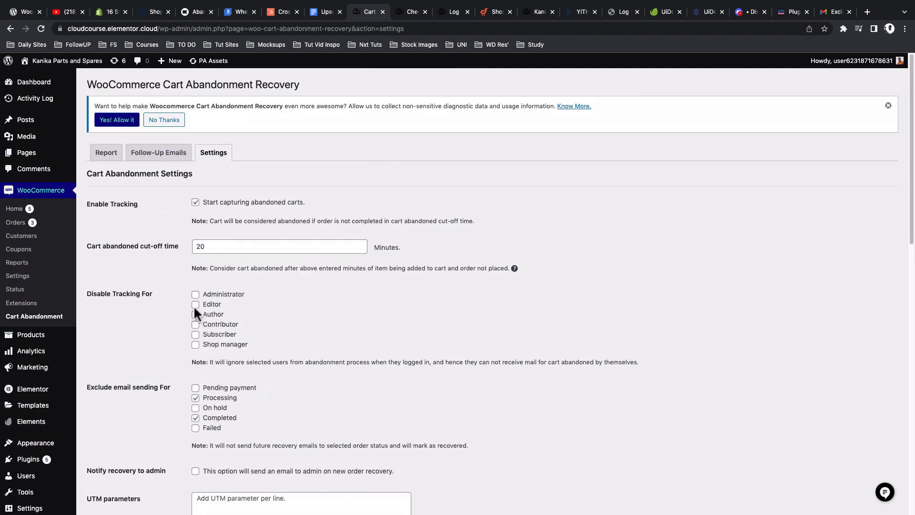
Step: Show the Follow-Up Emails list with its three sample templates, subjects and trigger delays
left_click(161, 161)
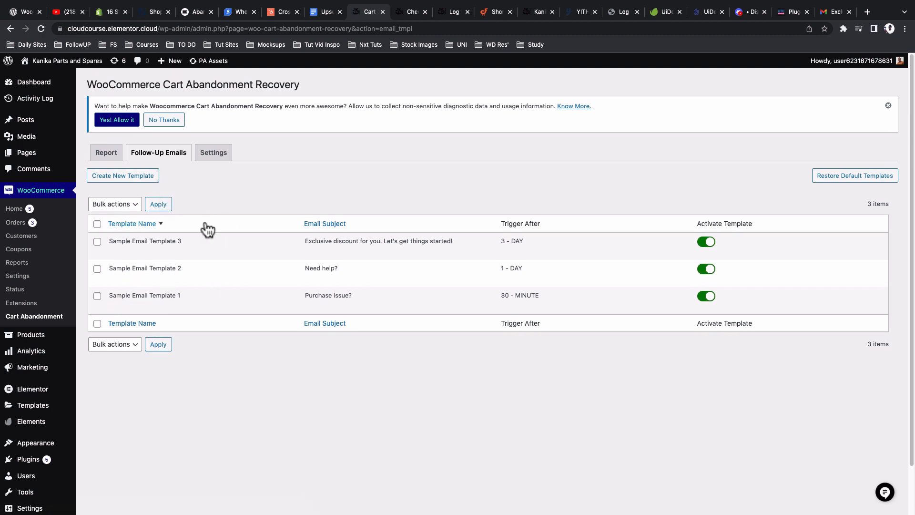
mouse_move(183, 303)
left_click(238, 11)
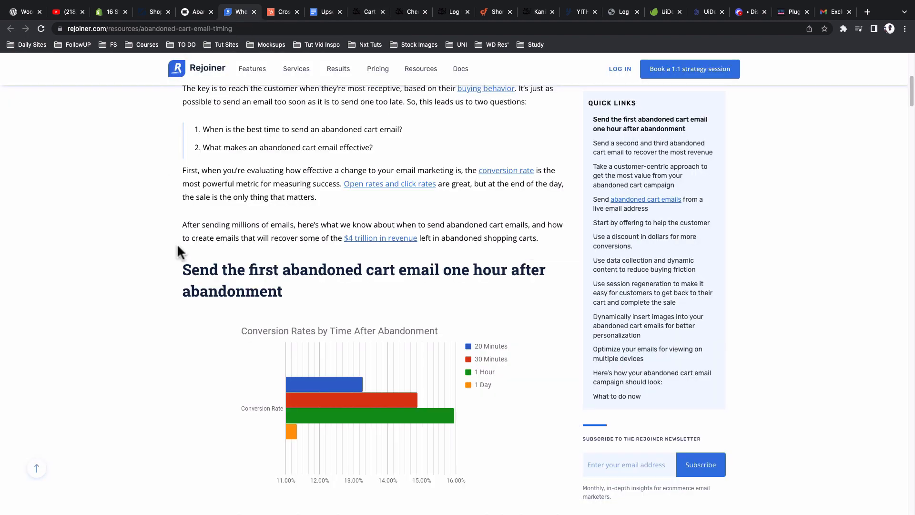
scroll(179, 251, "down", 2)
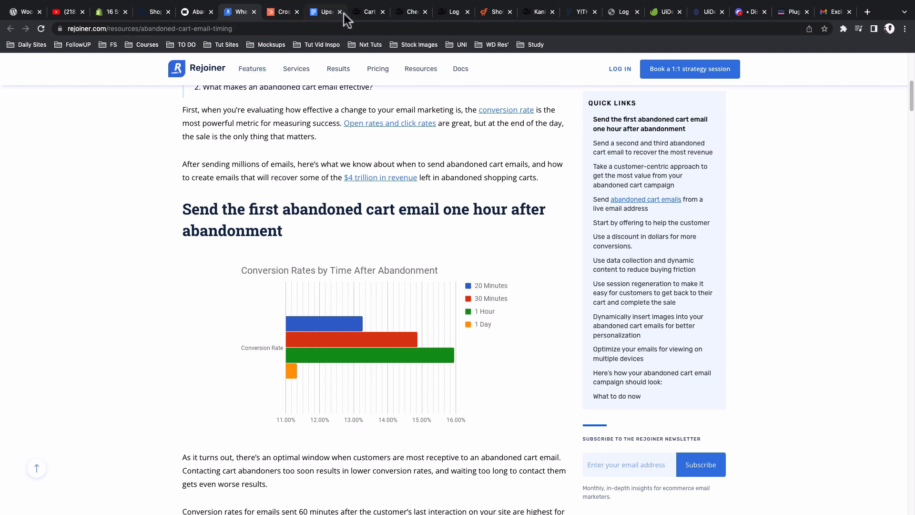
left_click(359, 10)
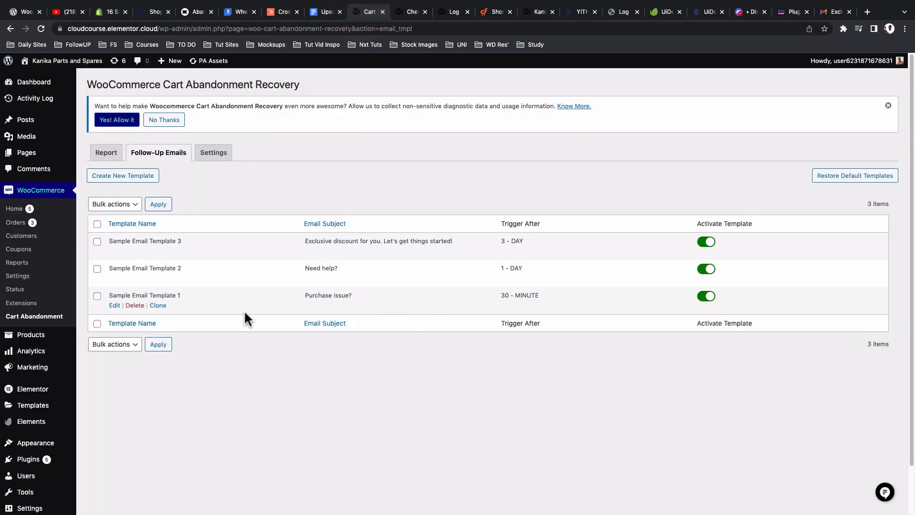
left_click(114, 307)
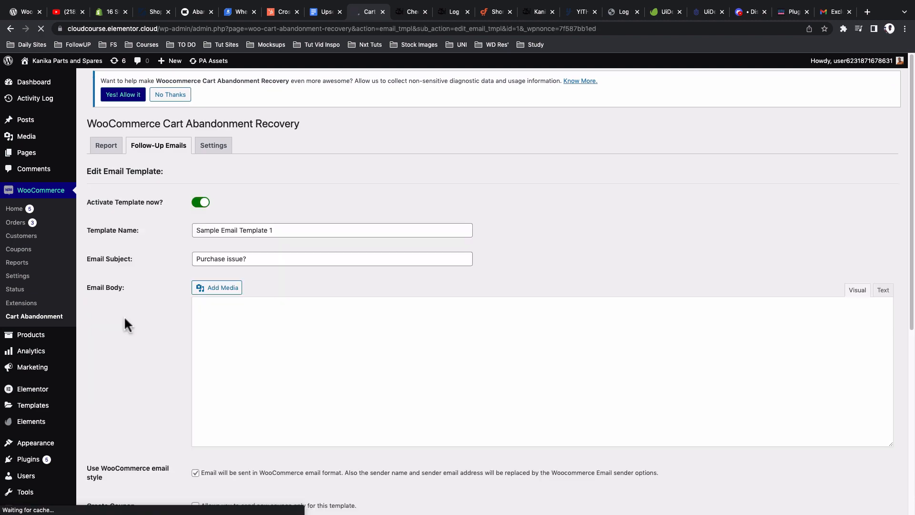
scroll(124, 316, "down", 5)
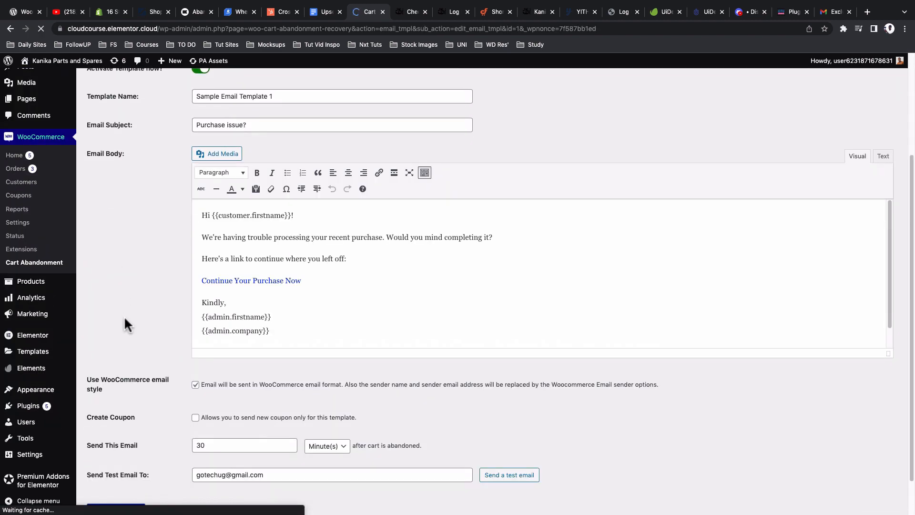
scroll(124, 316, "down", 2)
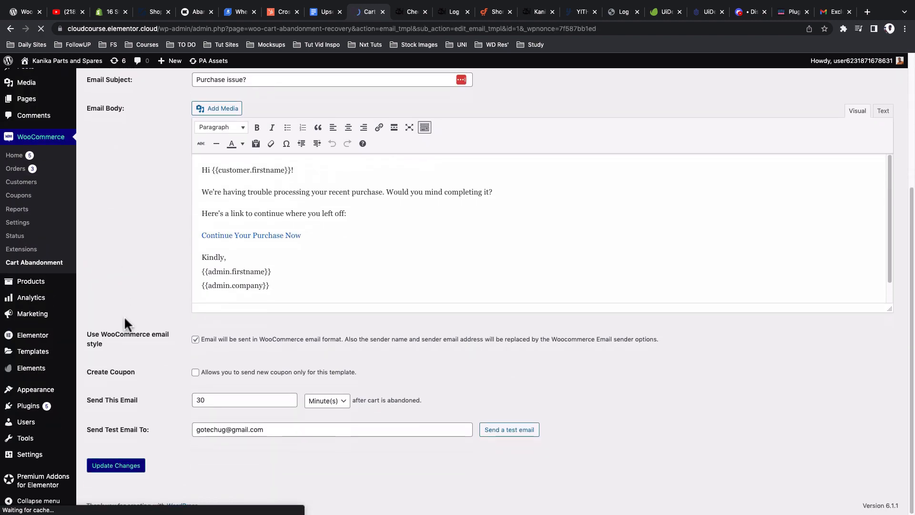
double_click(194, 402)
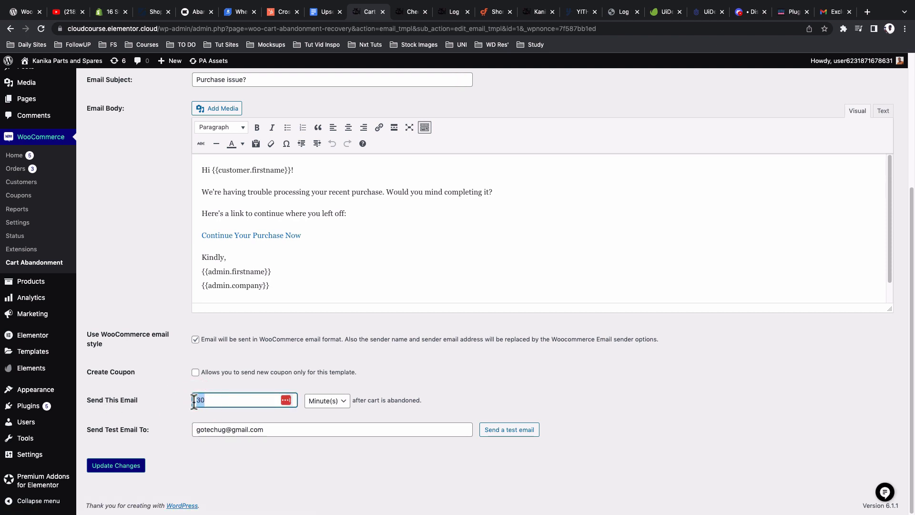
left_click(200, 400)
key("BackSpace")
type("6")
left_click(330, 406)
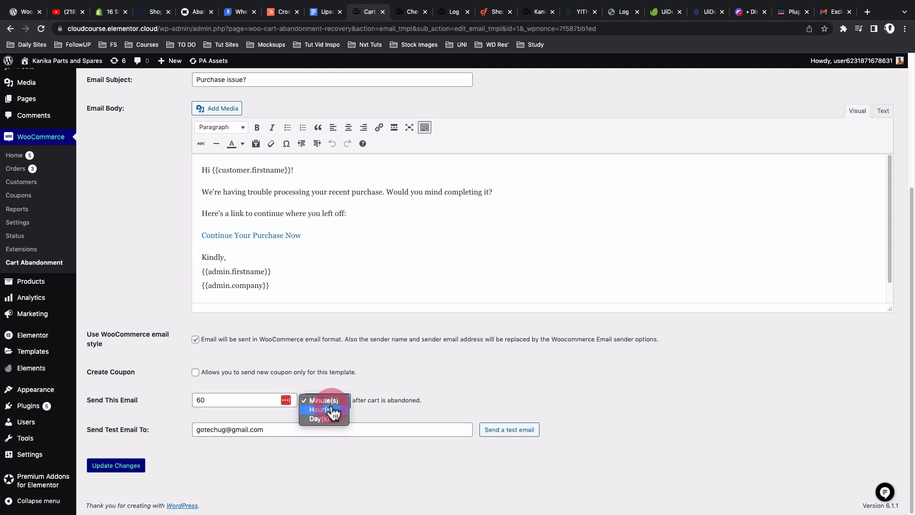
left_click(321, 410)
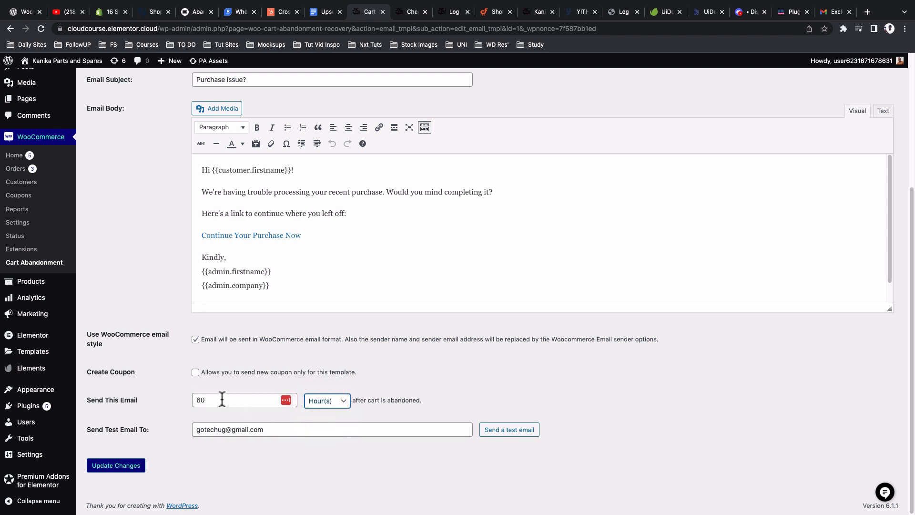
double_click(199, 400)
type("1")
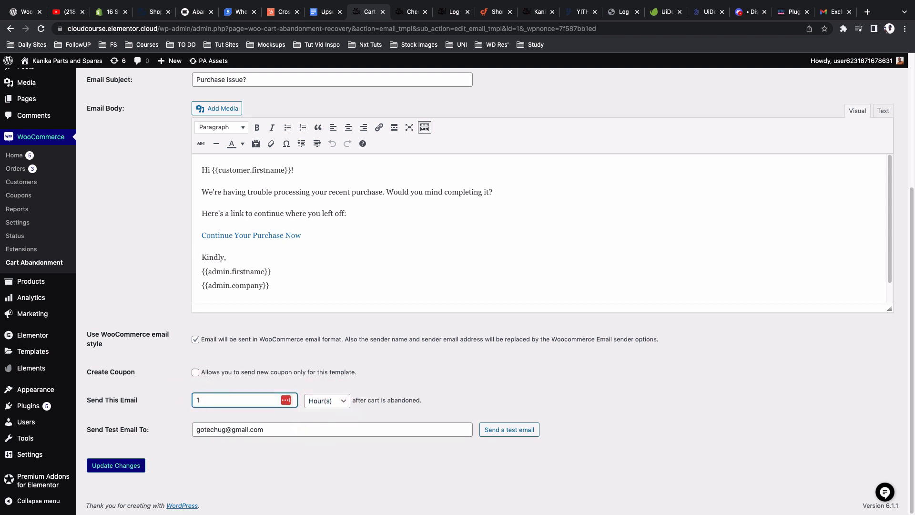
left_click_drag(202, 400, 176, 398)
type("30")
left_click(317, 401)
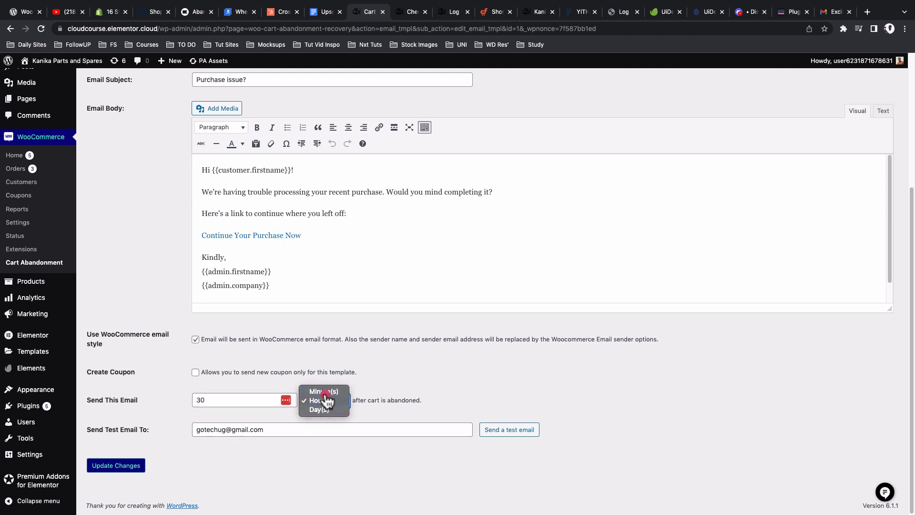
left_click(324, 391)
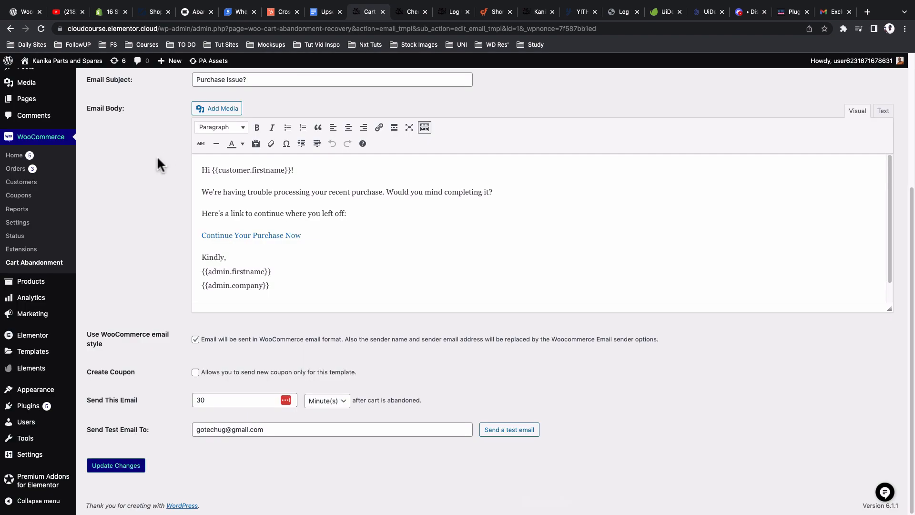
scroll(158, 170, "up", 5)
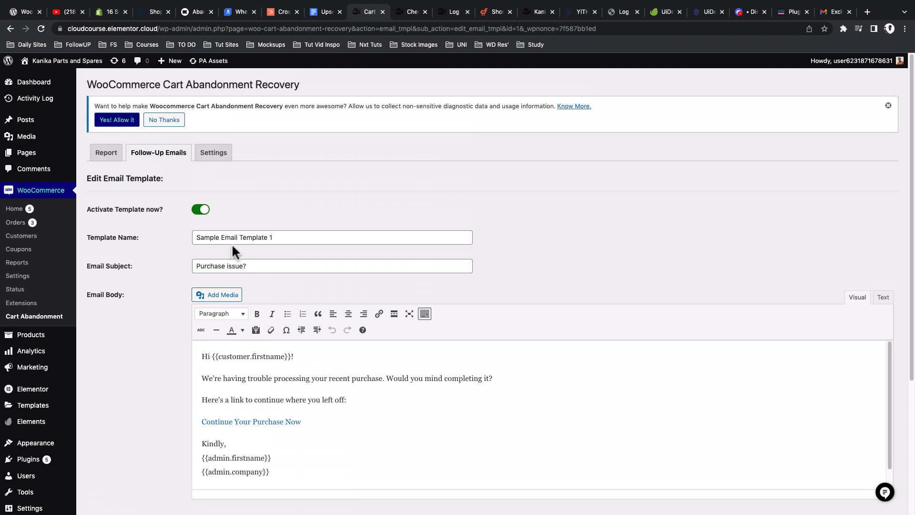
Step: Rename the email template to '1st Email Template'
left_click_drag(271, 235, 191, 238)
key("BackSpace")
type("1")
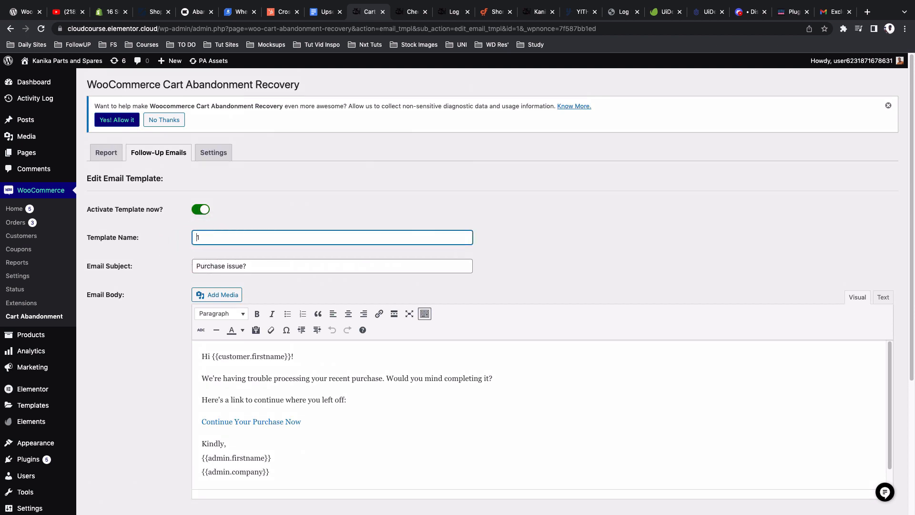
type("st Email Template")
left_click(177, 239)
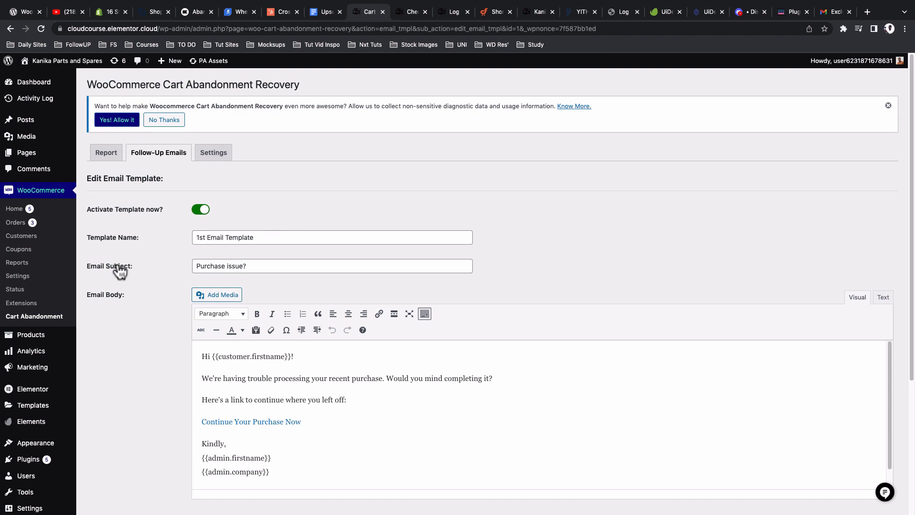
Step: Review the {{customer.firstname}} and {{admin.company}} shortcodes in the email body against the Gmail test email
left_click_drag(267, 266, 164, 264)
scroll(202, 232, "down", 3)
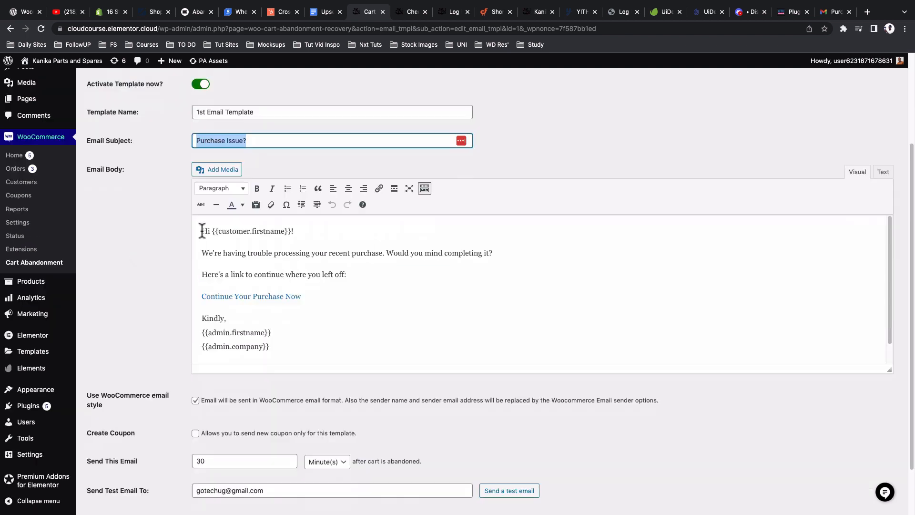
left_click_drag(202, 231, 291, 347)
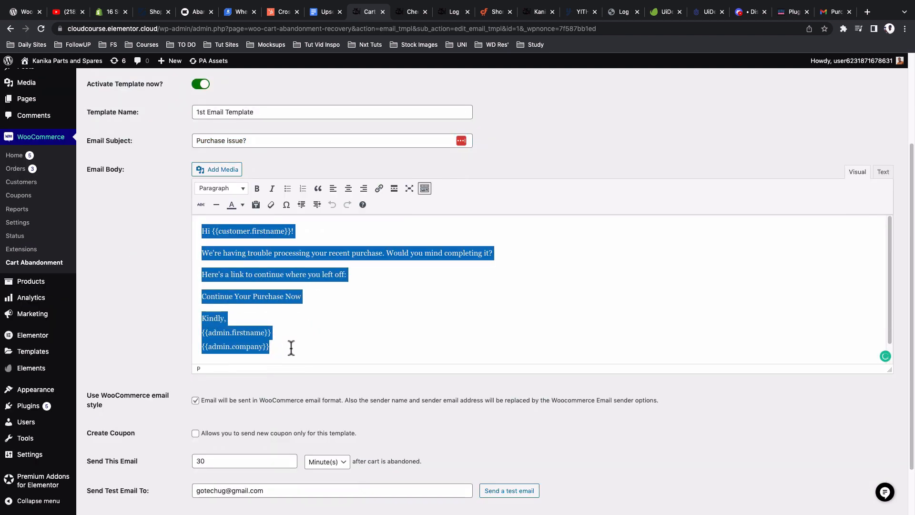
left_click(292, 345)
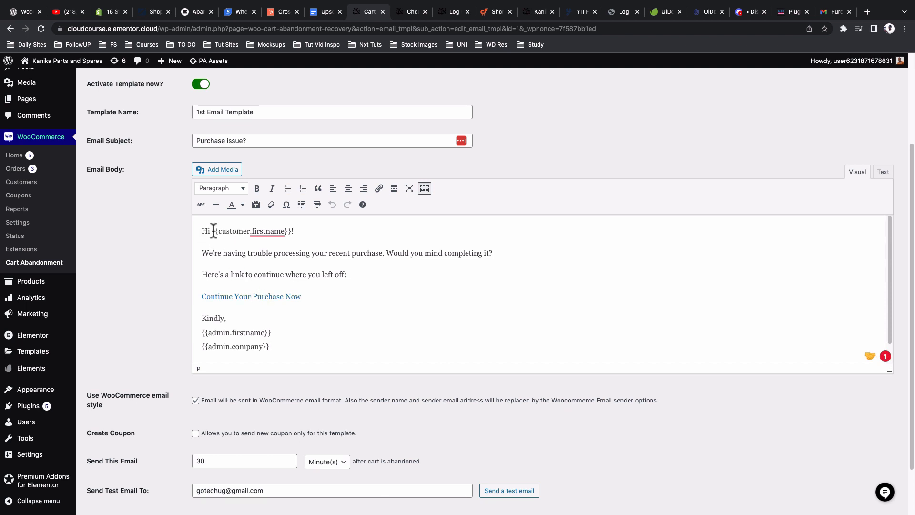
left_click_drag(214, 231, 288, 232)
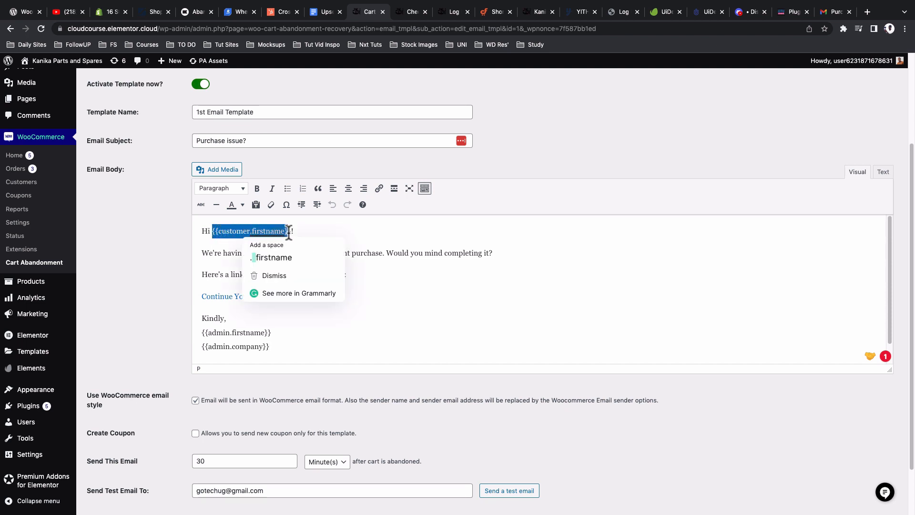
left_click(322, 243)
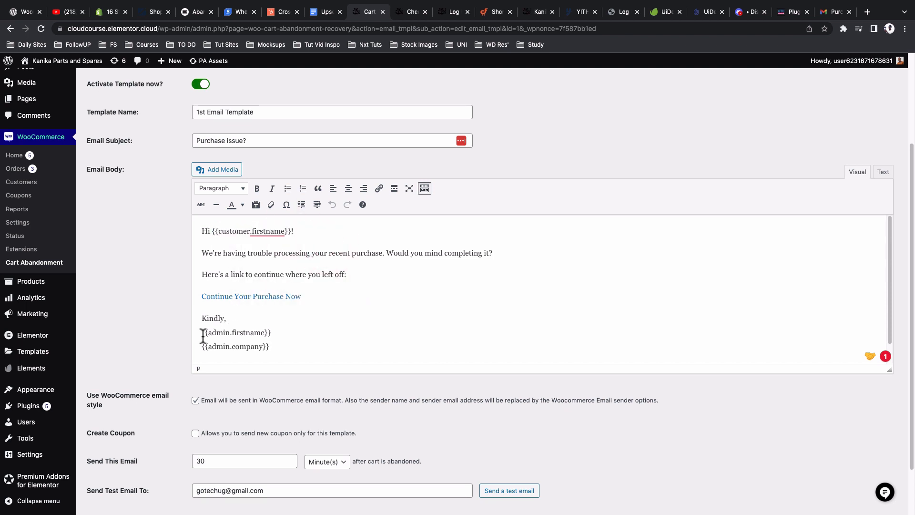
left_click_drag(214, 334, 192, 346)
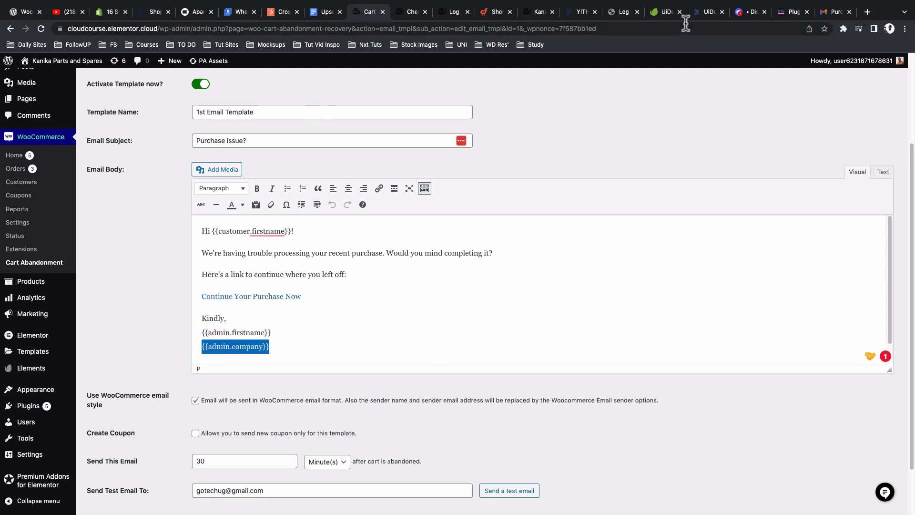
left_click(837, 13)
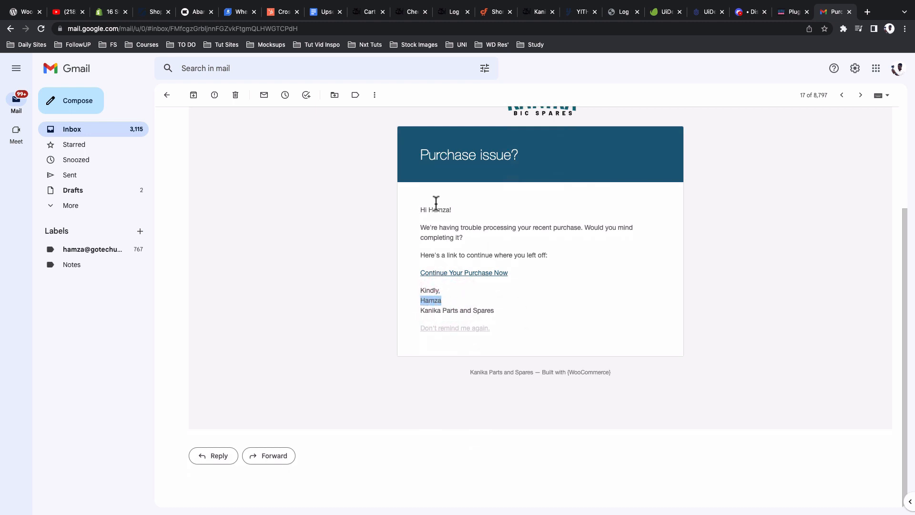
left_click(358, 13)
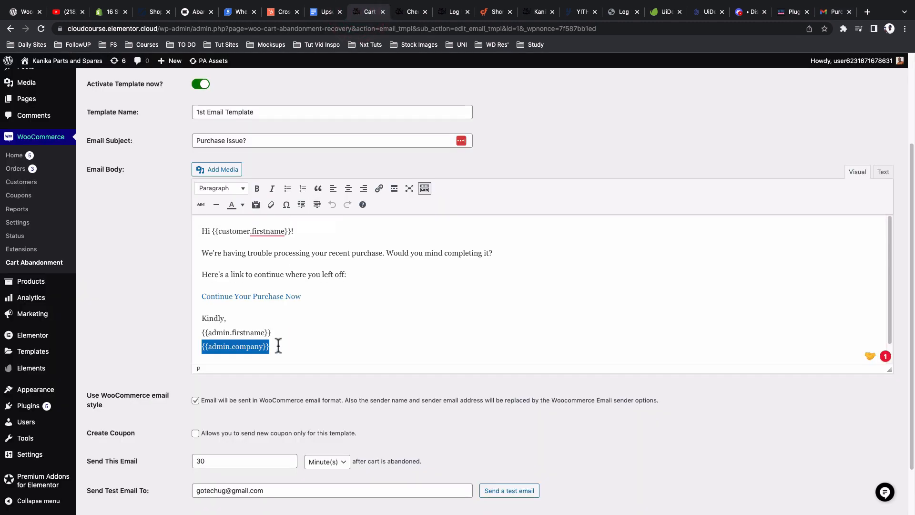
Step: Check the {{admin.firstname}} shortcode and the Continue Your Purchase Now link, then open the CartFlows shortcode docs
left_click_drag(279, 346, 201, 347)
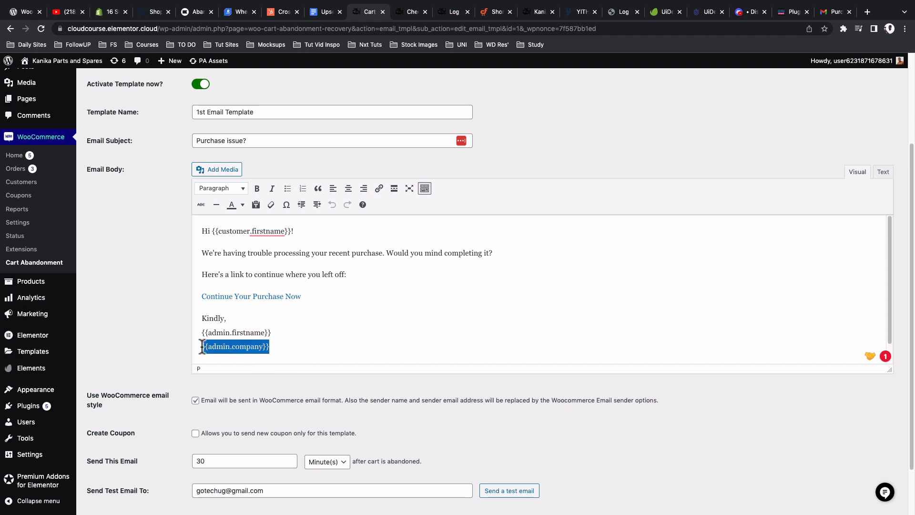
left_click_drag(273, 332, 190, 333)
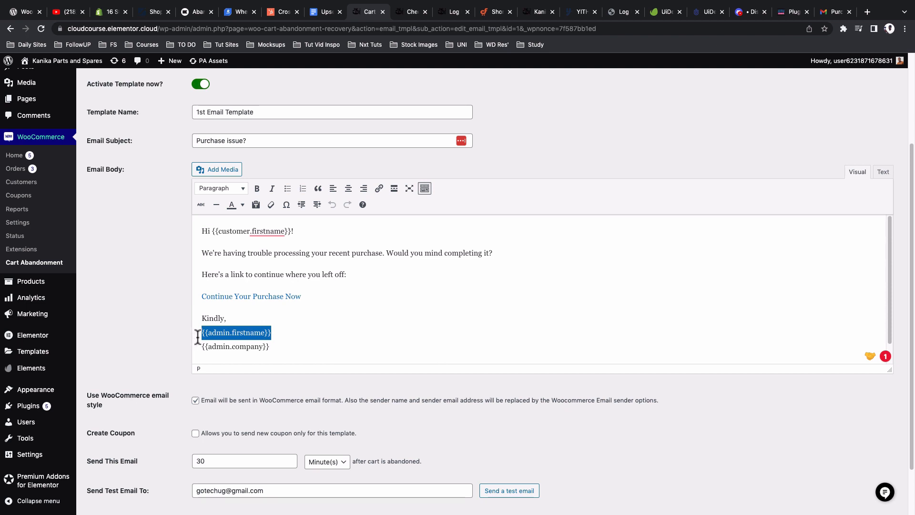
left_click(312, 300)
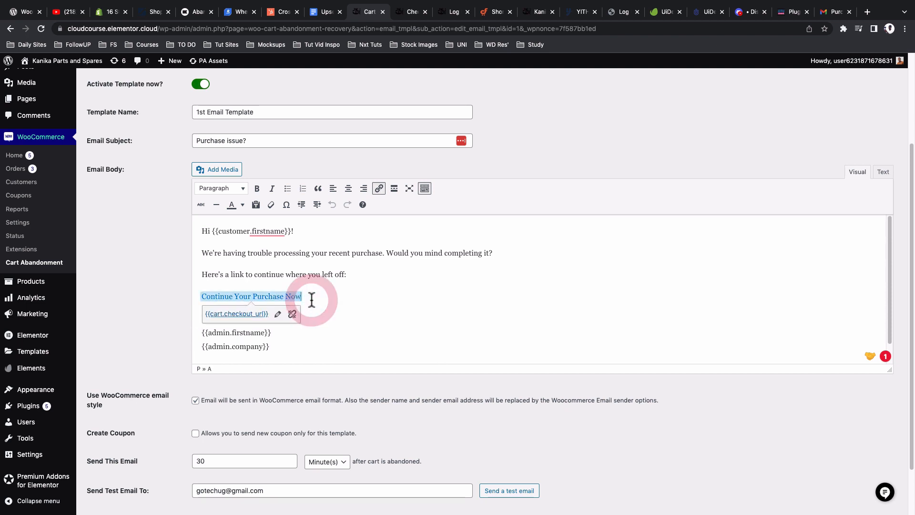
left_click(286, 274)
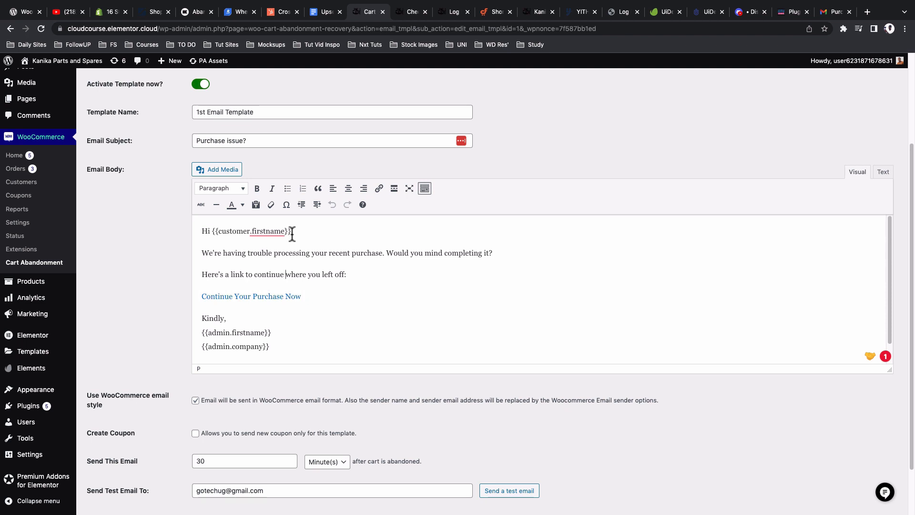
left_click(493, 12)
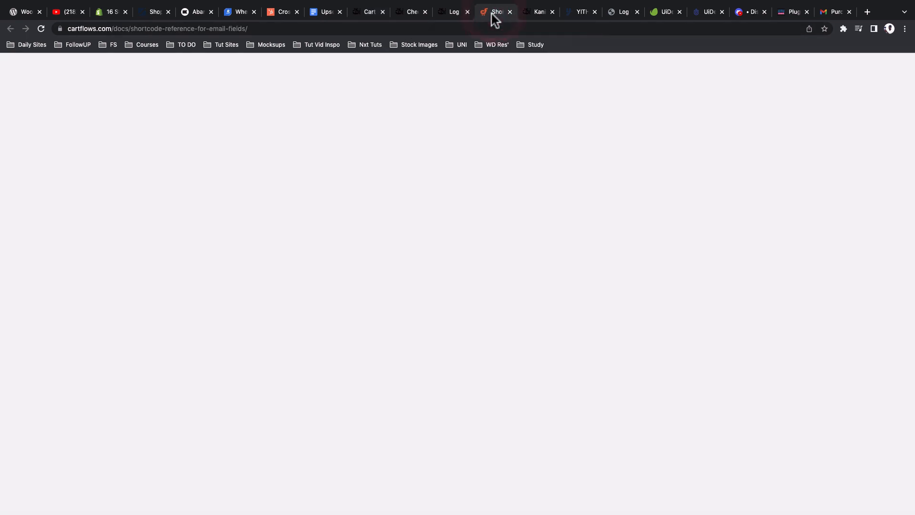
Step: Find the Cart Checkout URL shortcode {{cart.checkout_url}} in the CartFlows table, then return to the editor
scroll(464, 142, "down", 2)
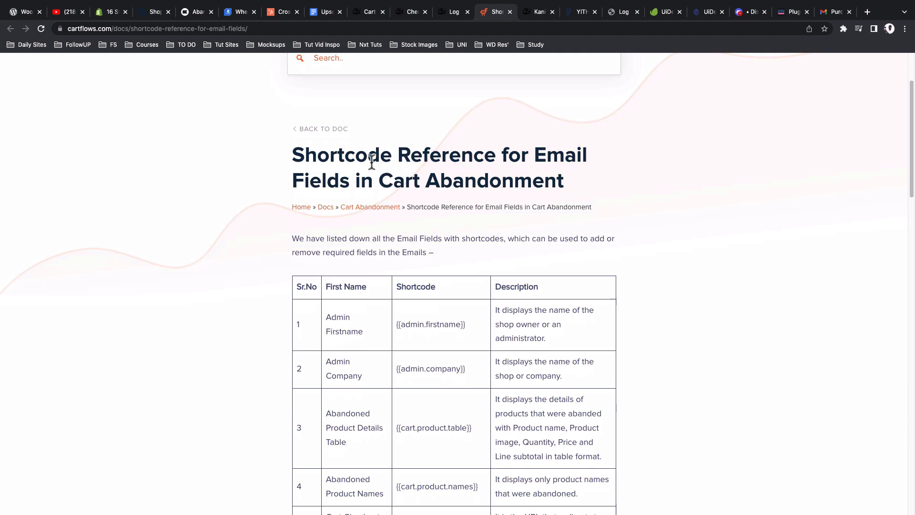
scroll(376, 165, "down", 4)
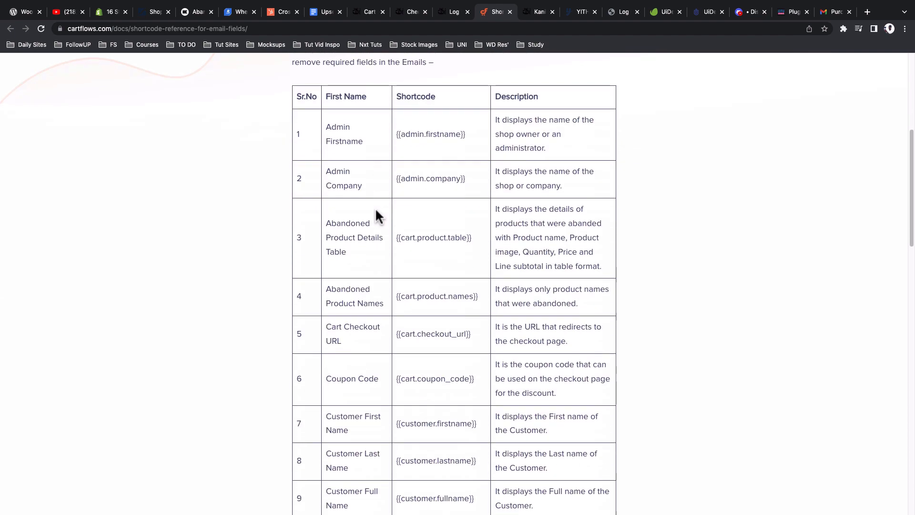
scroll(387, 235, "down", 1)
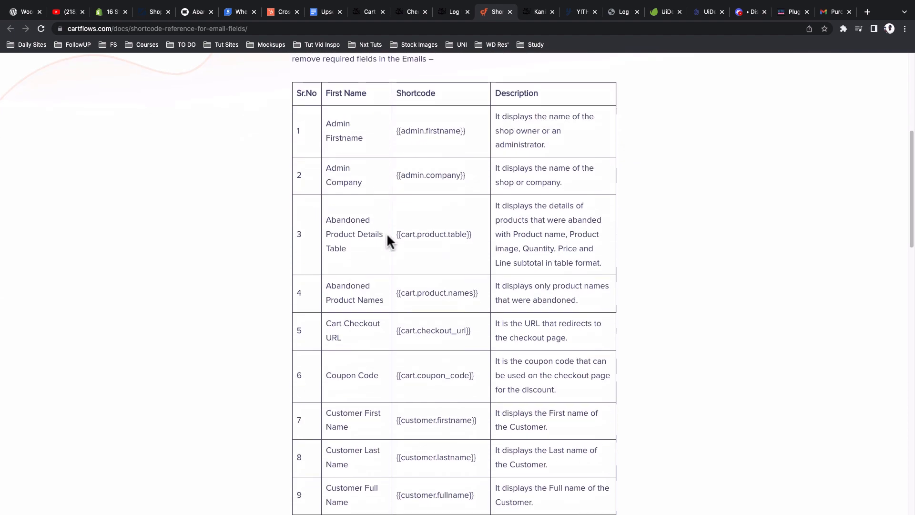
scroll(388, 234, "down", 1)
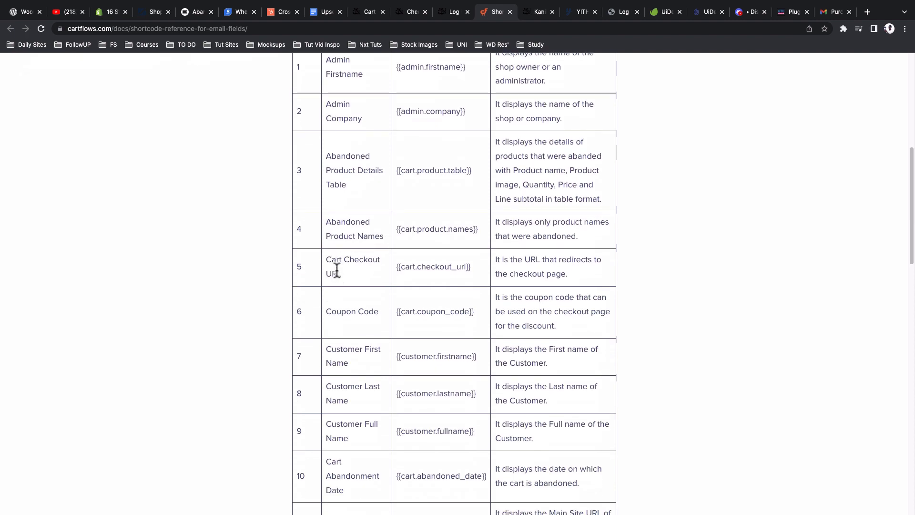
mouse_move(398, 267)
left_mouse_down()
mouse_move(474, 269)
mouse_move(398, 267)
left_mouse_up()
left_click(474, 269)
left_click(368, 11)
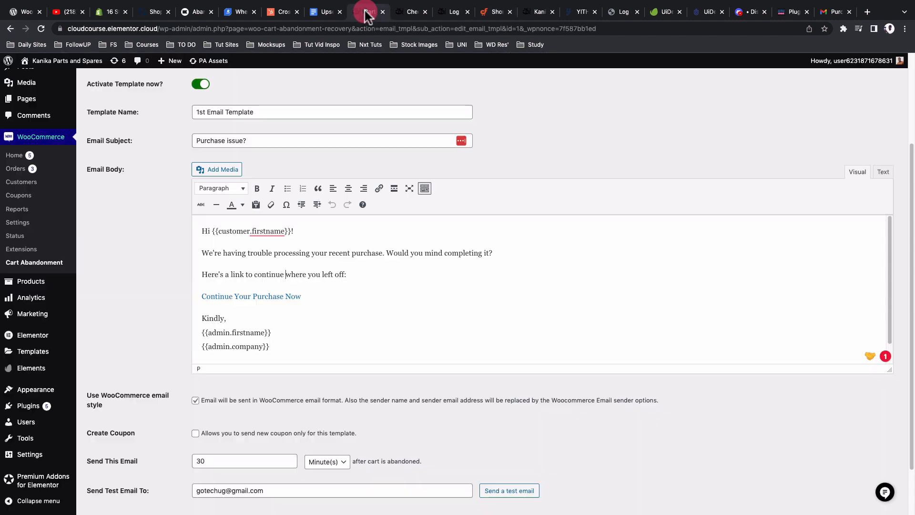
Step: Verify the Continue Your Purchase Now link address is {{cart.checkout_url}} without changing it
left_click(247, 295)
double_click(247, 296)
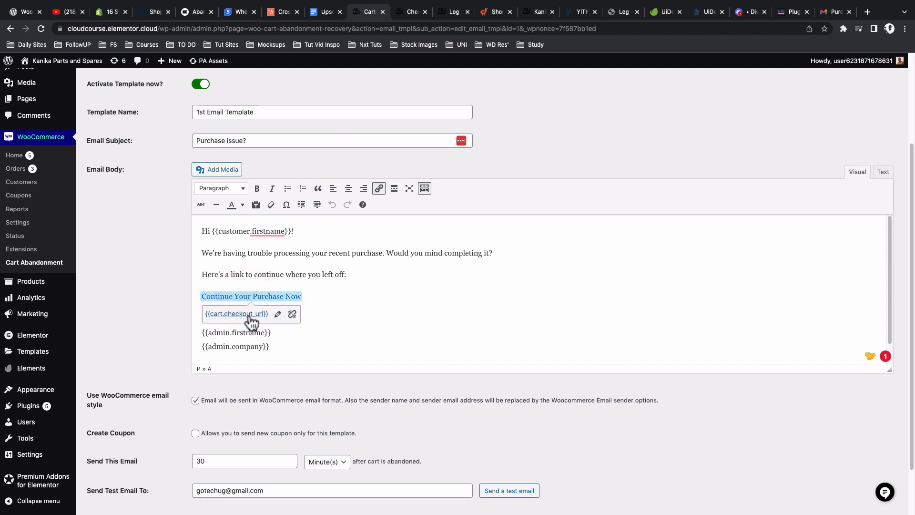
left_click(278, 313)
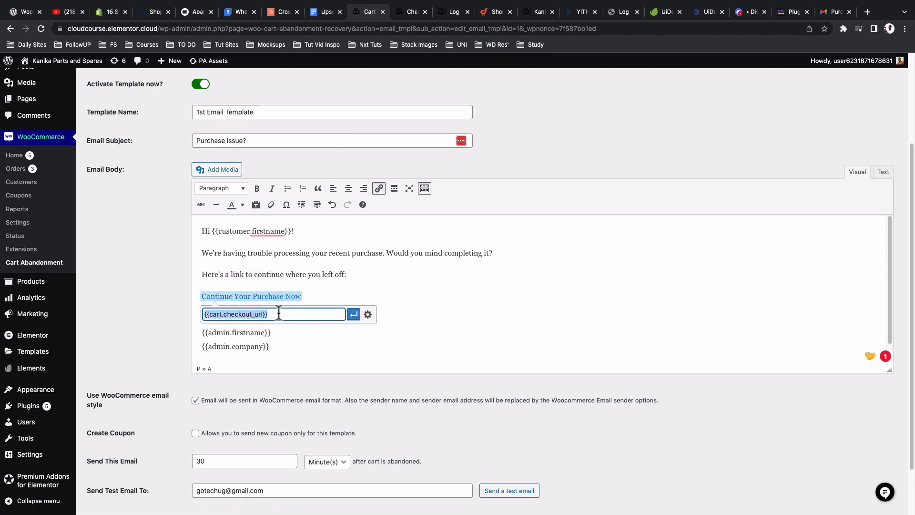
left_click_drag(267, 314, 200, 314)
left_click(286, 271)
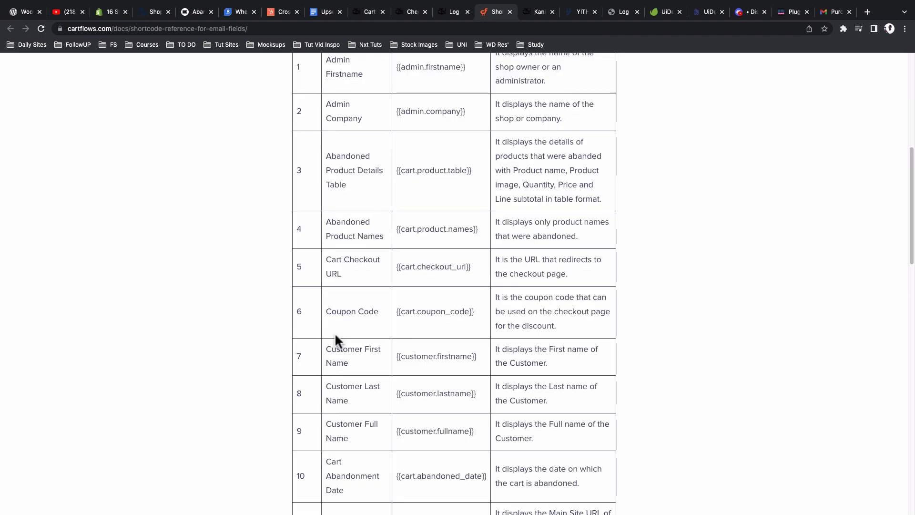
scroll(336, 336, "down", 5)
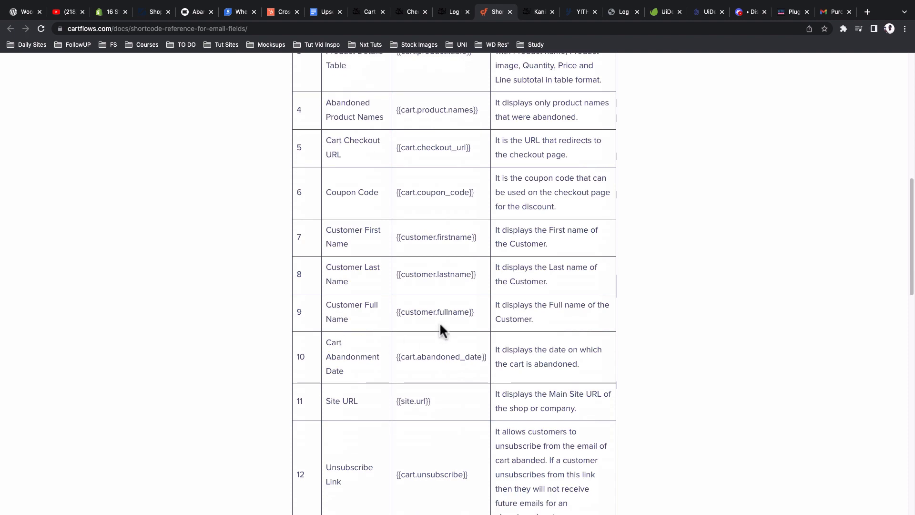
Step: Scroll the CartFlows shortcode table to the {{cart.unsubscribe}} row, then return to the 1st Email Template editor
scroll(434, 390, "down", 3)
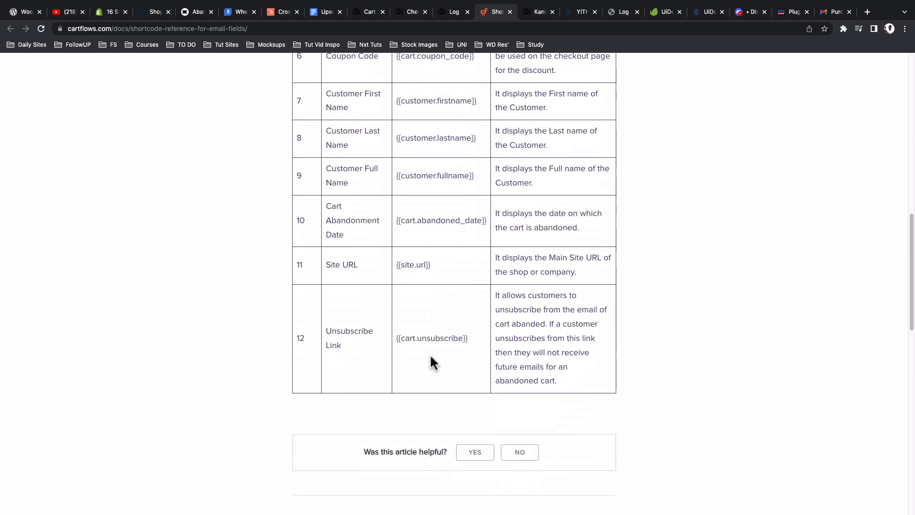
scroll(431, 363, "up", 2)
scroll(430, 362, "up", 10)
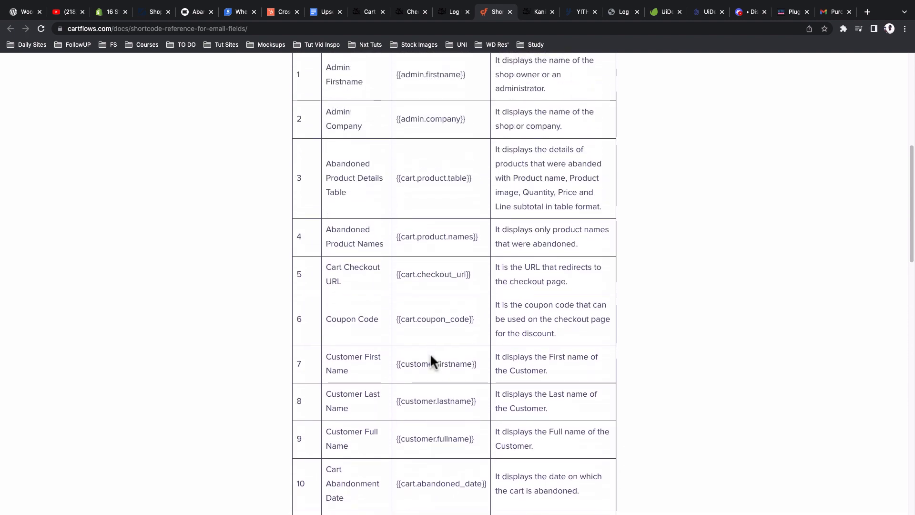
left_click(369, 13)
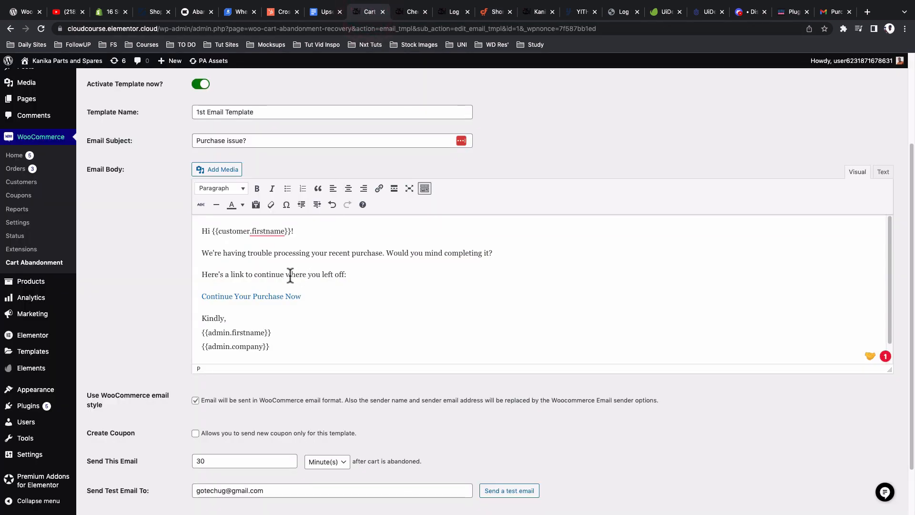
Step: Highlight the {{cart.unsubscribe}} line in the email body, then view the Purchase issue? email in Gmail
scroll(290, 275, "down", 1)
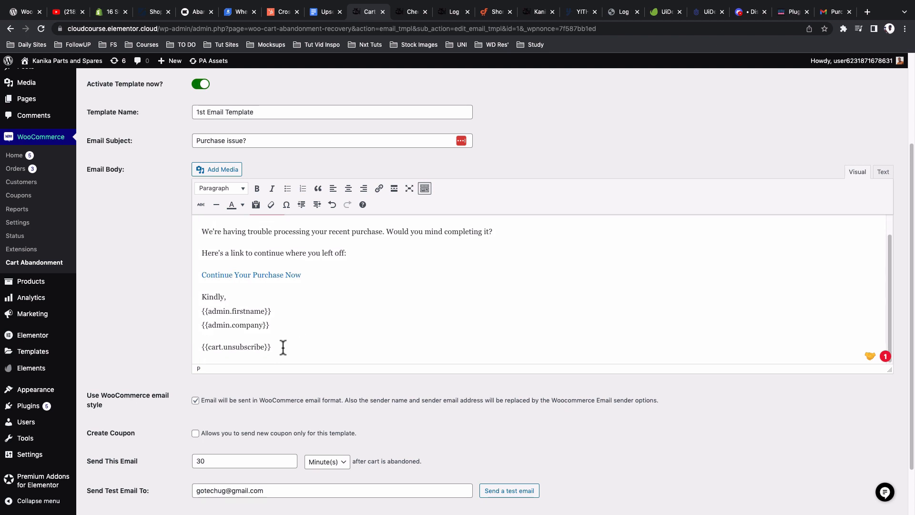
left_click_drag(277, 347, 198, 347)
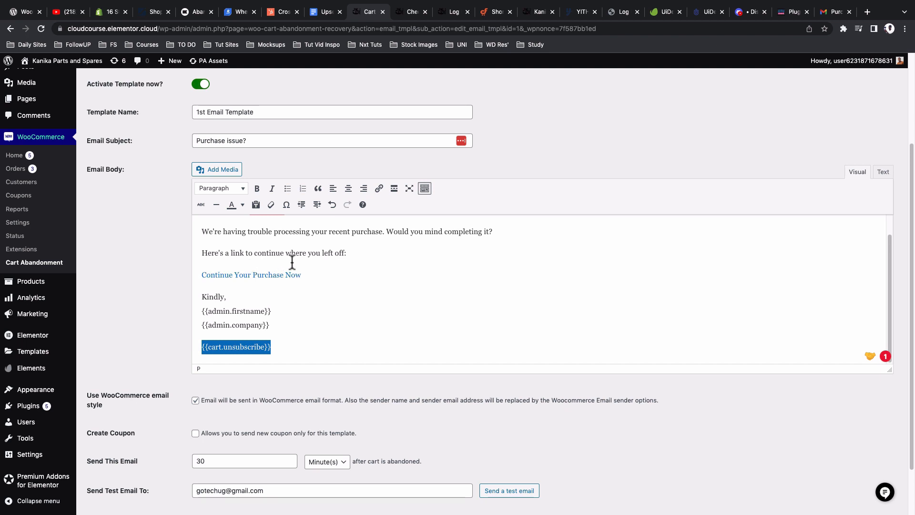
left_click(289, 348)
left_click_drag(288, 349, 193, 349)
left_click(824, 15)
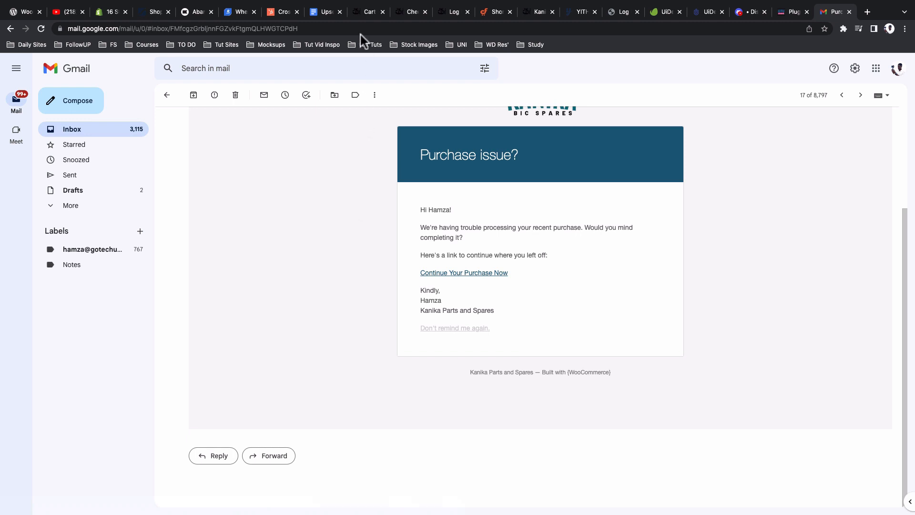
left_click(354, 16)
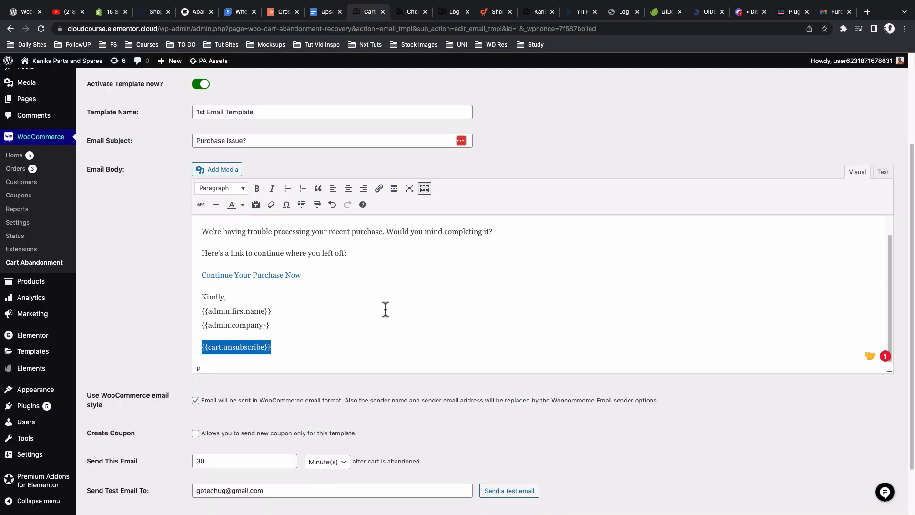
scroll(386, 310, "up", 1)
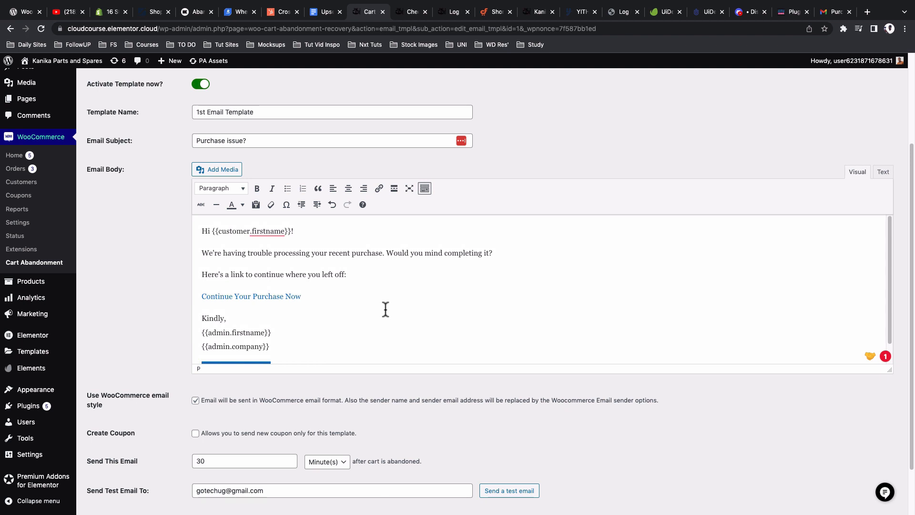
scroll(129, 327, "down", 2)
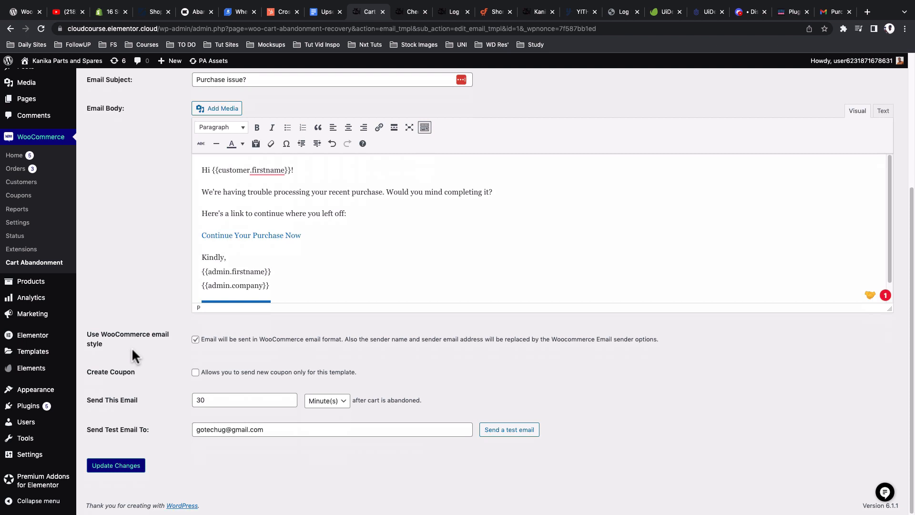
left_click(835, 12)
scroll(493, 222, "up", 2)
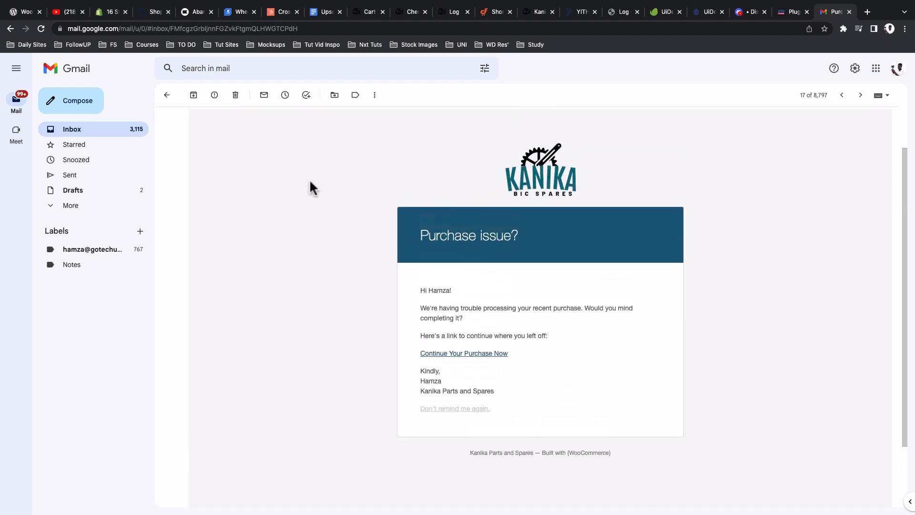
Step: Compare the Need help? email with the Purchase issue? email, then return to the template editor
key("k")
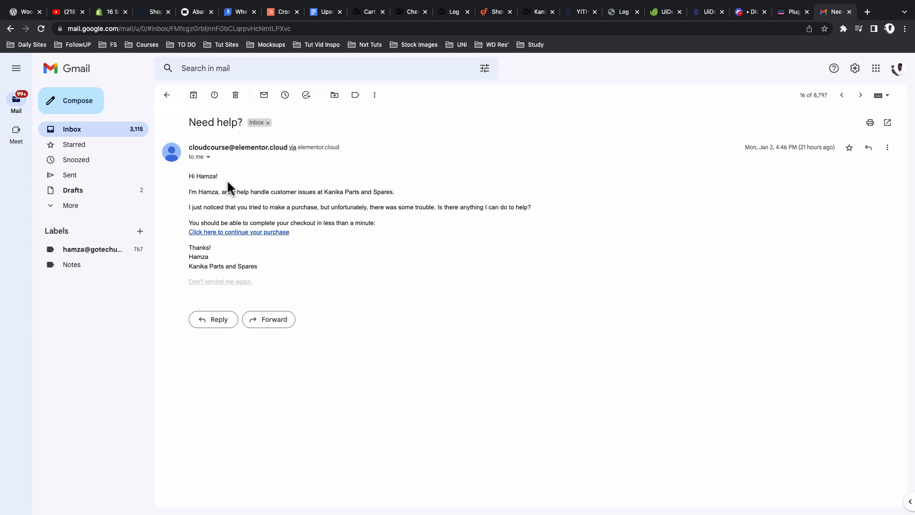
key("j")
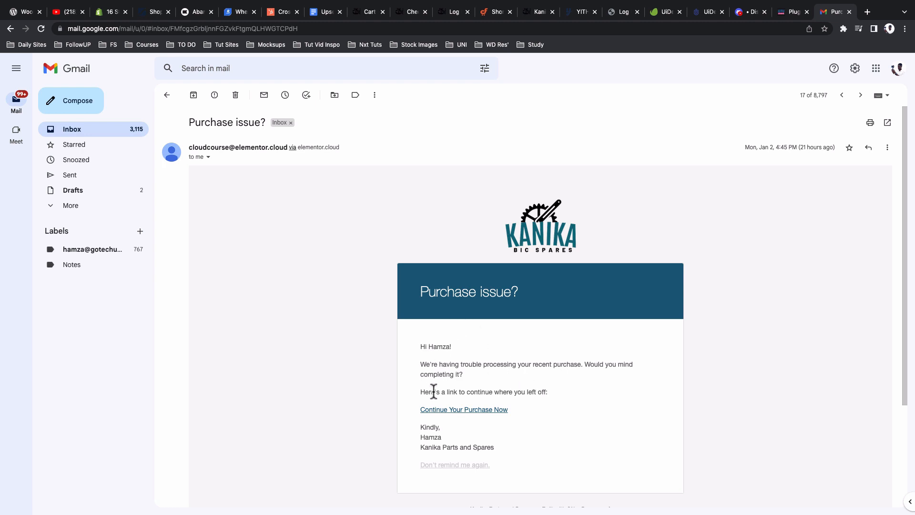
scroll(513, 375, "down", 1)
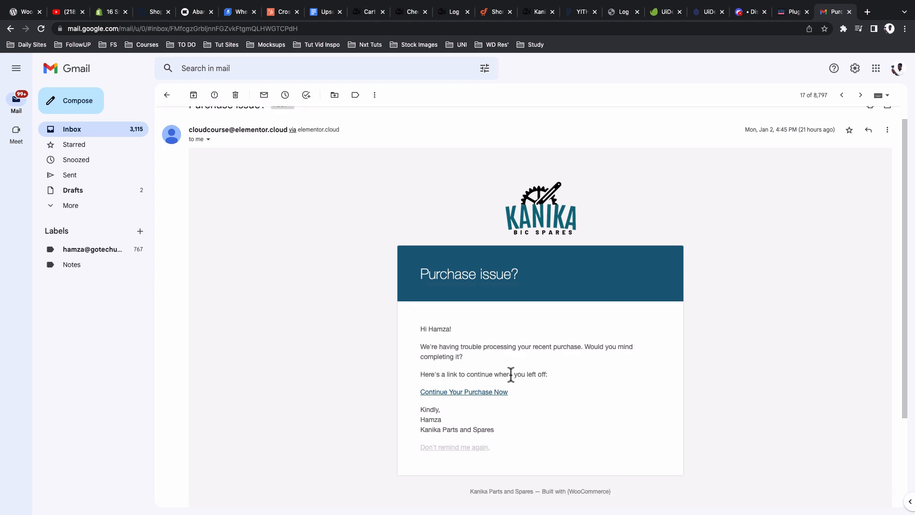
left_click(369, 11)
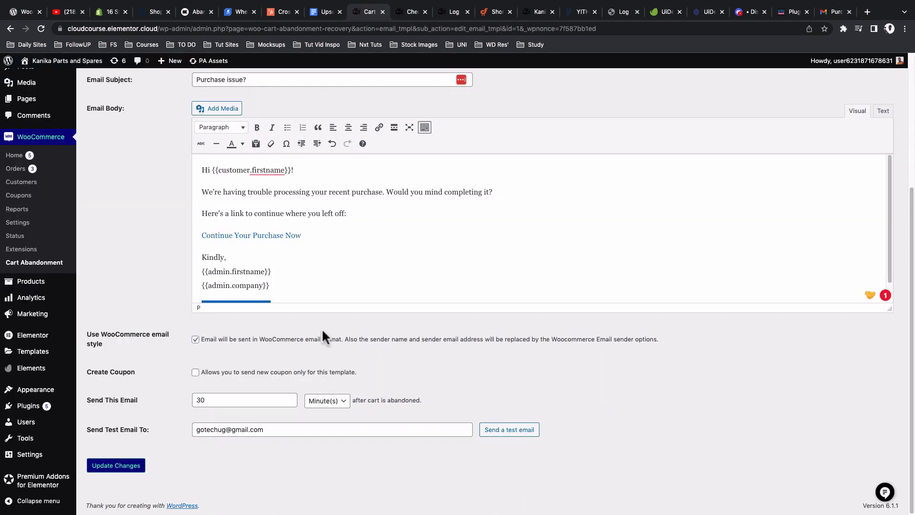
left_click(196, 340)
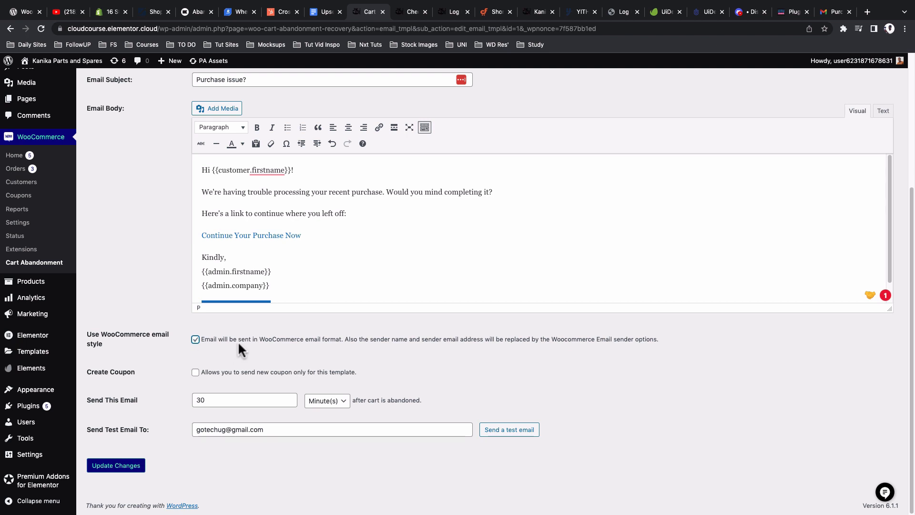
Step: Open WooCommerce Settings > Emails and scroll to the email template section (base color #1a5f7a)
left_click(138, 351)
left_click(24, 224)
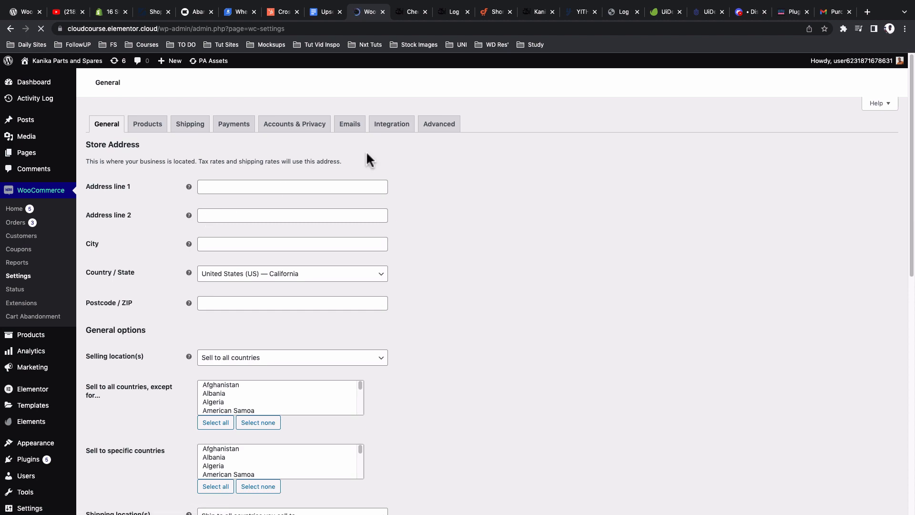
left_click(351, 127)
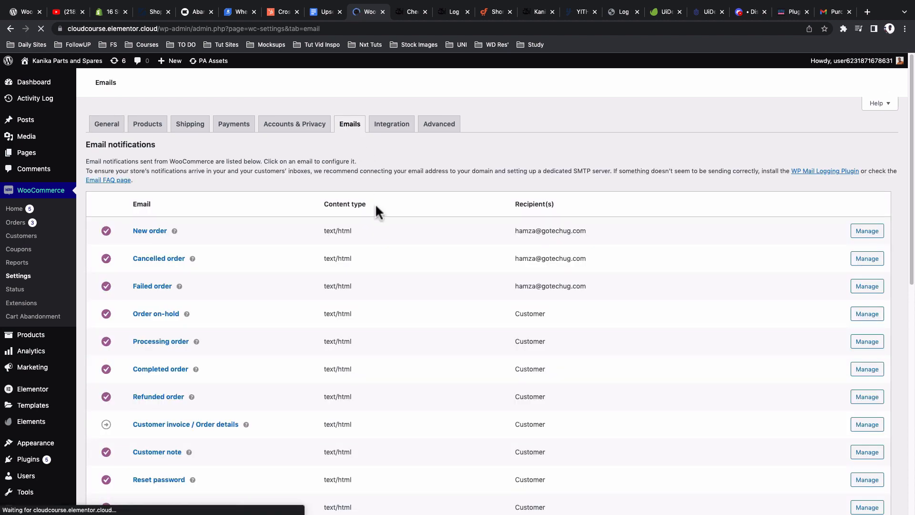
scroll(376, 203, "down", 10)
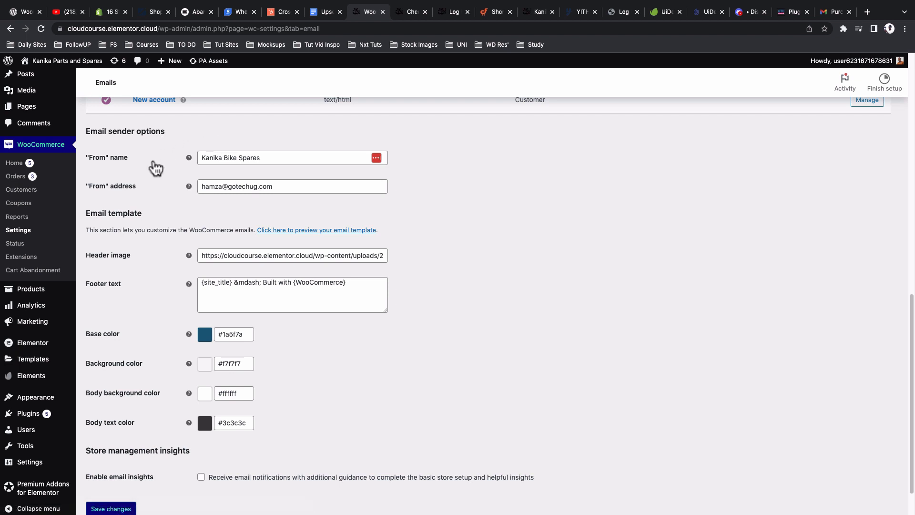
scroll(155, 354, "down", 1)
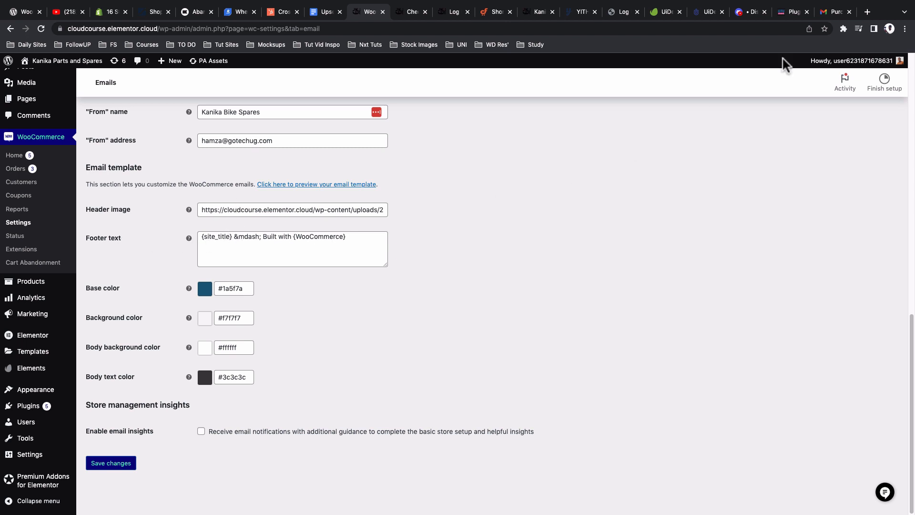
Step: Compare the {site_title} footer setting with the Gmail test email's footer, then return to Cart Abandonment
left_click(837, 12)
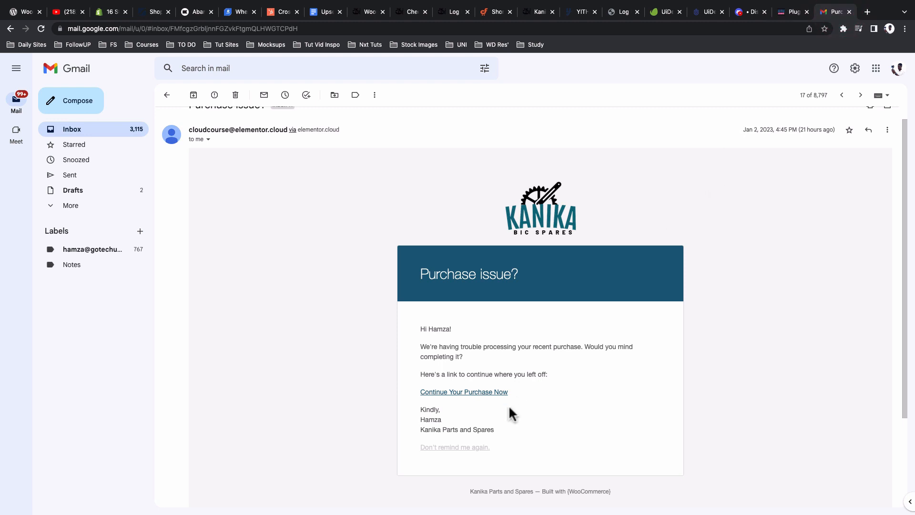
left_click_drag(493, 491, 510, 491)
left_click(363, 14)
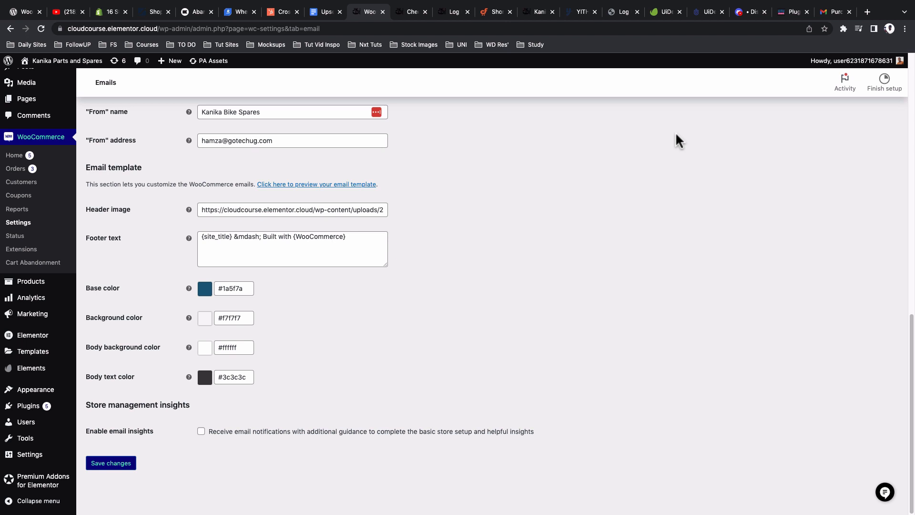
left_click(834, 11)
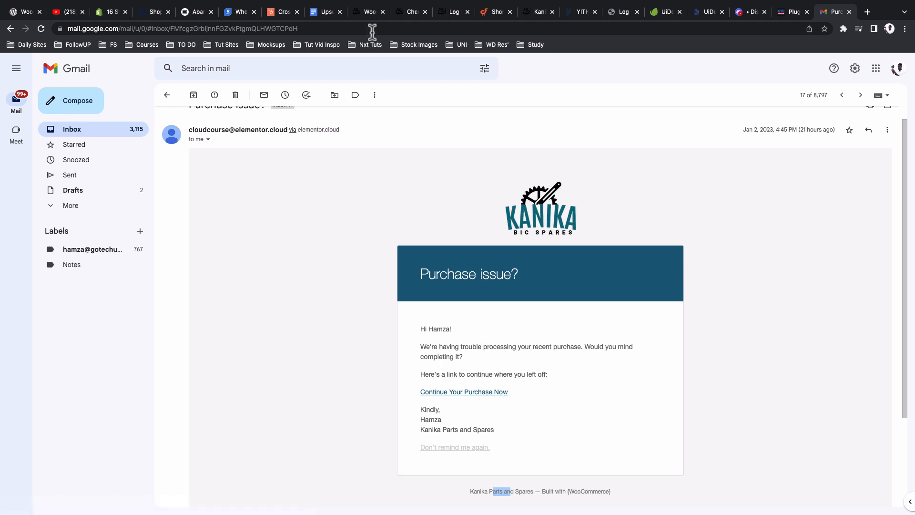
left_click(369, 12)
scroll(397, 245, "up", 1)
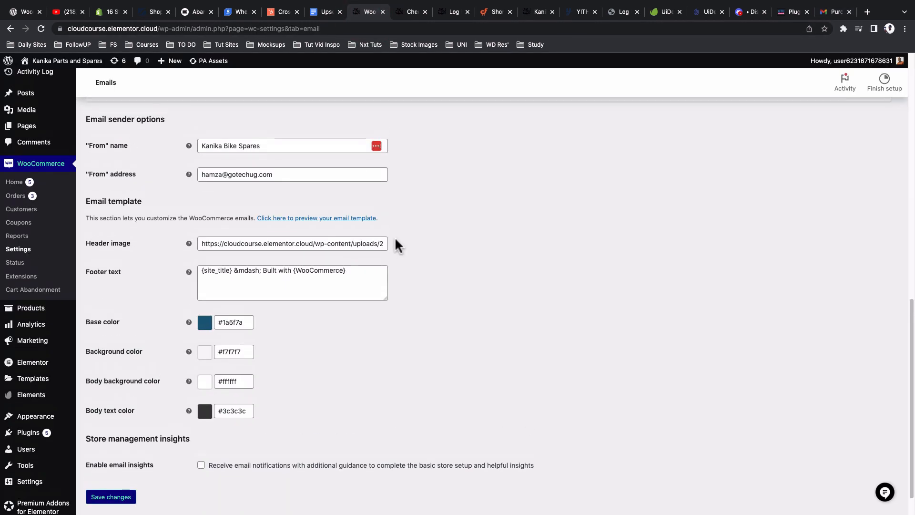
left_click(24, 290)
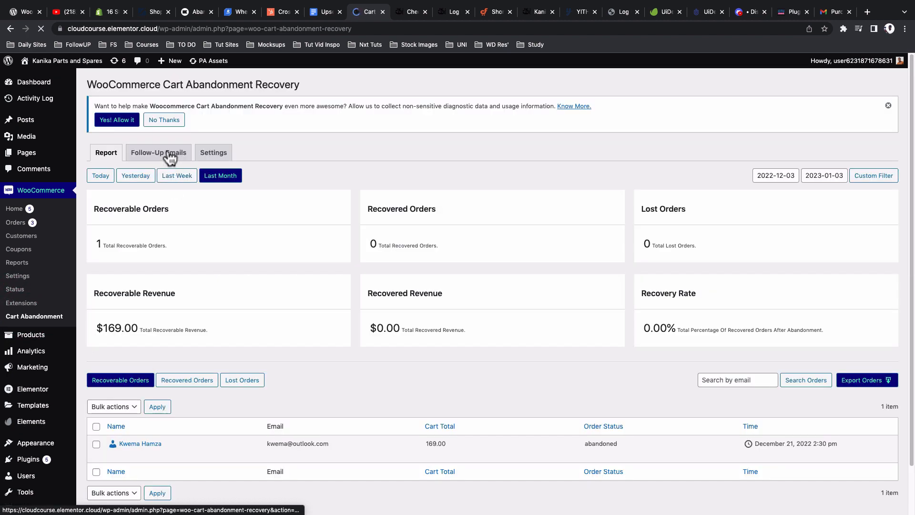
Step: Edit Sample Email Template 1 under Follow-Up Emails and change its Template Name to '1st Email Recovery'
left_click(170, 155)
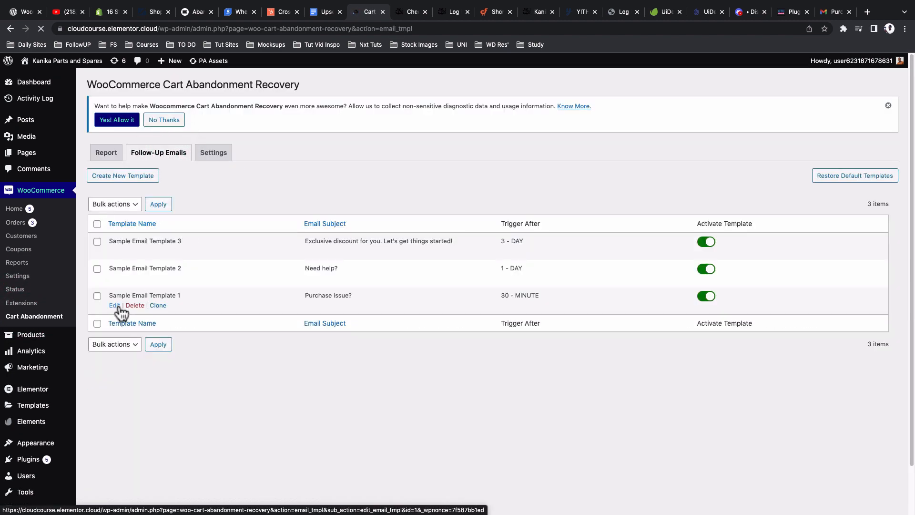
left_click(117, 307)
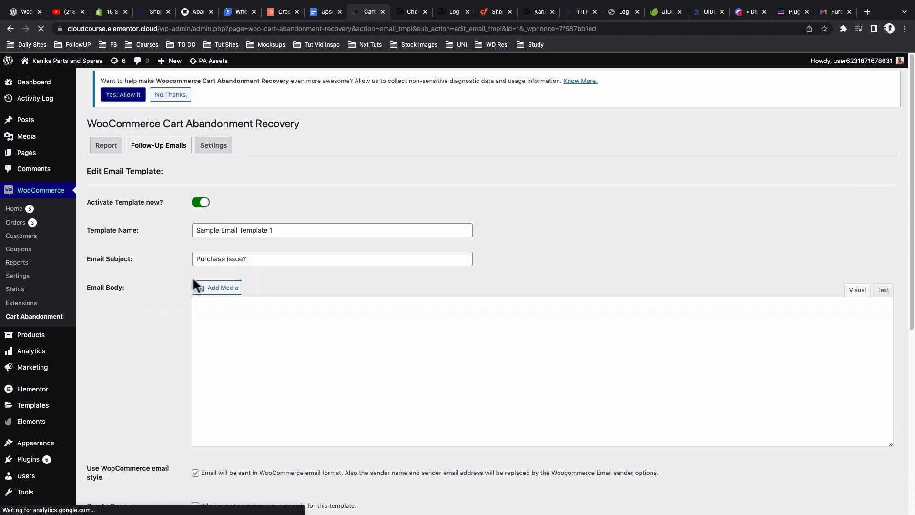
double_click(257, 236)
left_click_drag(266, 237, 179, 236)
key("BackSpace")
type("1st")
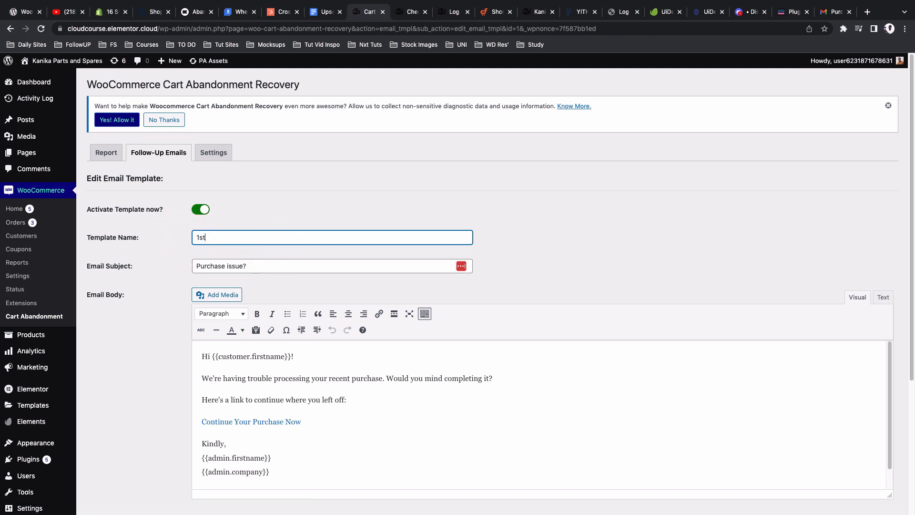
type(" Elmai")
key("BackSpace")
key("BackSpace")
key("BackSpace")
type("mail R")
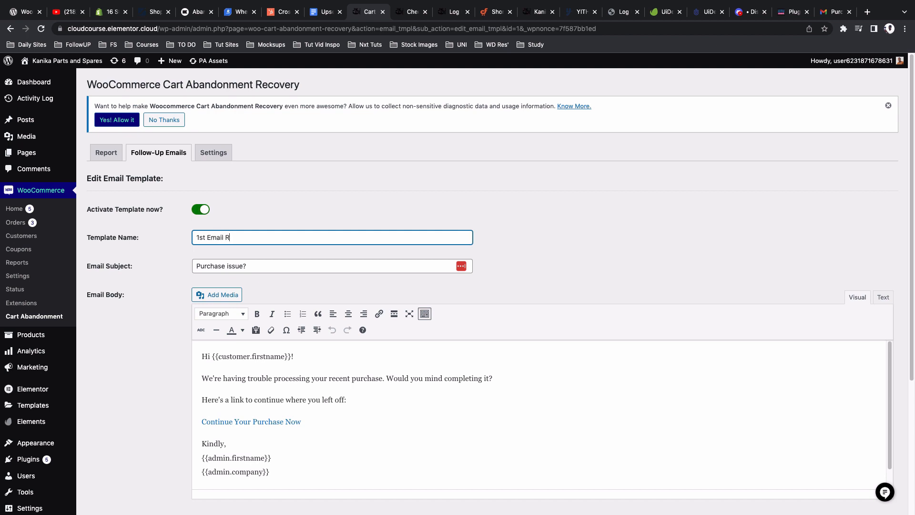
type("ecovery")
scroll(167, 390, "down", 4)
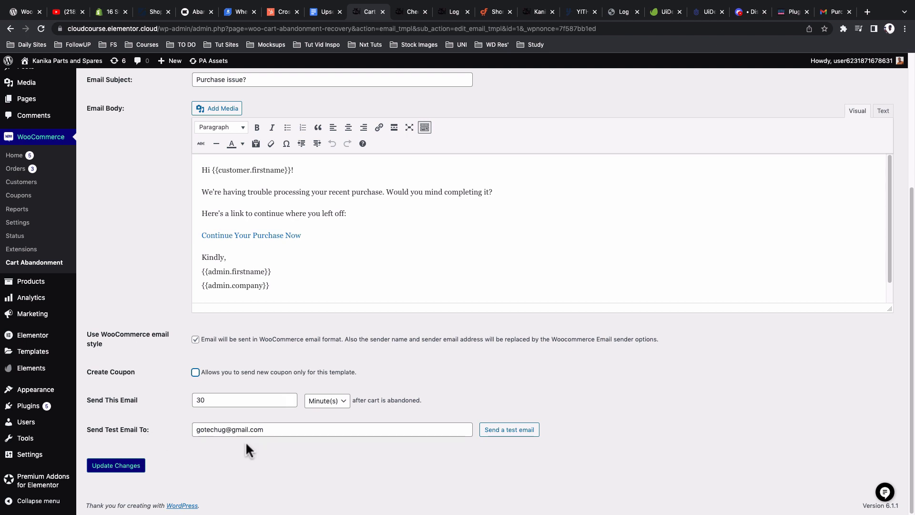
Step: Send a test email for the template and read the Purchase issue? message in Gmail
left_click(508, 429)
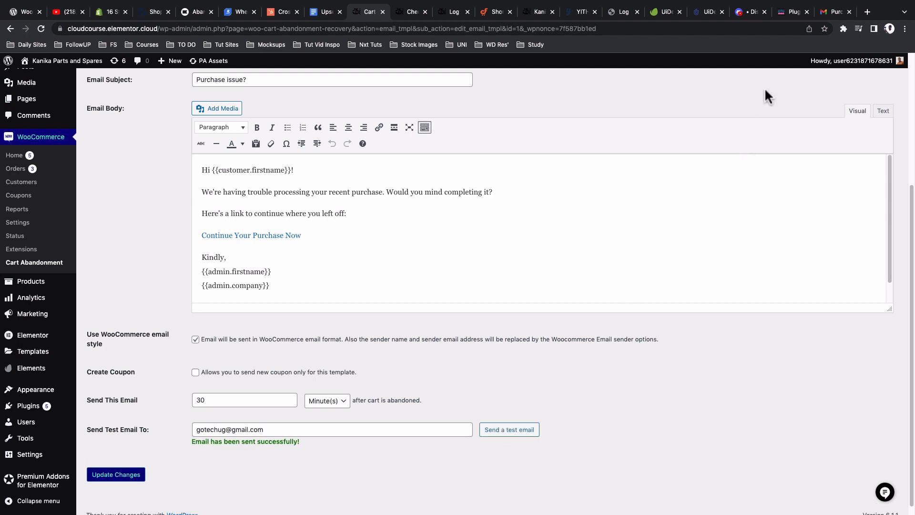
left_click(834, 11)
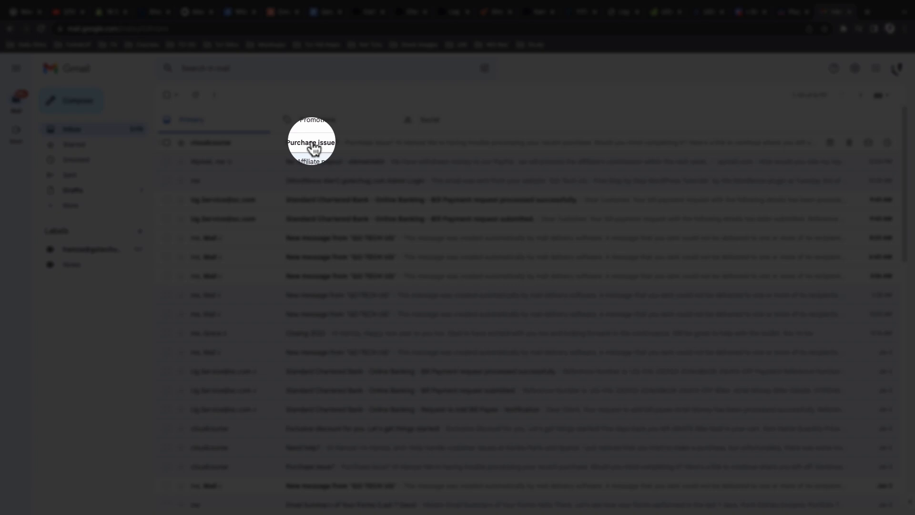
left_click(313, 148)
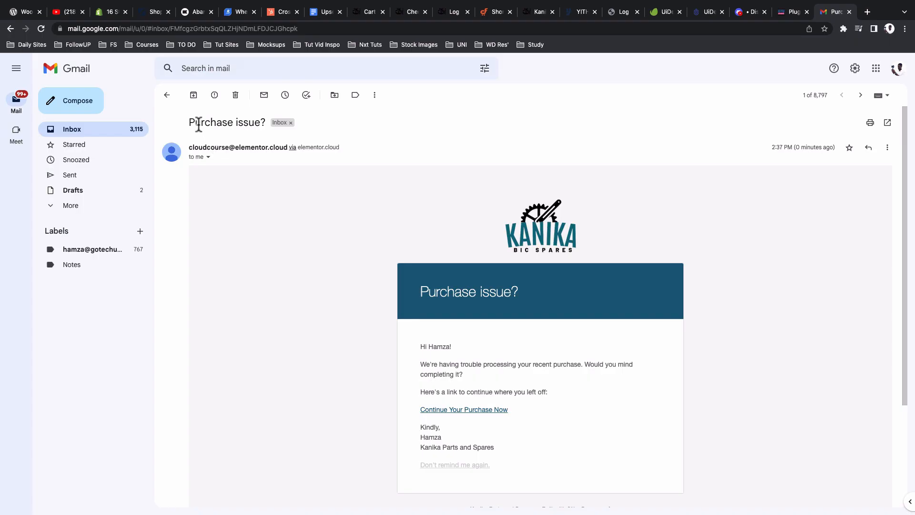
scroll(401, 219, "down", 3)
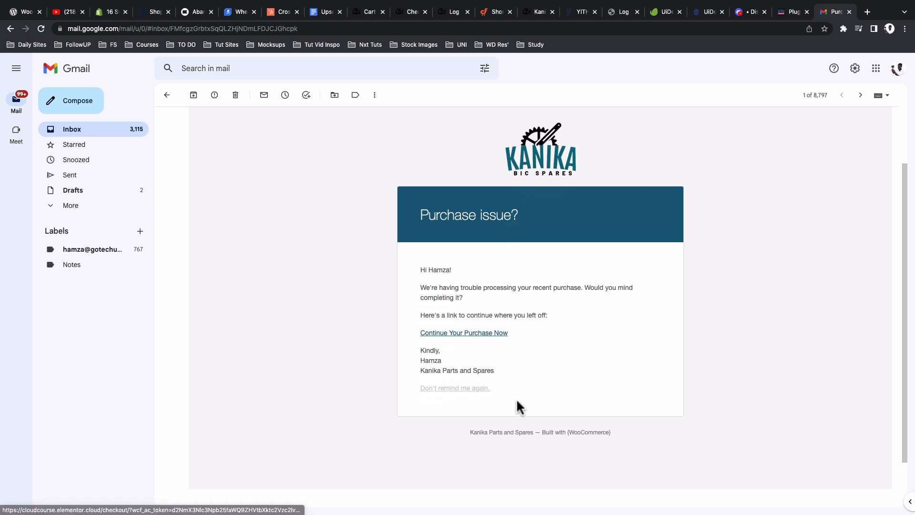
scroll(516, 400, "up", 3)
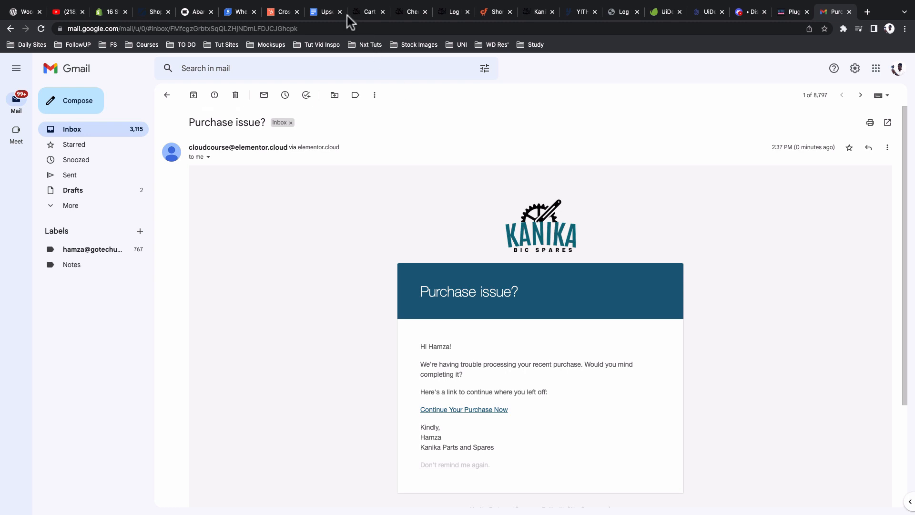
left_click(359, 14)
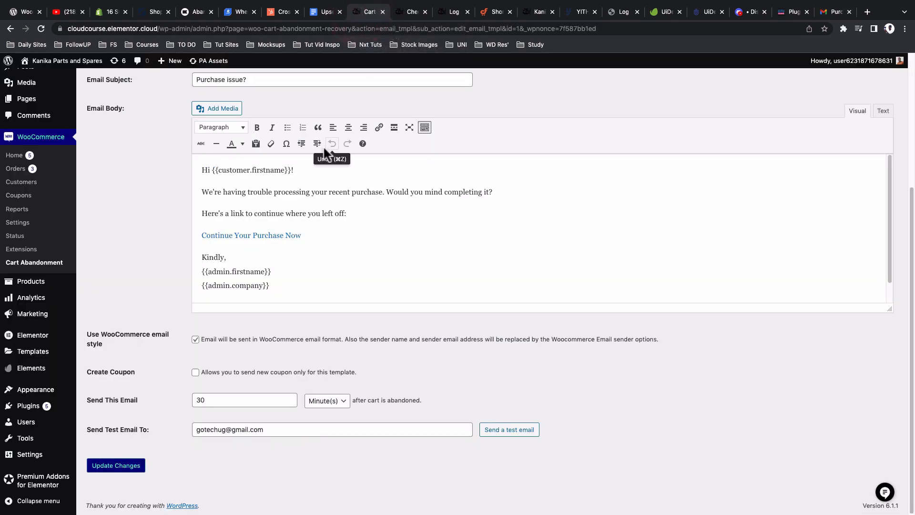
Step: Uncheck 'Use WooCommerce email style' and review the earlier Purchase issue? message in Gmail
left_click(196, 341)
left_click(529, 435)
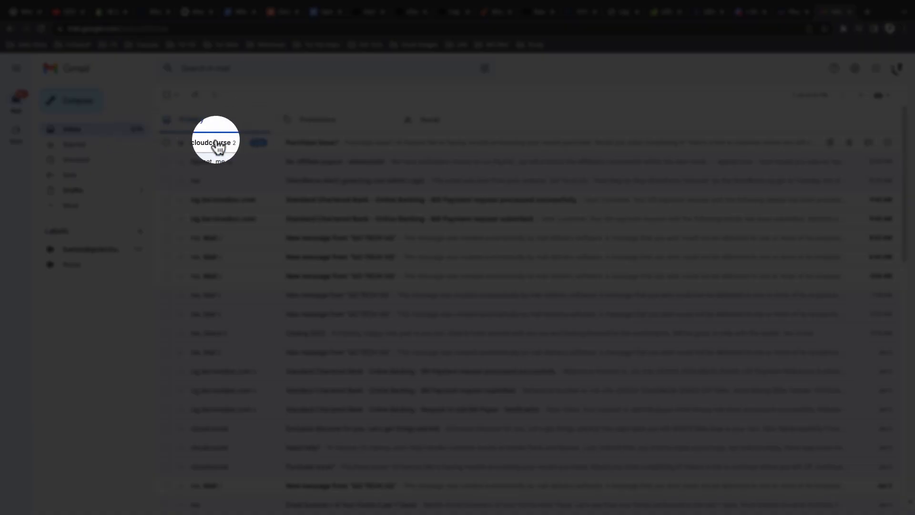
left_click(316, 138)
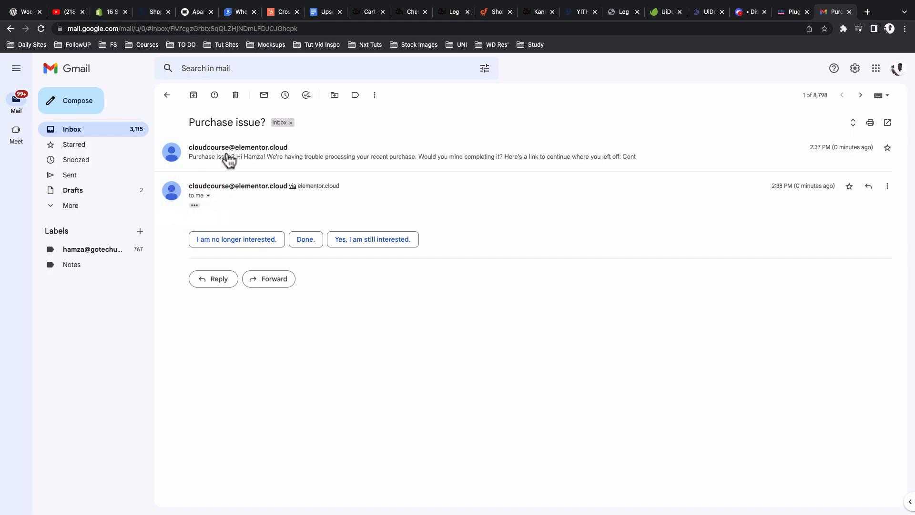
left_click(228, 159)
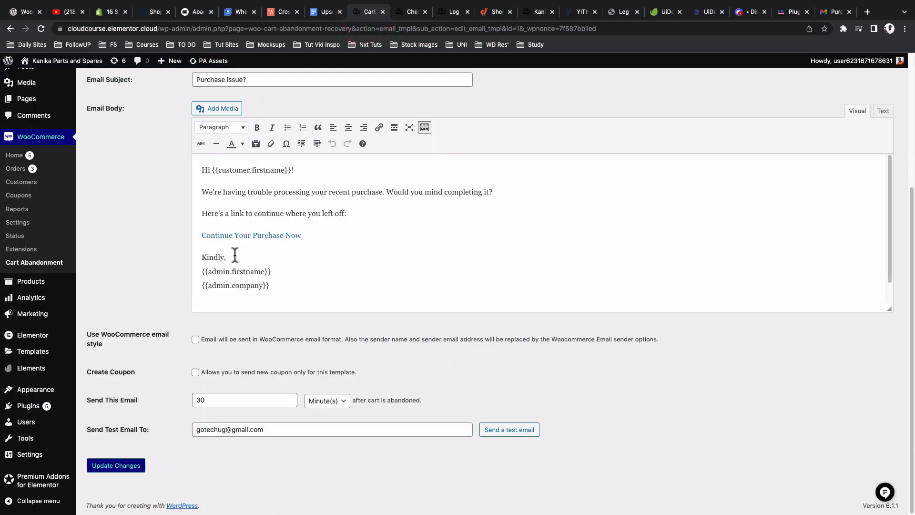
Step: Save the template and send another Purchase issue? test email, then check it in Gmail
left_click(106, 470)
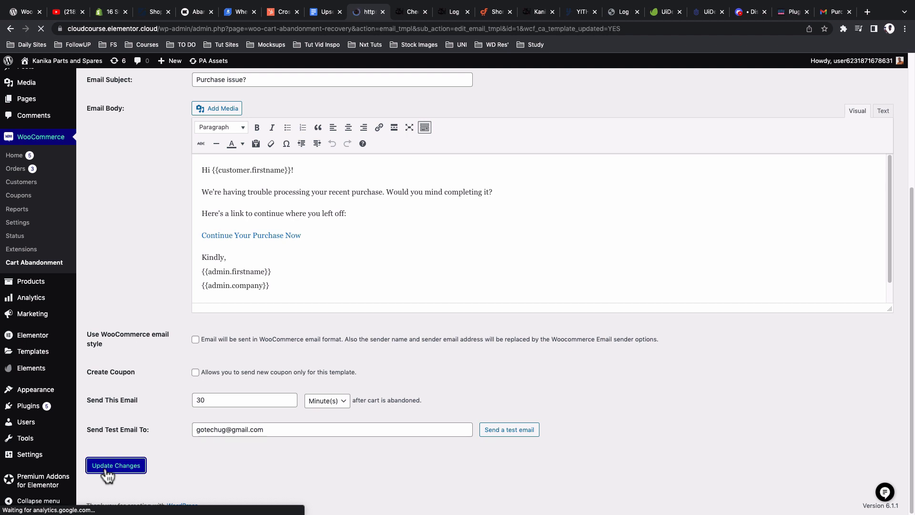
left_click(328, 461)
left_click(497, 431)
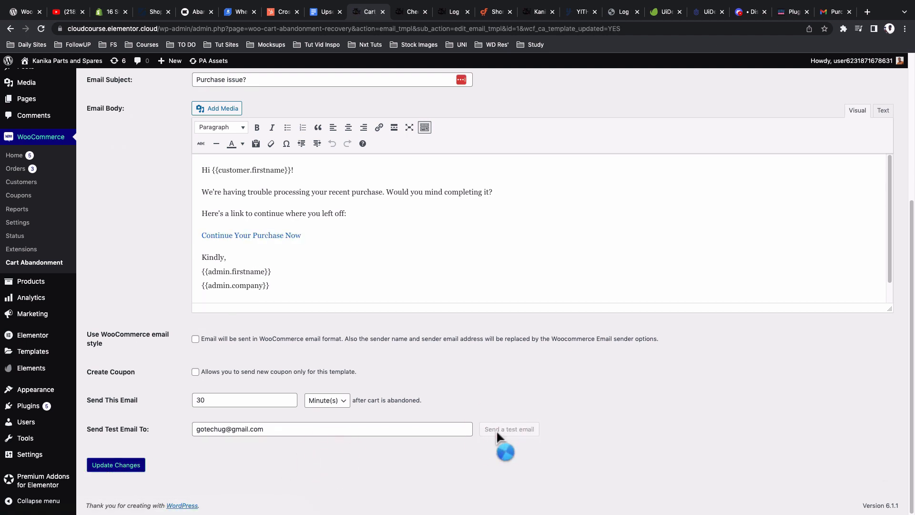
left_click(828, 16)
Step: Open the newest Purchase issue? email and confirm its opening paragraphs are plain, unstyled text
left_click(94, 136)
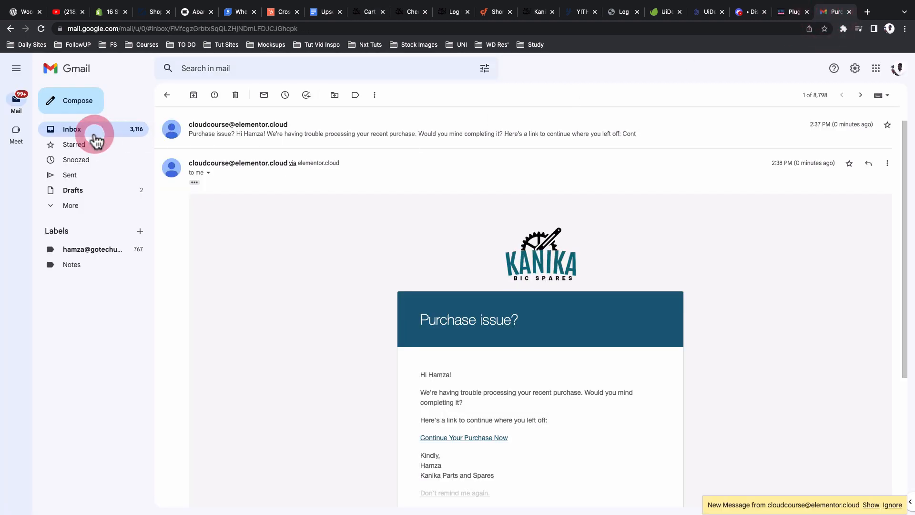
left_click(299, 142)
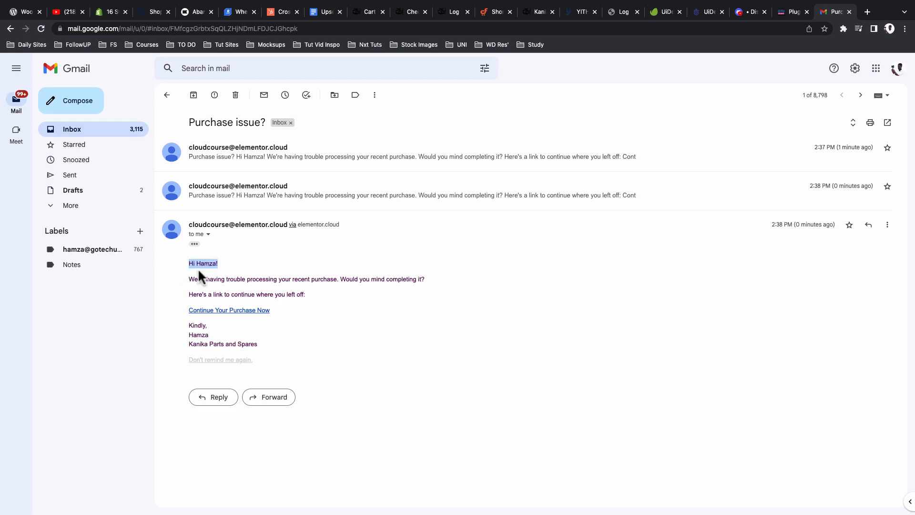
left_click_drag(198, 268, 315, 298)
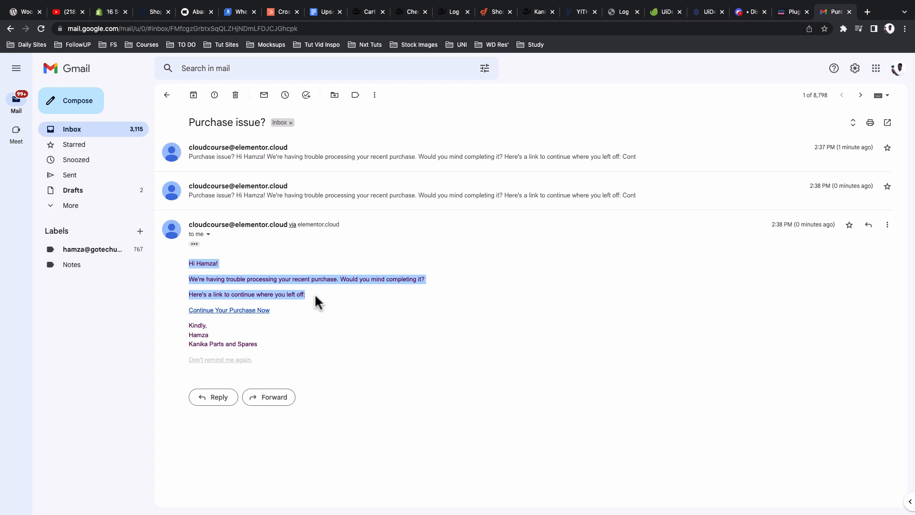
left_click(313, 325)
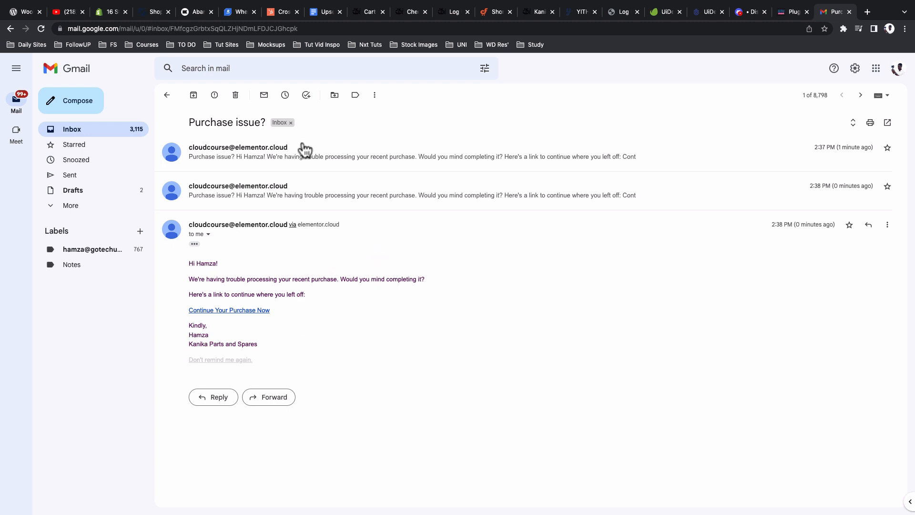
left_click(367, 17)
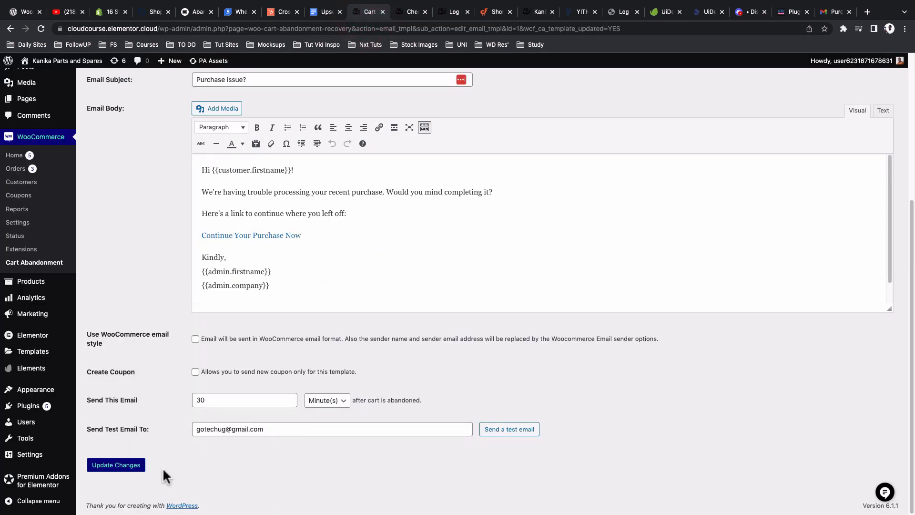
Step: Re-enable 'Use WooCommerce email style', save, and toggle Activate Template off and on
left_click(196, 340)
left_click(119, 465)
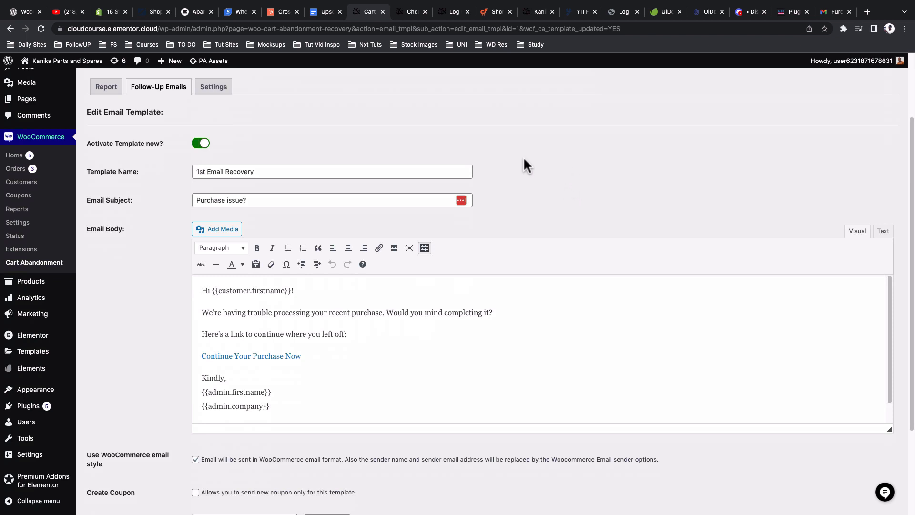
left_click(194, 147)
left_click(202, 145)
Step: Toggle Activate Template again so it stays active, save, and return to the Follow-Up Emails list
scroll(160, 253, "down", 3)
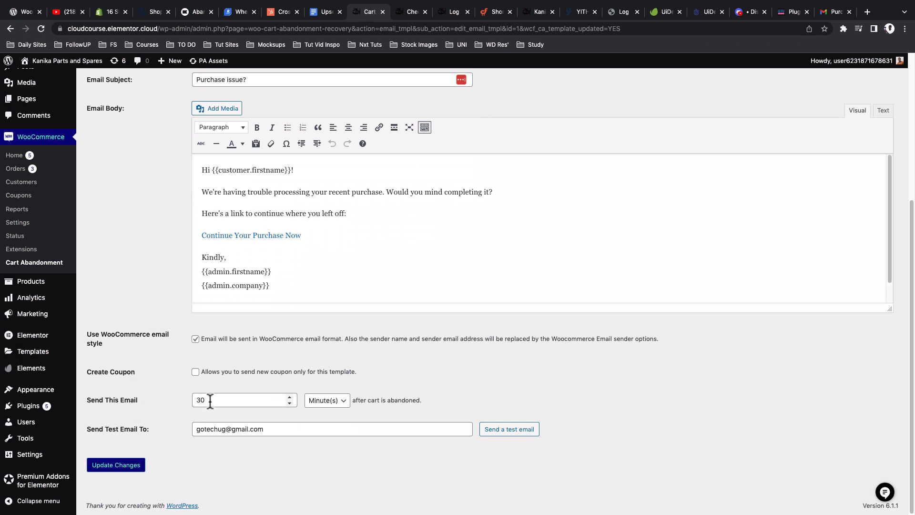
scroll(188, 367, "up", 5)
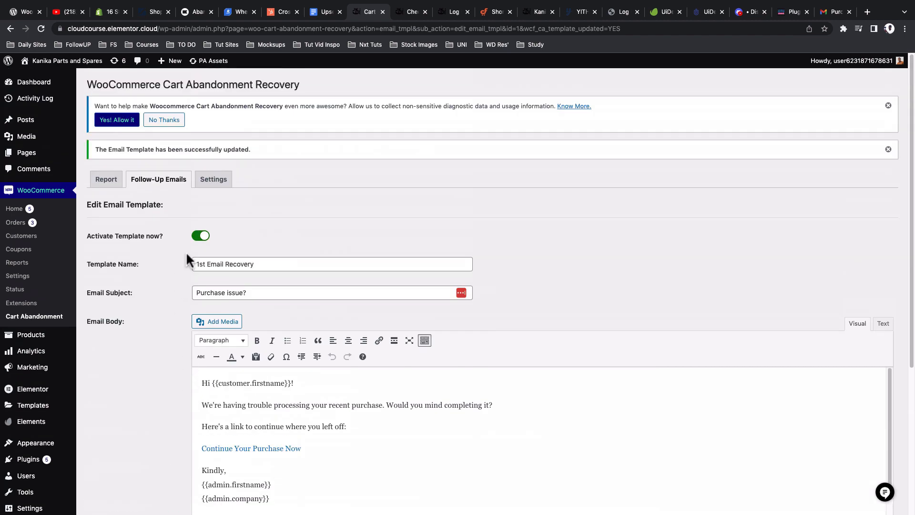
left_click(200, 237)
left_click(200, 236)
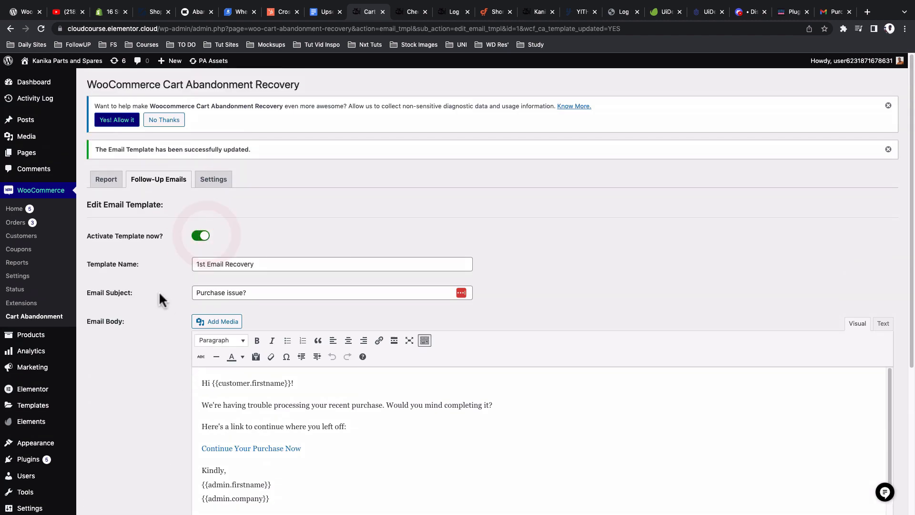
scroll(160, 298, "down", 5)
left_click(118, 470)
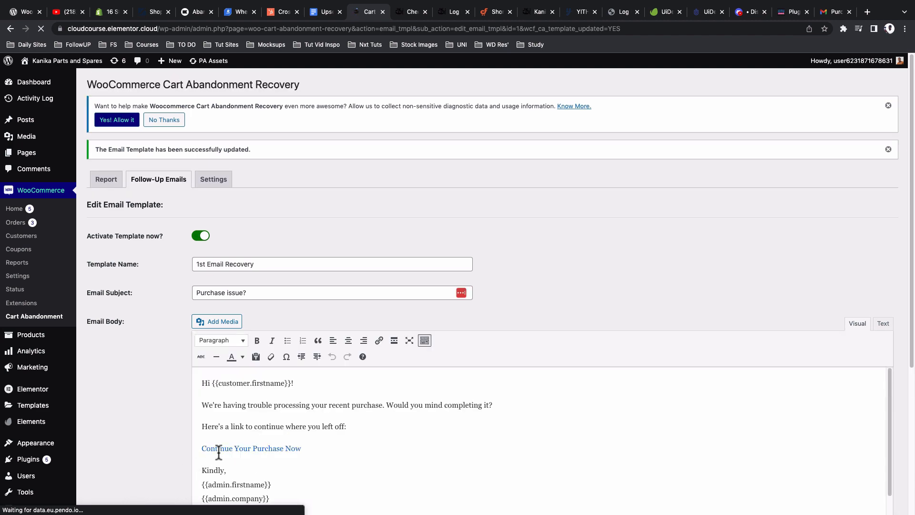
scroll(221, 448, "down", 5)
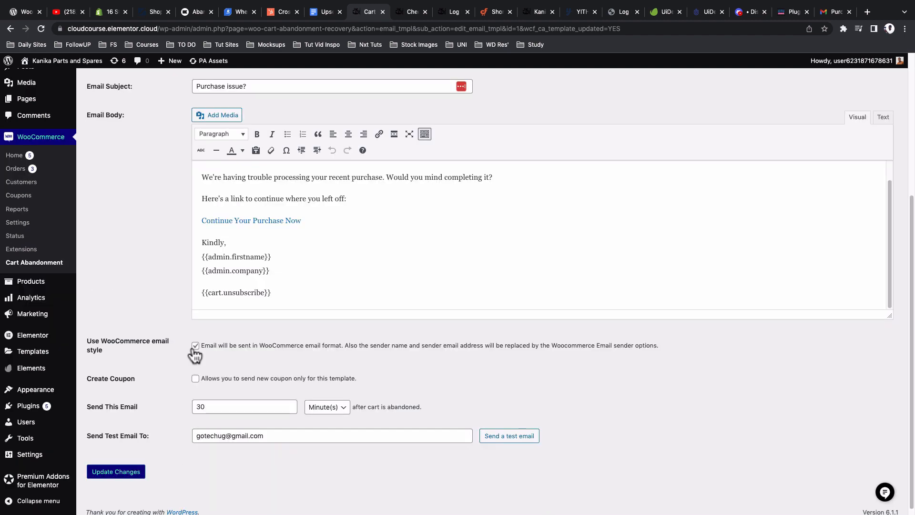
scroll(194, 352, "up", 5)
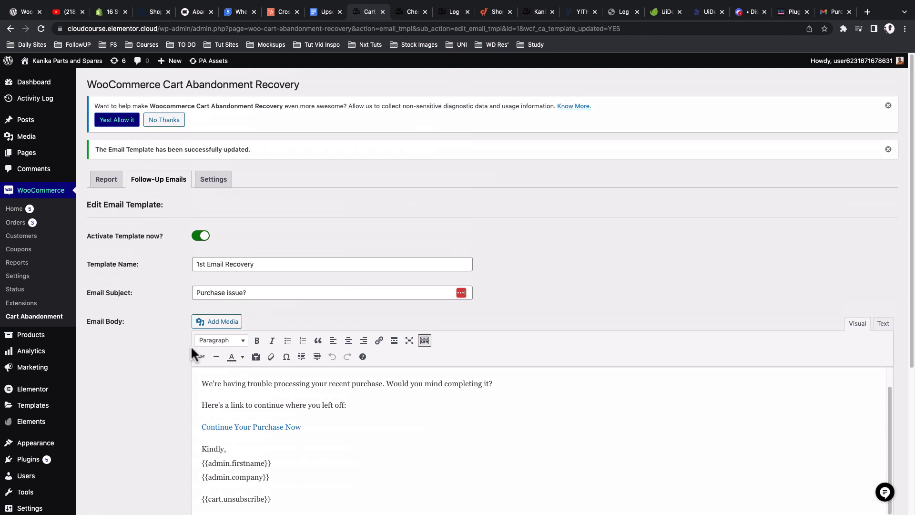
left_click(162, 185)
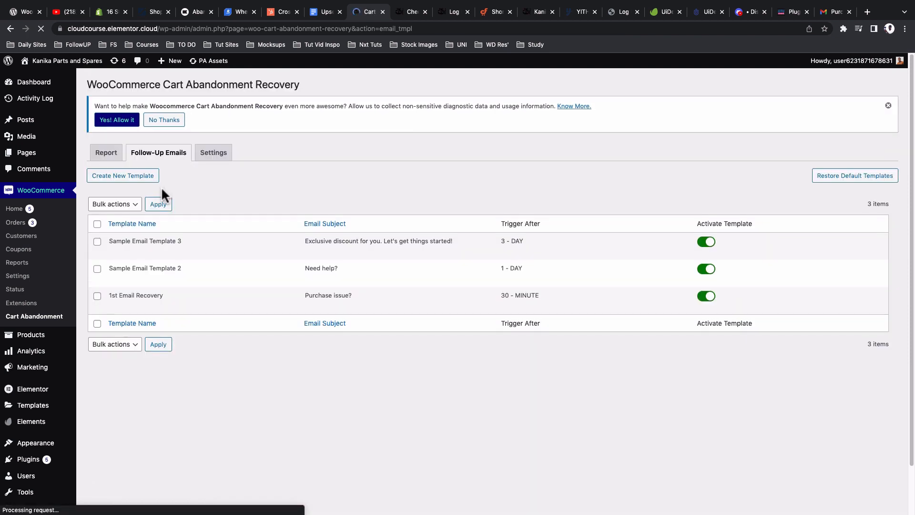
Step: Open Sample Email Template 2 and rename it to '2nd Email Template'
left_click(114, 279)
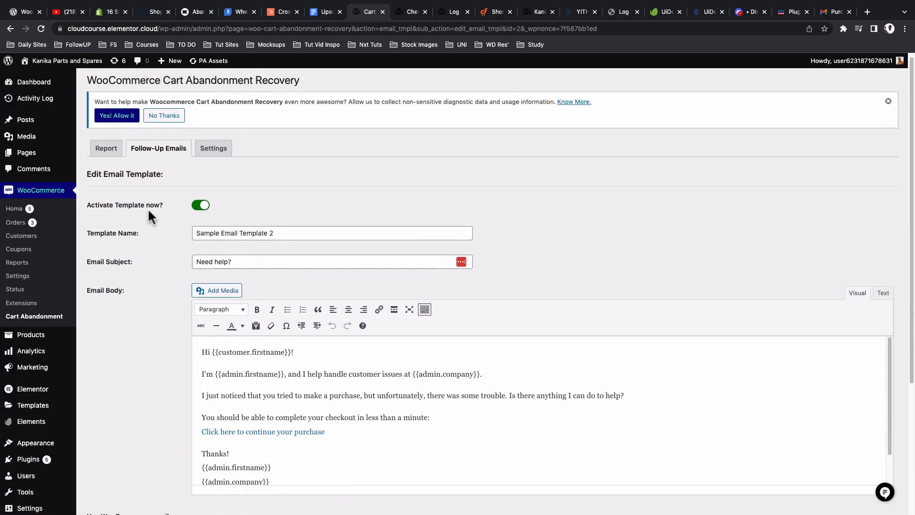
double_click(208, 234)
type("2nd")
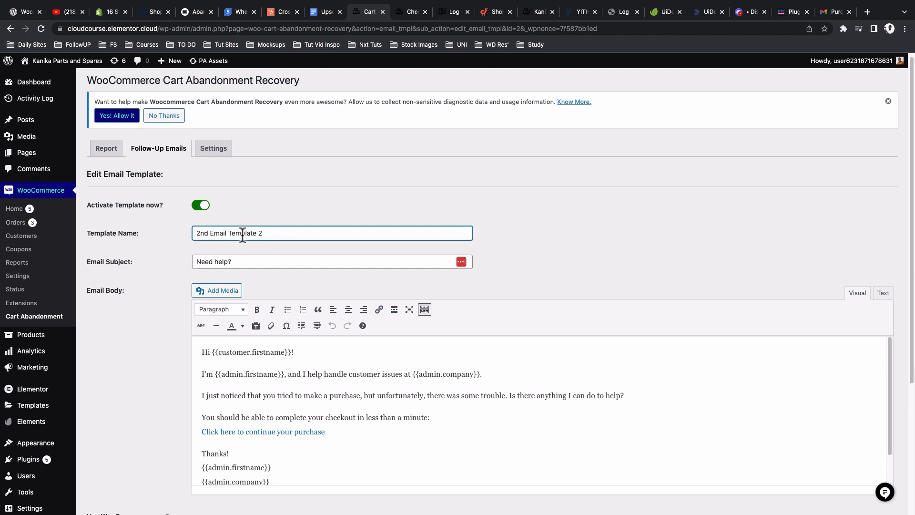
left_click(271, 237)
key("BackSpace")
scroll(214, 298, "down", 5)
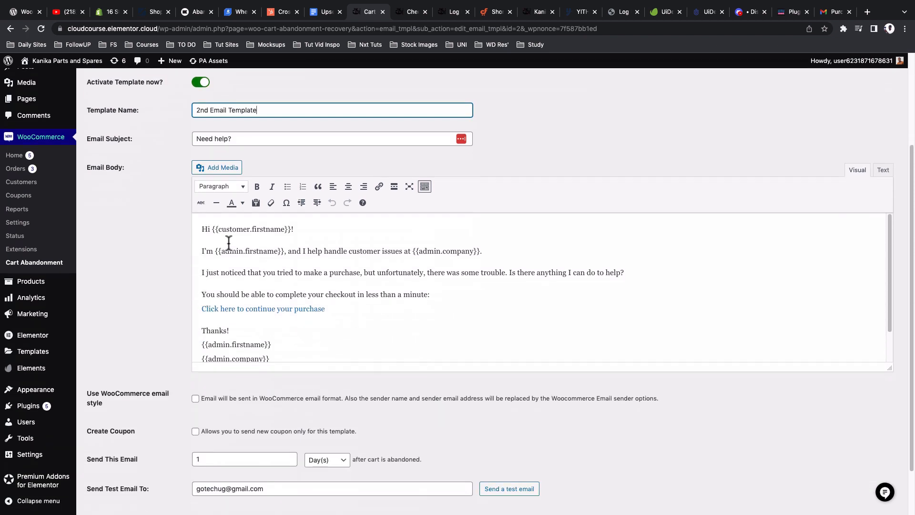
Step: Review the 'Need help?' subject and the {{admin.firstname}} and {{admin.company}} body shortcodes
left_click(256, 139)
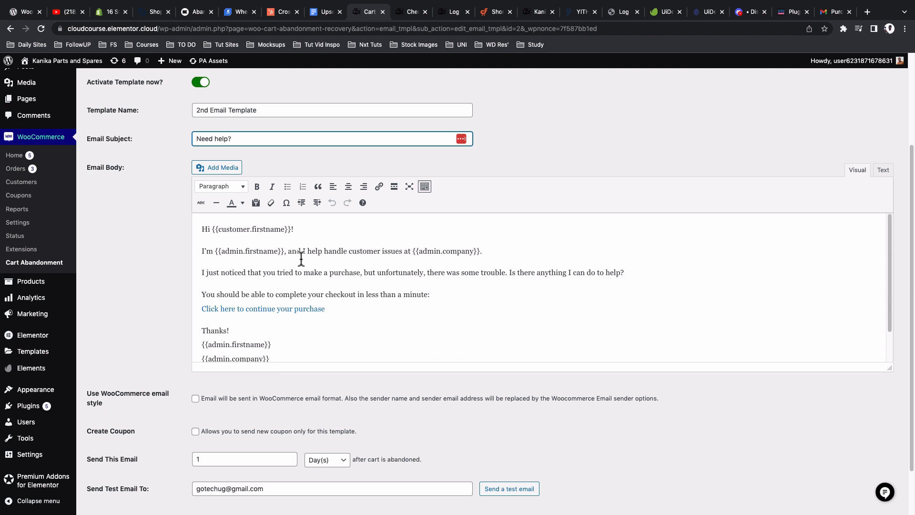
left_click(201, 228)
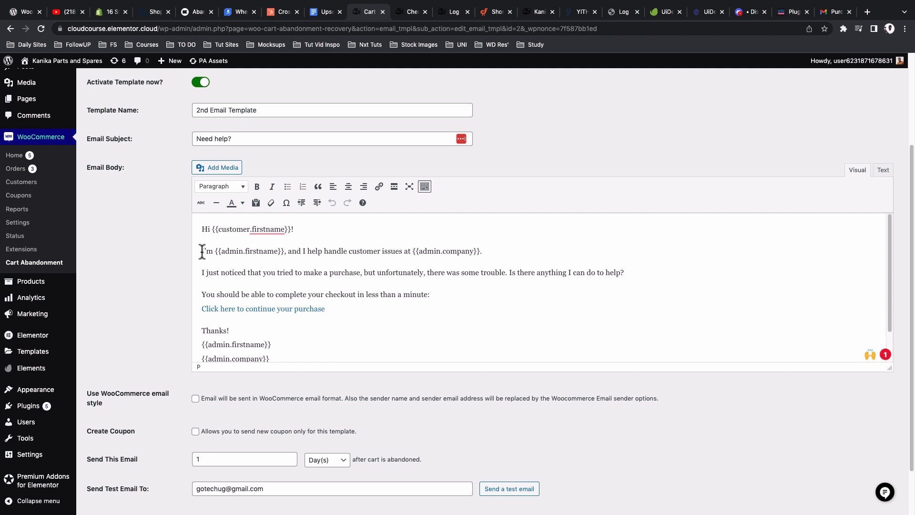
left_click_drag(215, 252, 284, 254)
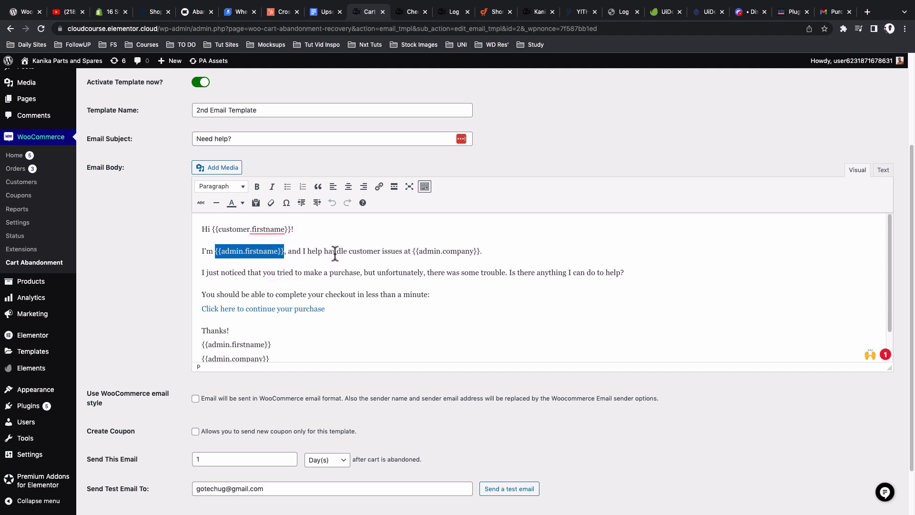
left_click_drag(413, 251, 477, 251)
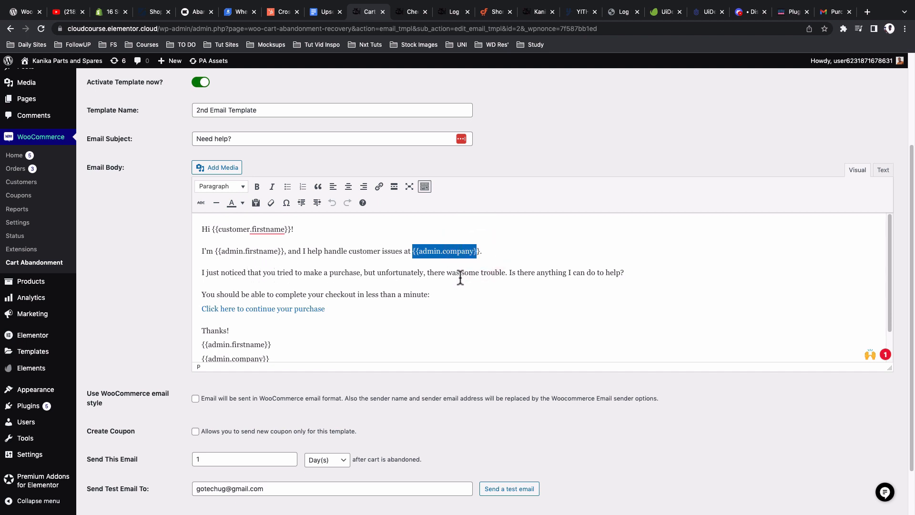
scroll(480, 288, "down", 2)
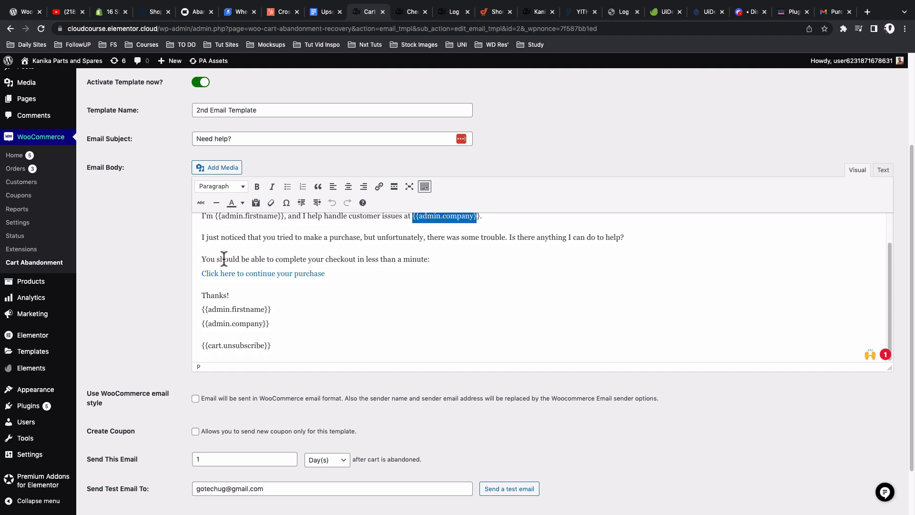
Step: Inspect the continue-purchase link and the {{admin.firstname}}, {{admin.company}}, {{cart.unsubscribe}} placeholders
left_click(218, 274)
triple_click(219, 274)
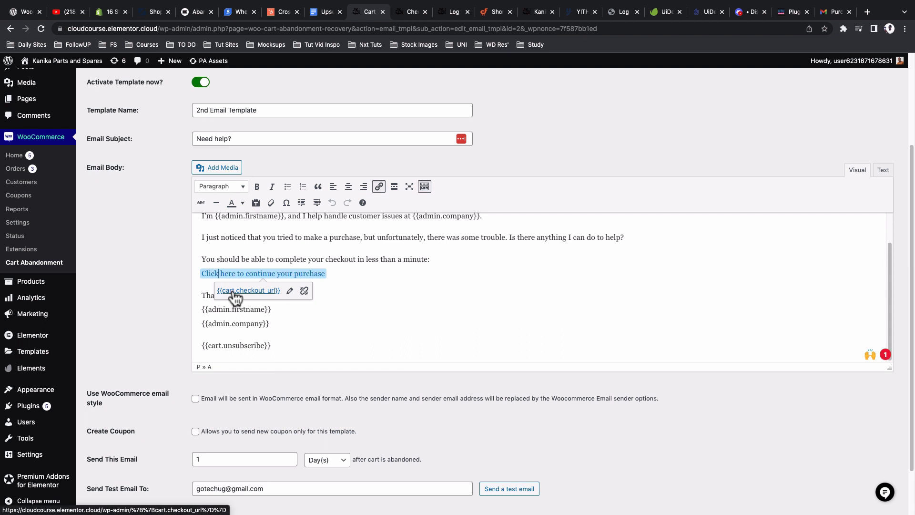
left_click(239, 239)
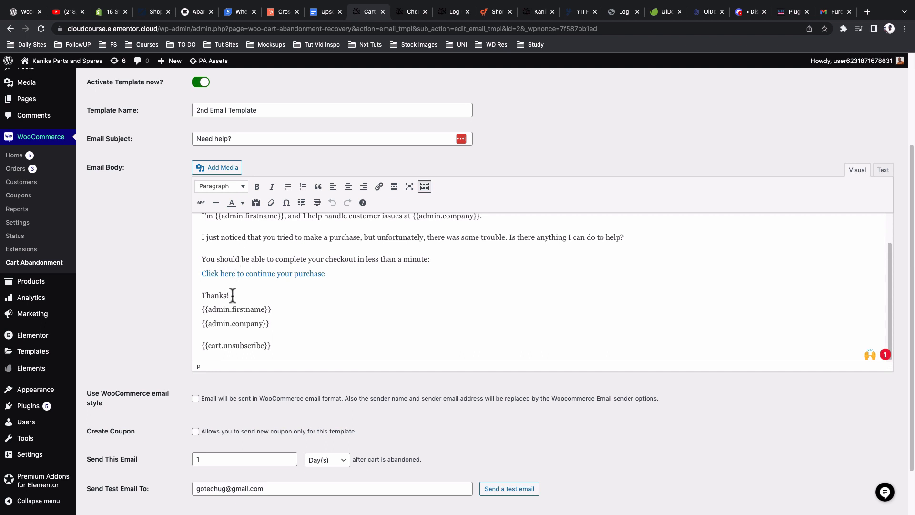
left_click_drag(286, 310, 200, 310)
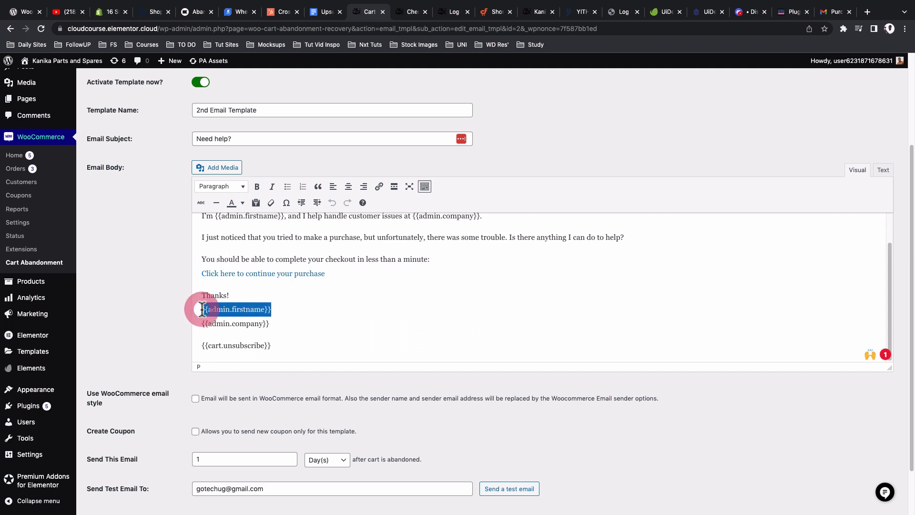
left_click_drag(271, 327, 186, 327)
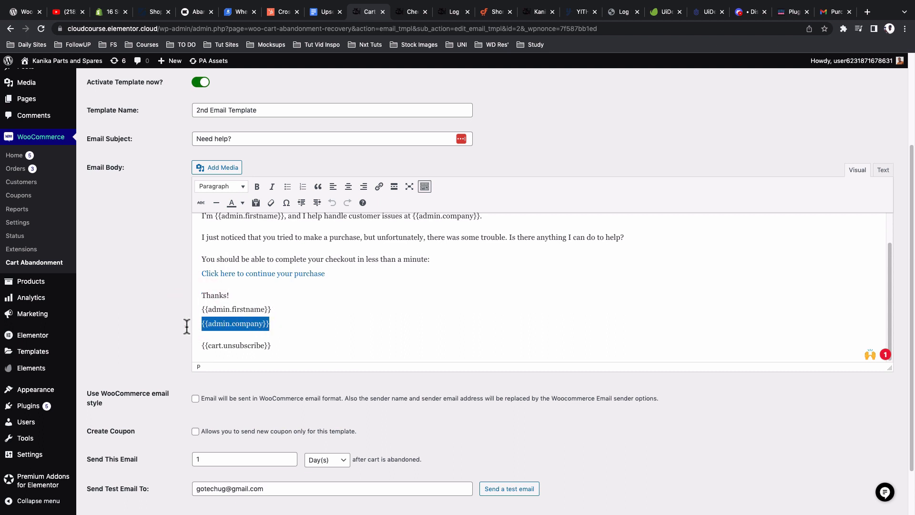
left_click(275, 346)
left_click_drag(274, 346, 200, 343)
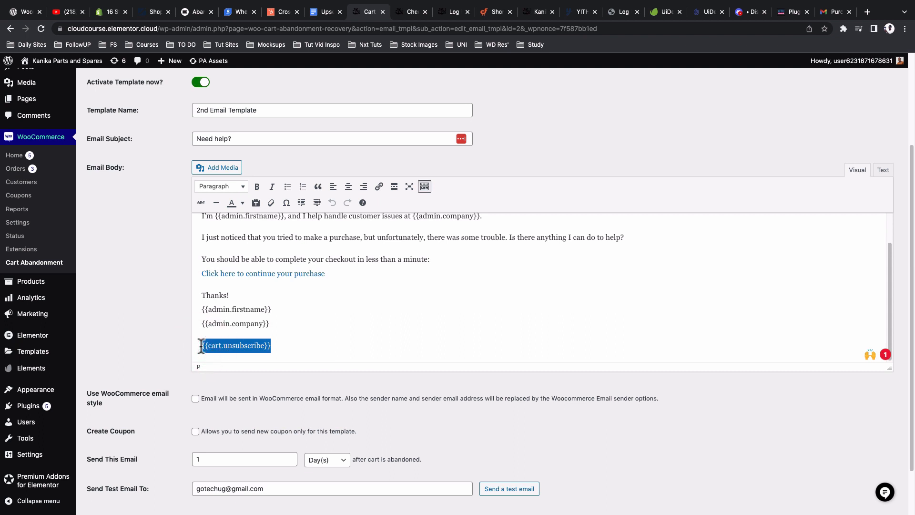
scroll(201, 341, "down", 1)
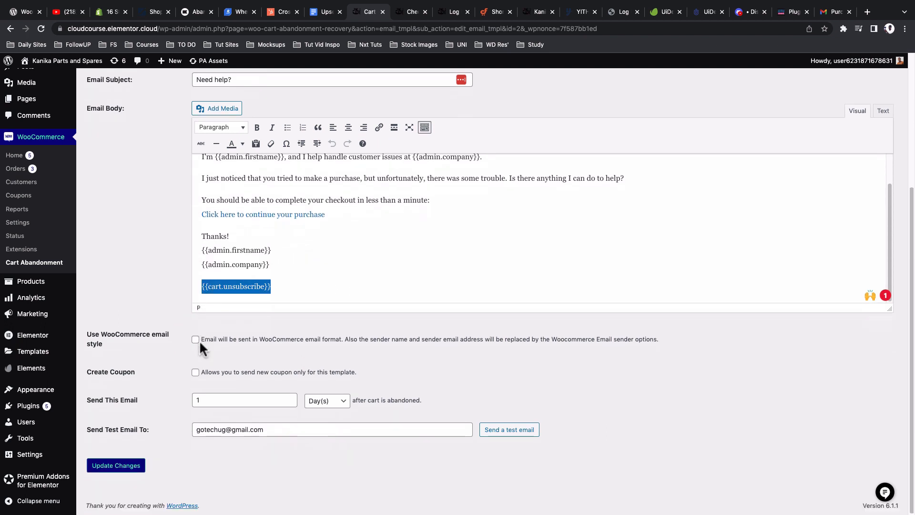
Step: Turn on WooCommerce email style, confirm the 1 day send delay, and save
left_click(195, 339)
left_click(206, 402)
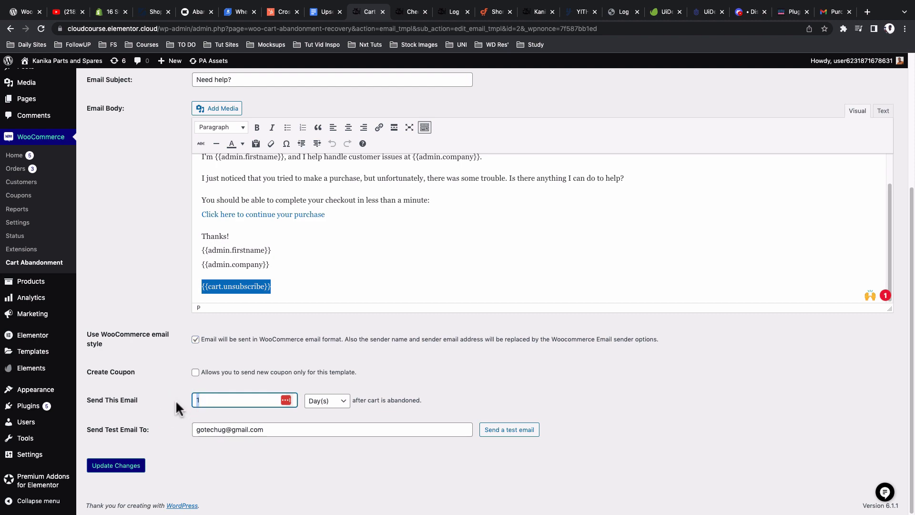
left_click(110, 465)
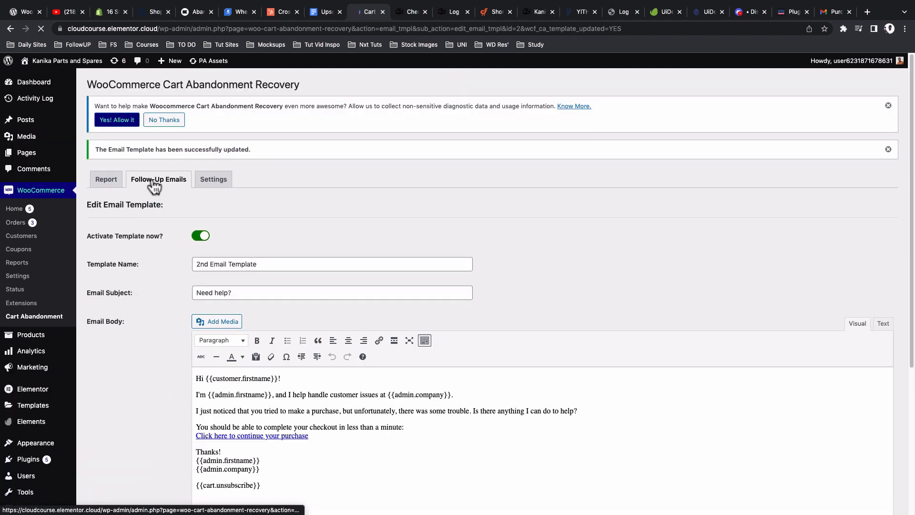
Step: Open Sample Email Template 3 and tick Create Coupon
left_click(154, 182)
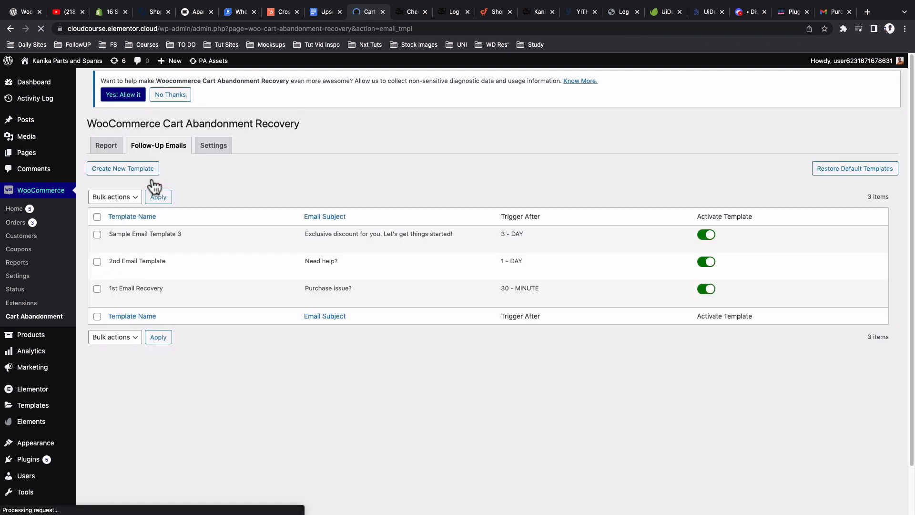
mouse_move(155, 242)
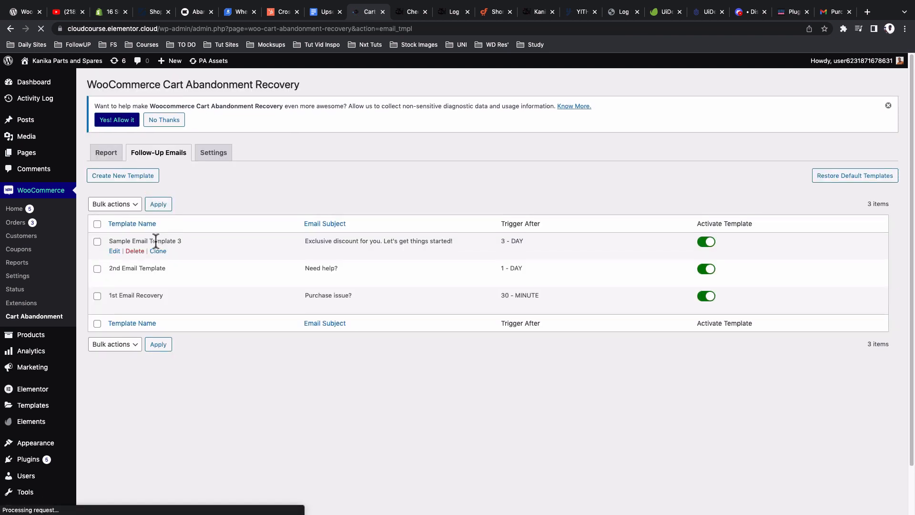
left_click(114, 251)
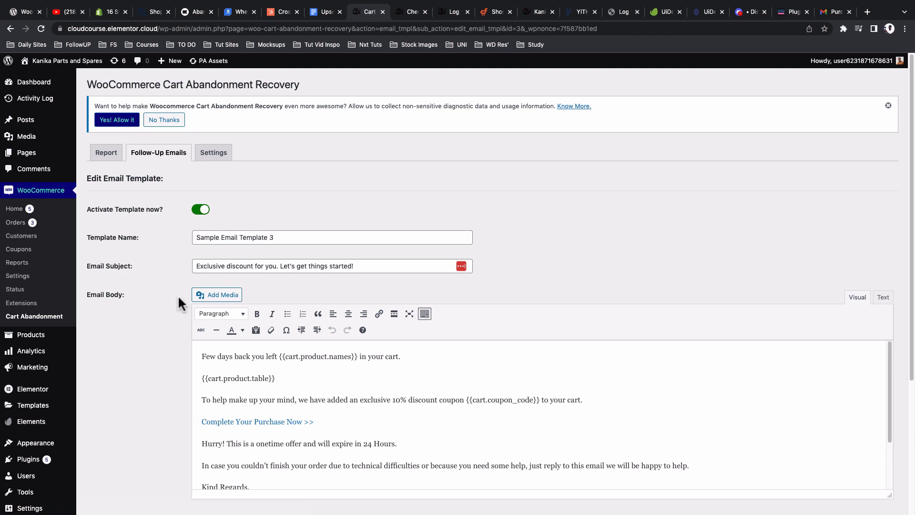
scroll(178, 294, "down", 4)
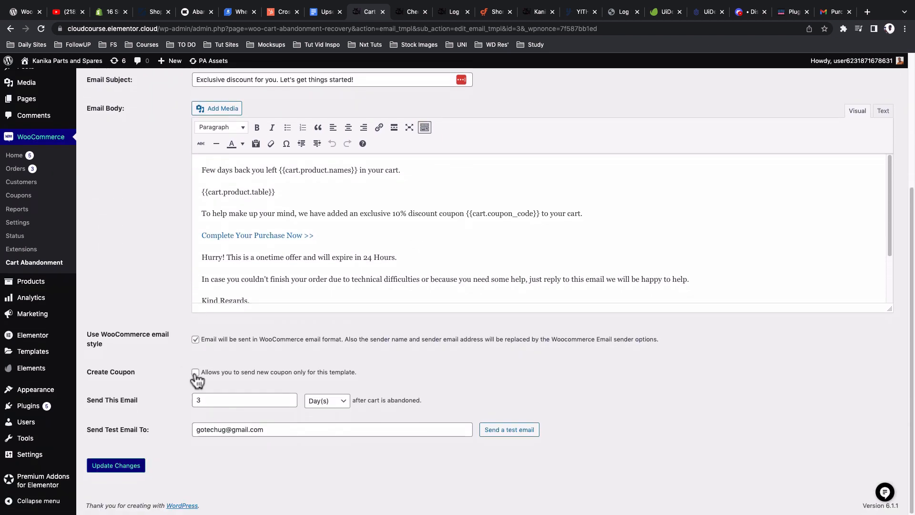
left_click(196, 373)
scroll(210, 213, "up", 1)
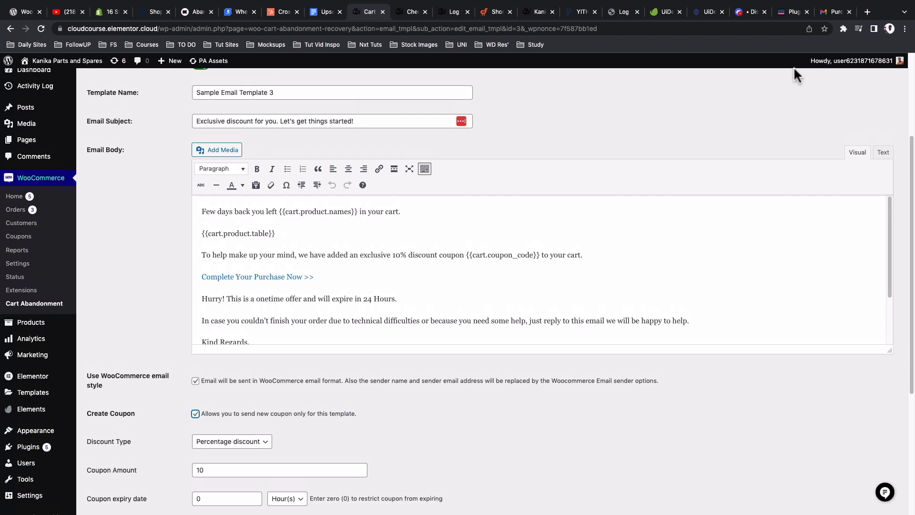
Step: Check the Gmail inbox for the discount test email, then go to the CartFlows shortcode reference
left_click(835, 15)
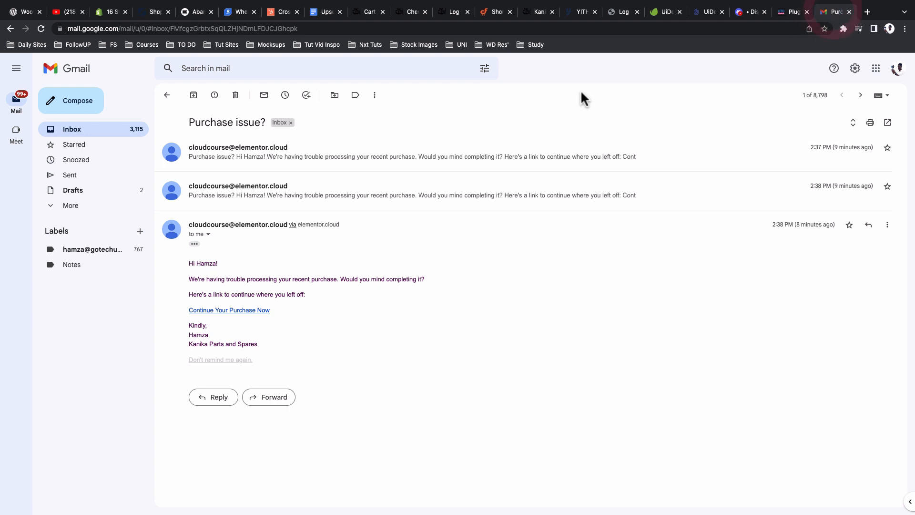
left_click(102, 130)
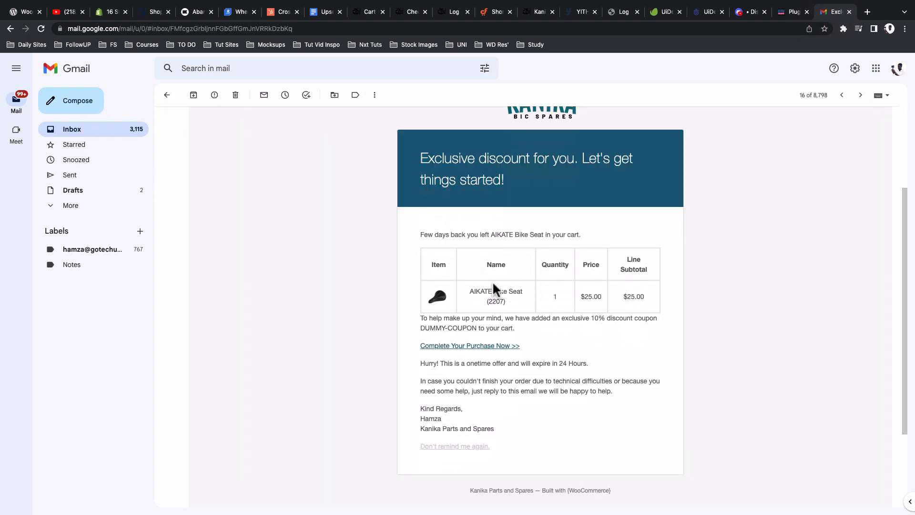
left_click(487, 16)
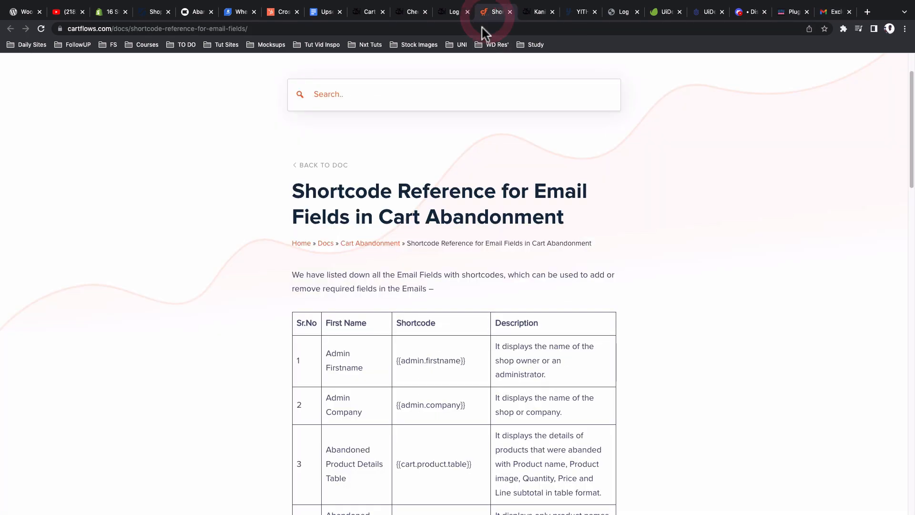
Step: Find and select the {{cart.product.table}} shortcode in the CartFlows docs shortcode table
scroll(436, 178, "down", 5)
scroll(437, 184, "down", 7)
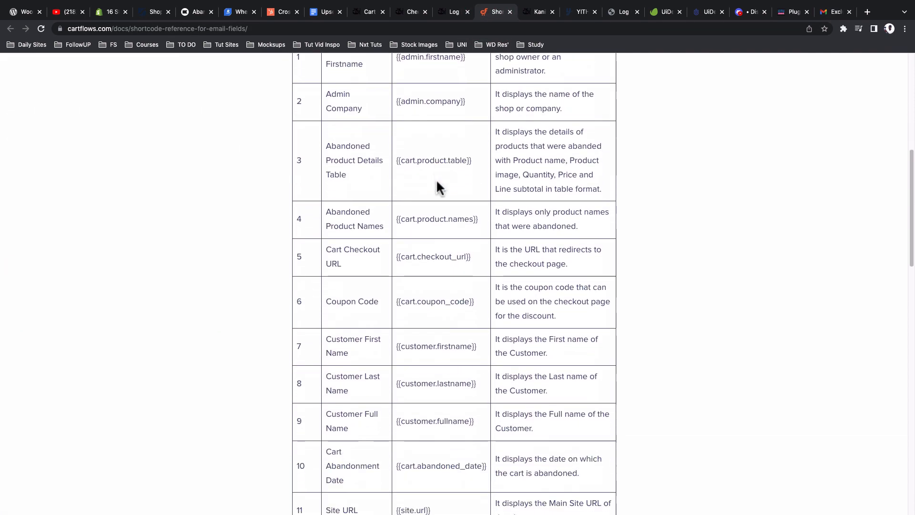
scroll(438, 187, "up", 4)
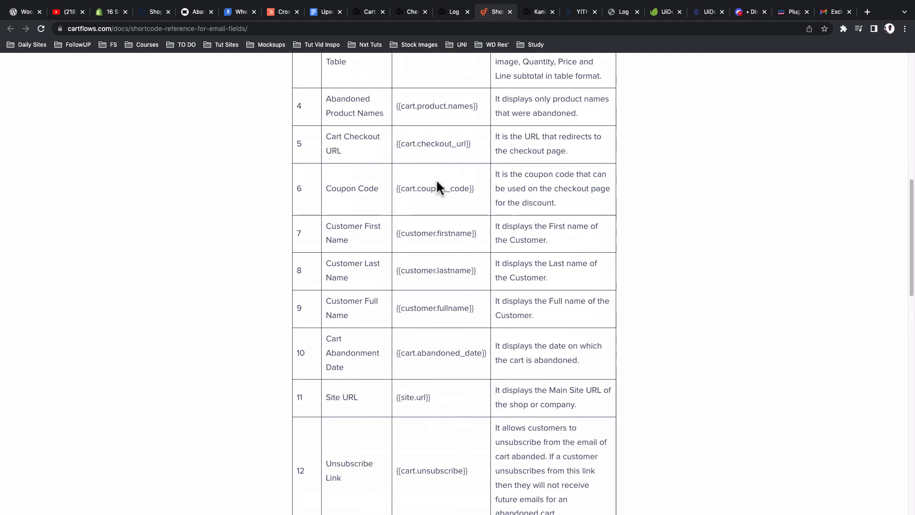
scroll(438, 188, "up", 2)
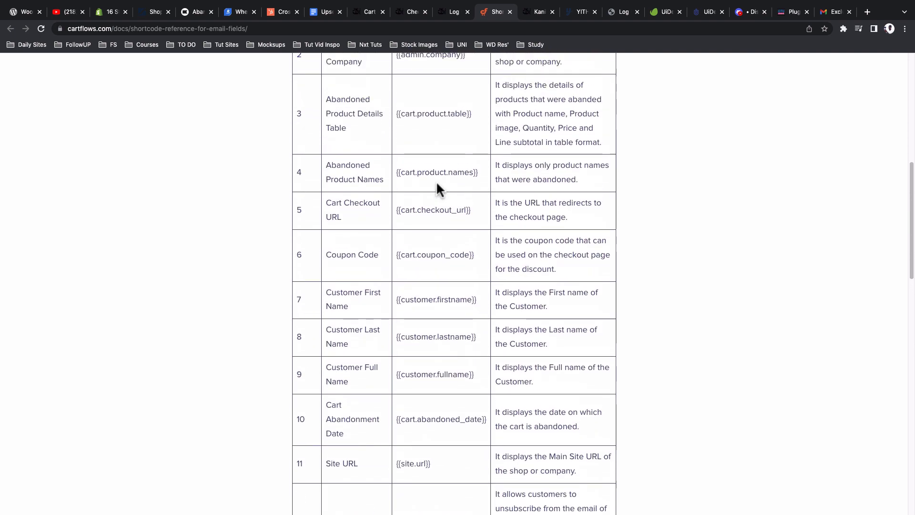
scroll(438, 188, "up", 1)
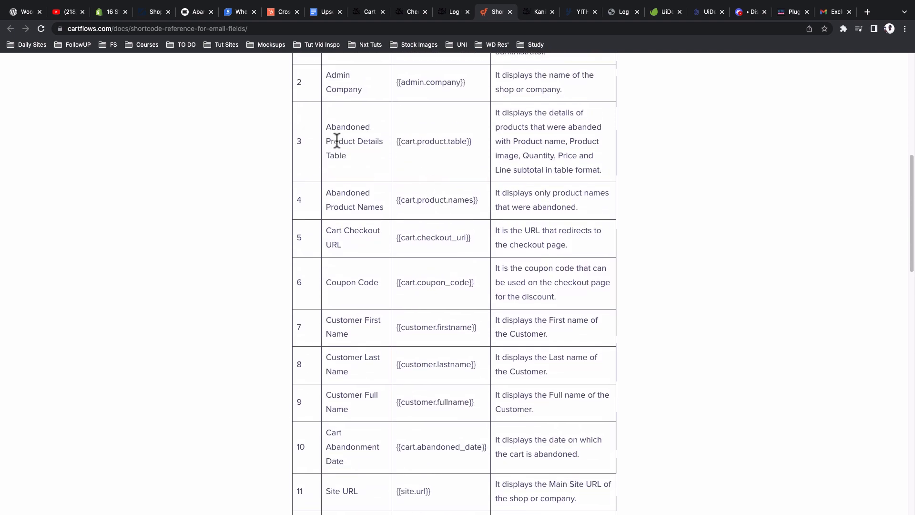
triple_click(402, 141)
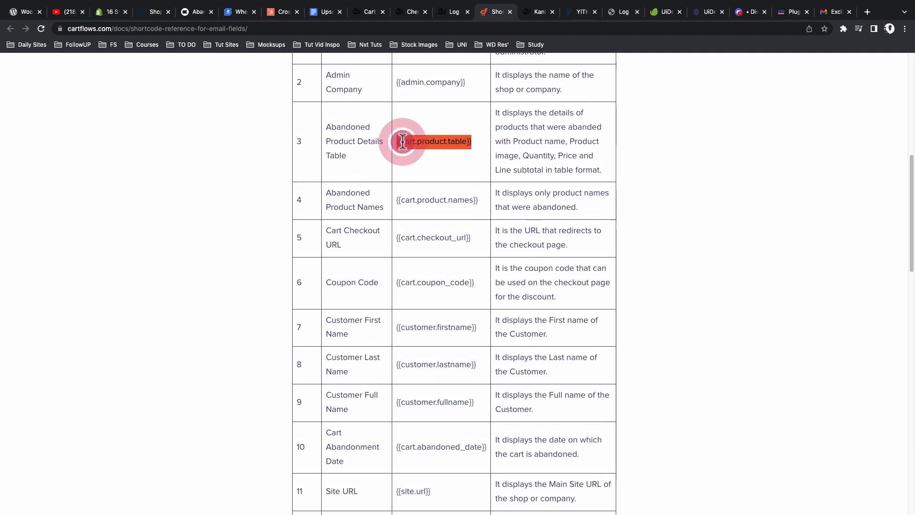
left_click(368, 11)
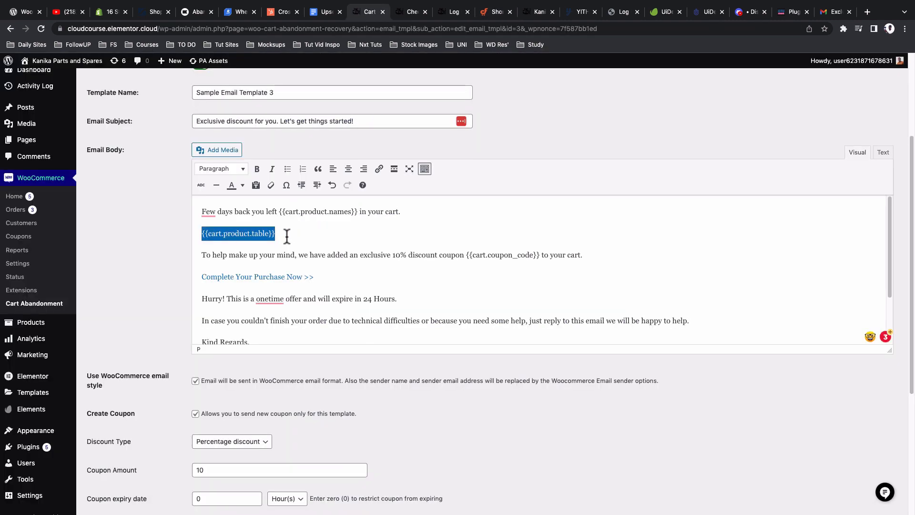
left_click_drag(287, 236, 201, 235)
scroll(286, 317, "down", 10)
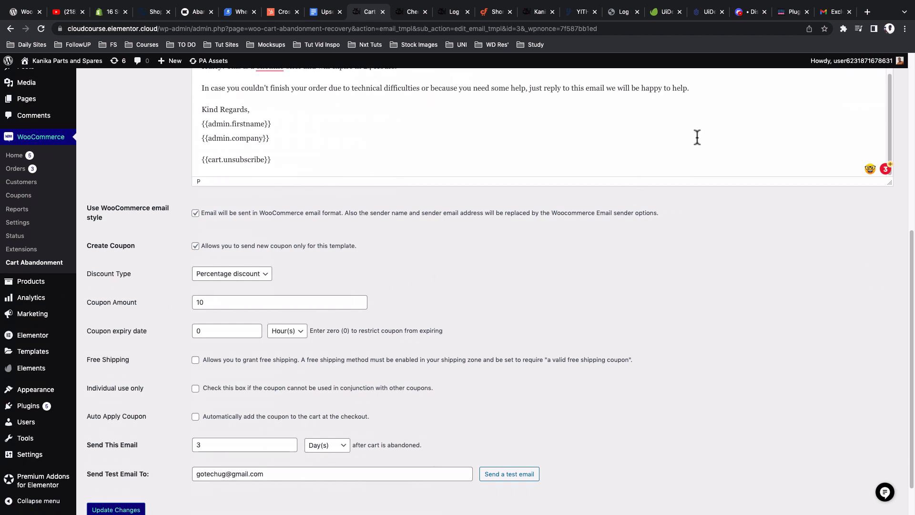
left_click(822, 13)
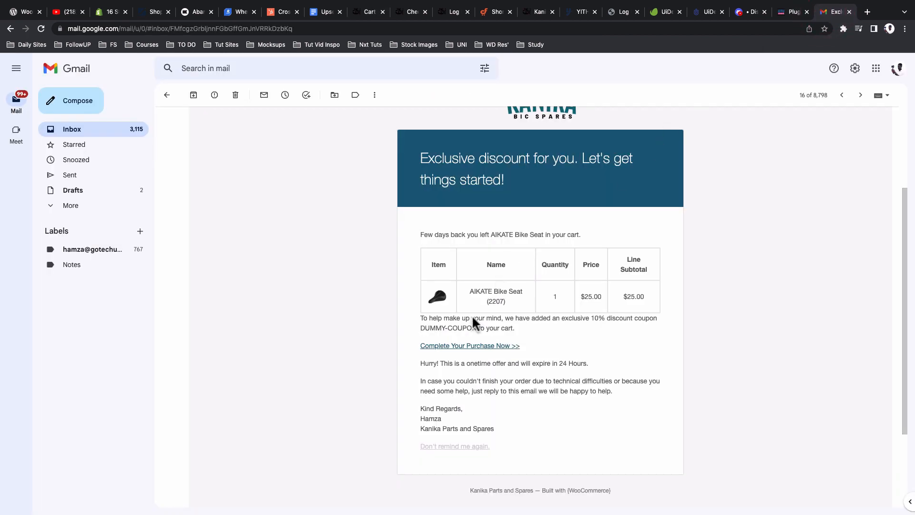
left_click_drag(420, 328, 477, 328)
left_click(363, 14)
scroll(305, 243, "down", 1)
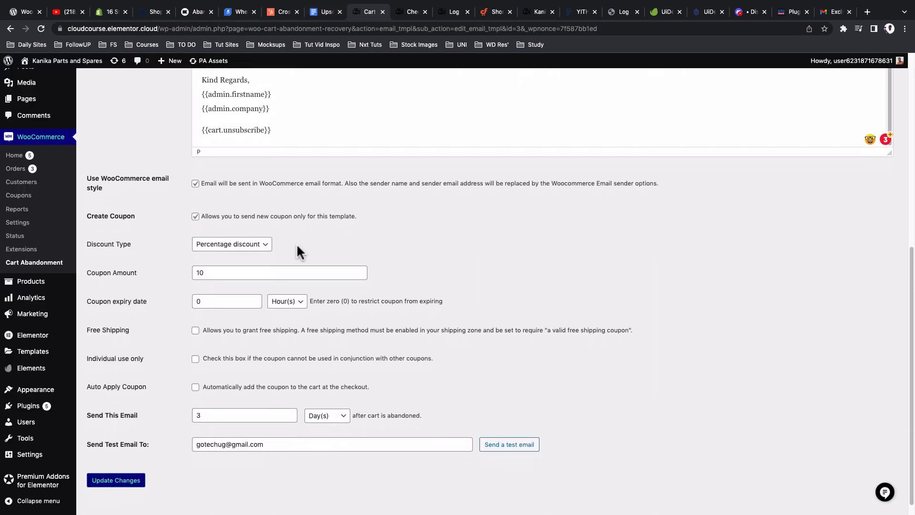
Step: Set the coupon to a fixed cart discount of 20 that expires after 1 day
left_click(227, 245)
left_click(227, 257)
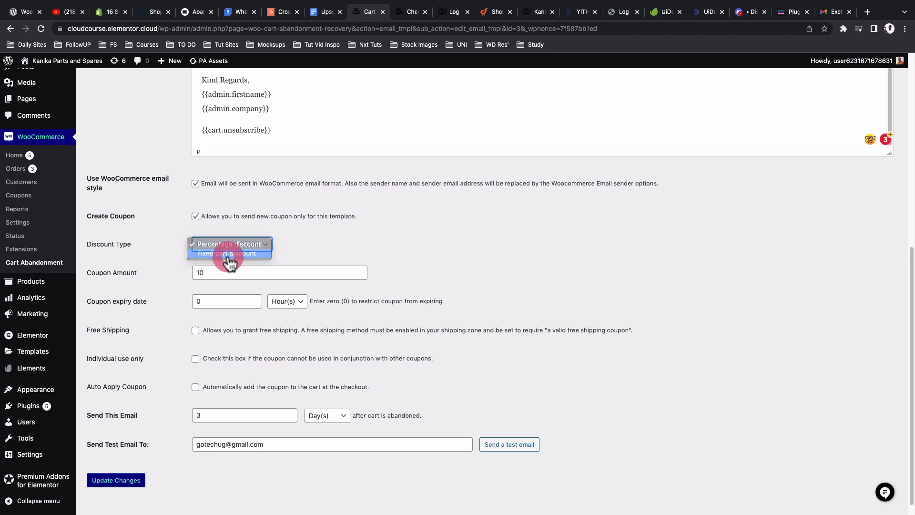
left_click(208, 273)
left_click_drag(207, 273, 193, 271)
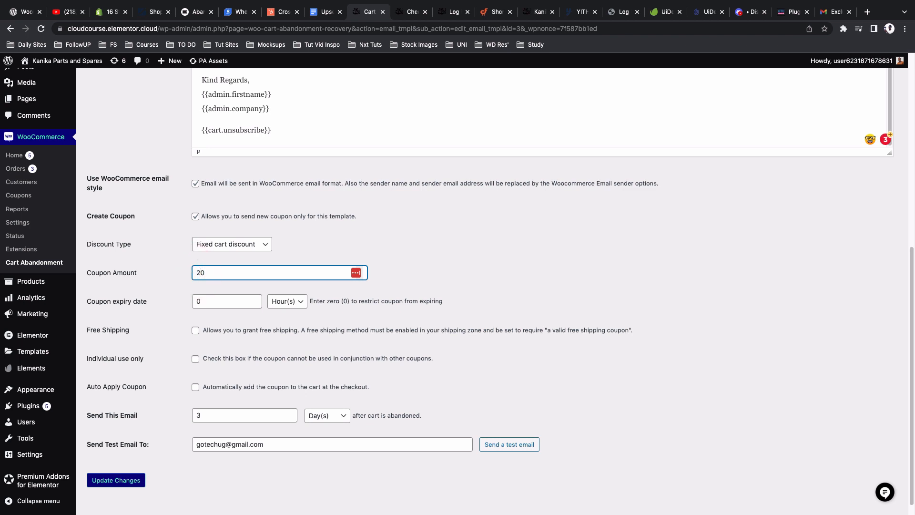
left_click(173, 305)
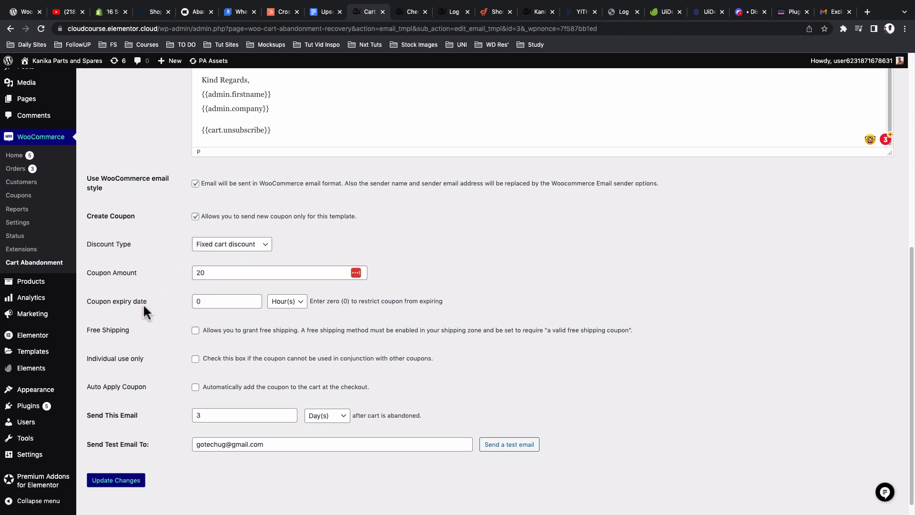
left_click_drag(202, 302, 183, 302)
left_click(289, 302)
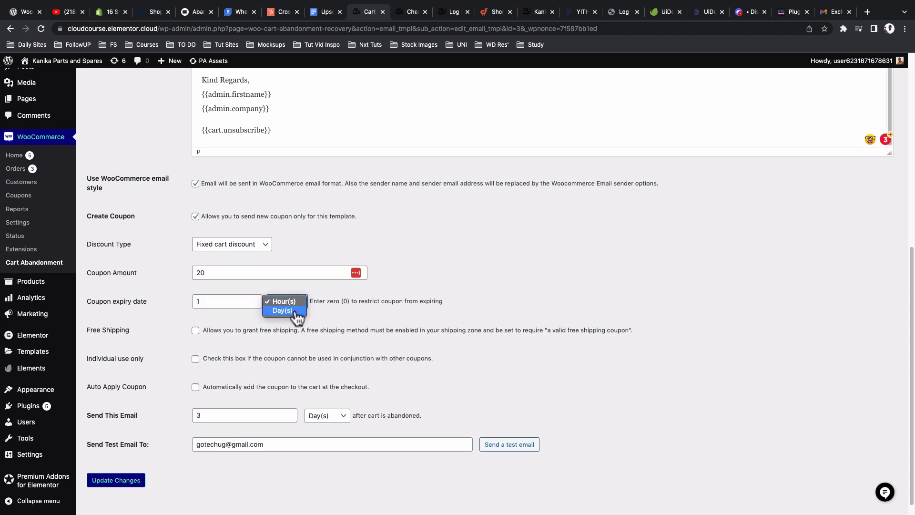
left_click(295, 312)
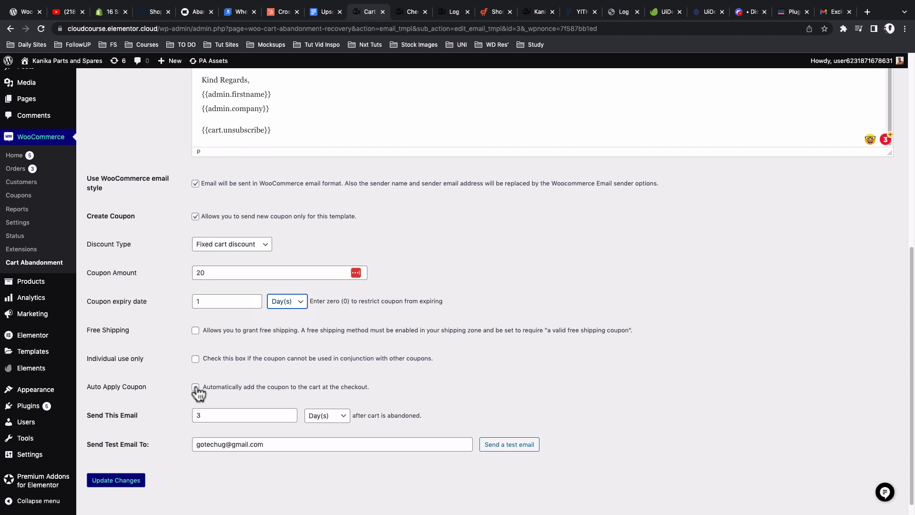
Step: Confirm the 3 Day(s) send delay and save the template
scroll(151, 398, "down", 1)
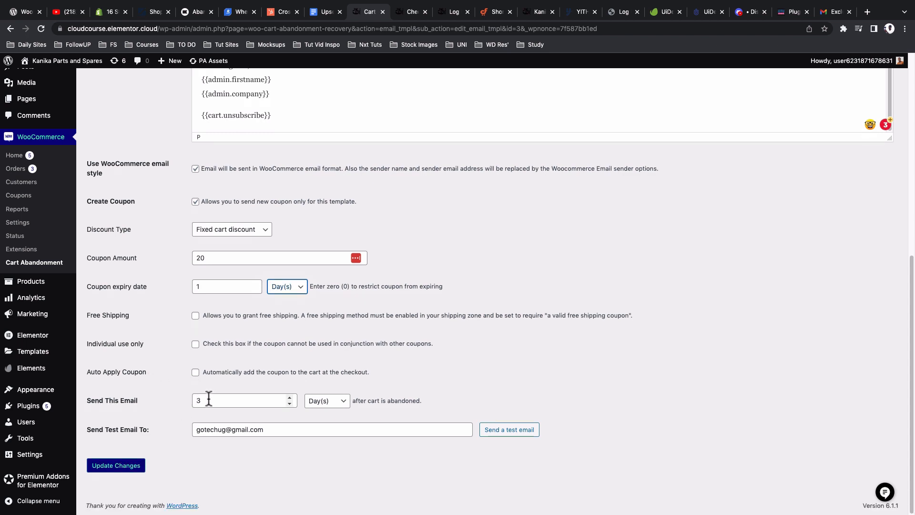
double_click(270, 395)
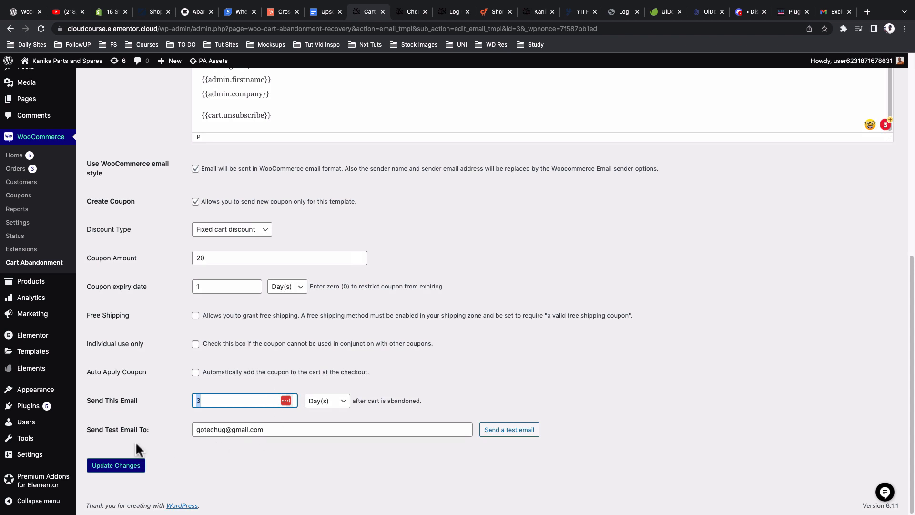
left_click(124, 469)
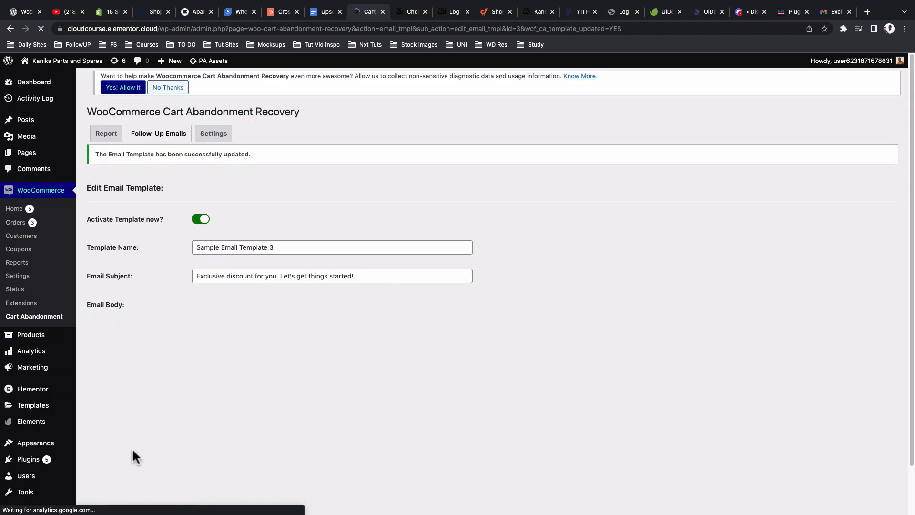
Step: Send a test of the discount template and check its arrival in Gmail
scroll(188, 431, "down", 9)
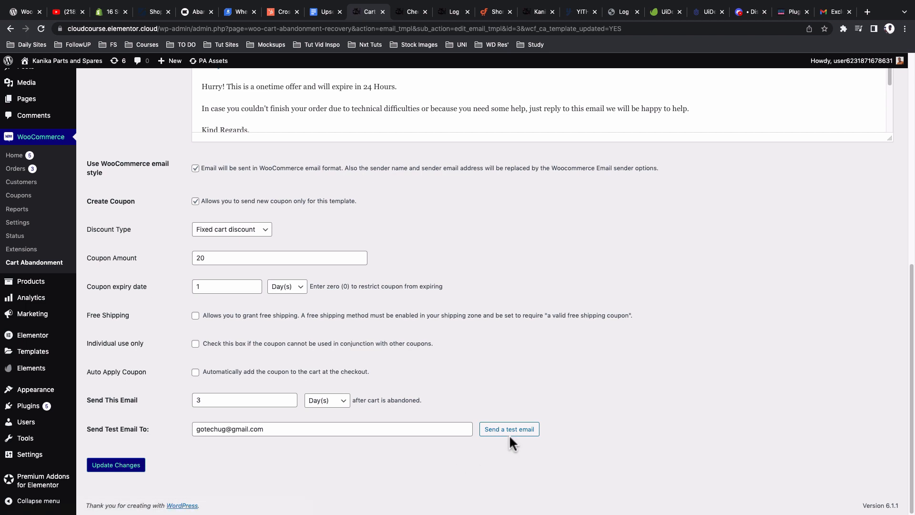
left_click(509, 430)
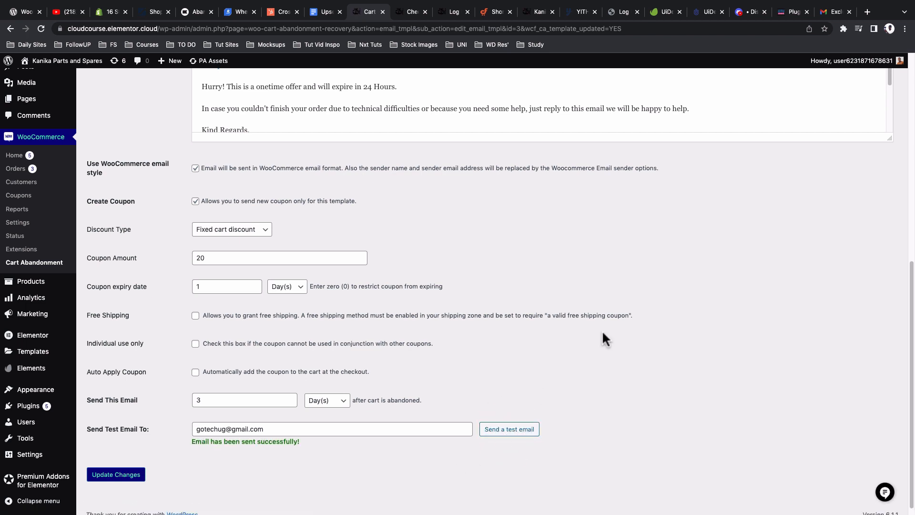
left_click(830, 13)
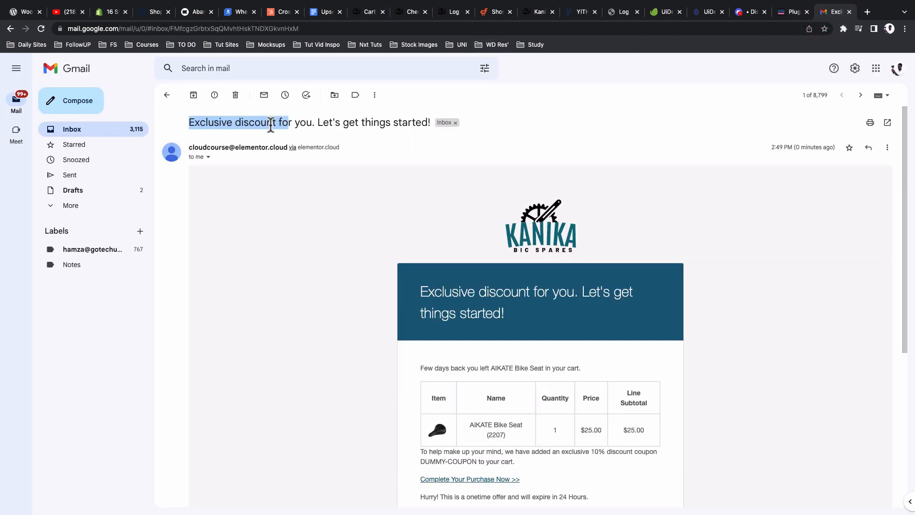
left_click(270, 122)
left_click_drag(195, 122, 285, 126)
scroll(382, 191, "down", 3)
left_click_drag(420, 209, 576, 211)
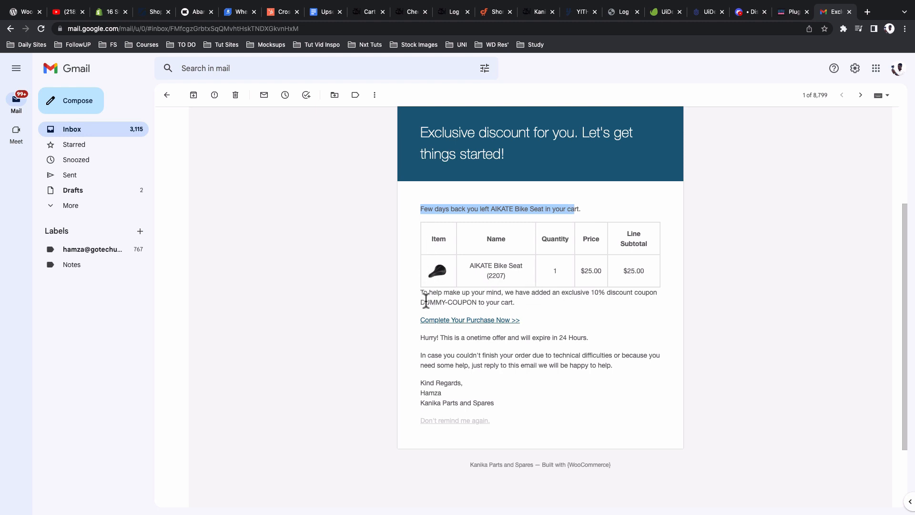
left_click_drag(418, 300, 477, 302)
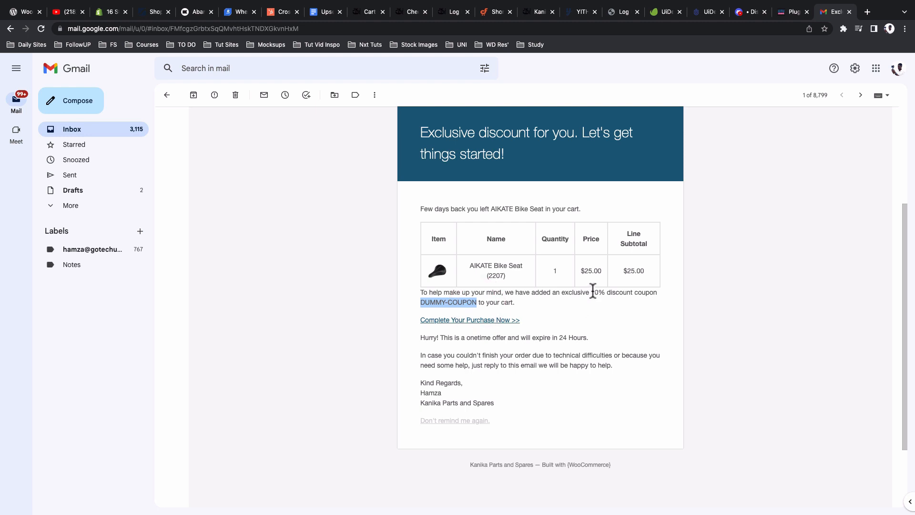
left_click(593, 291)
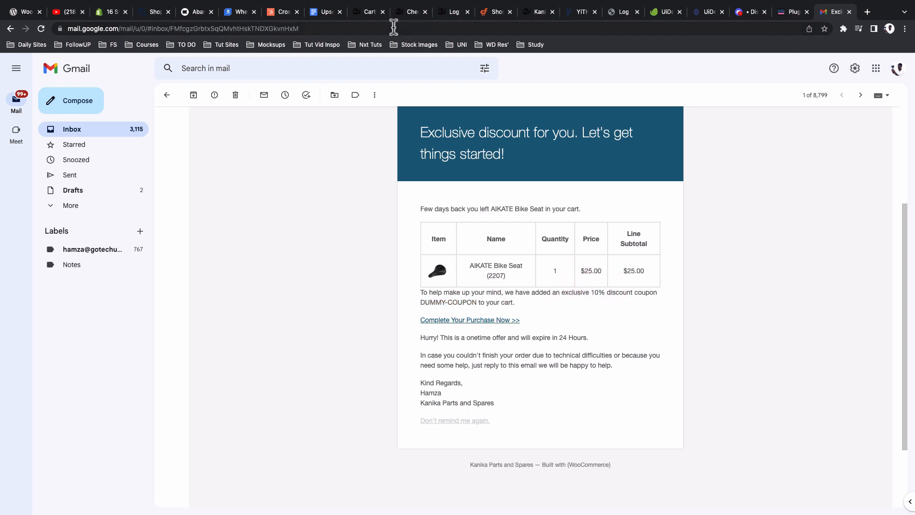
Step: Back in the template editor, keep Fixed cart discount as the coupon's discount type
left_click(368, 13)
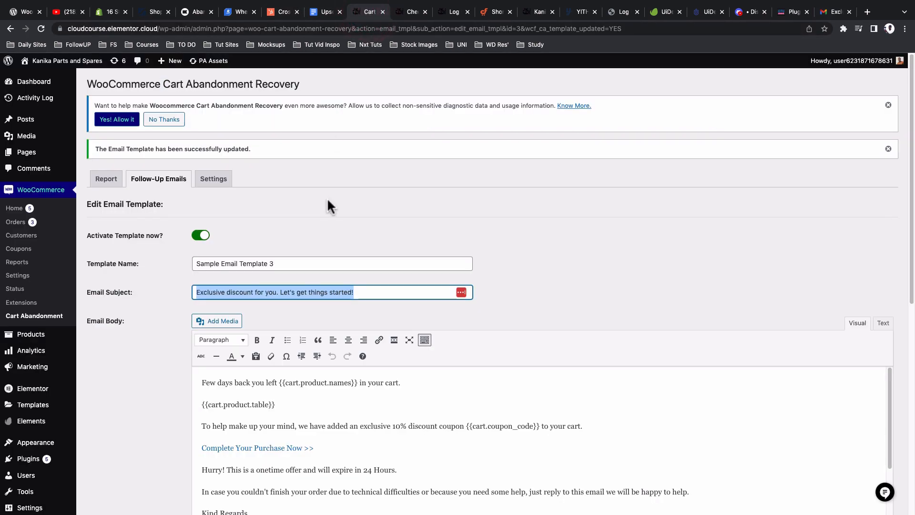
scroll(327, 198, "down", 8)
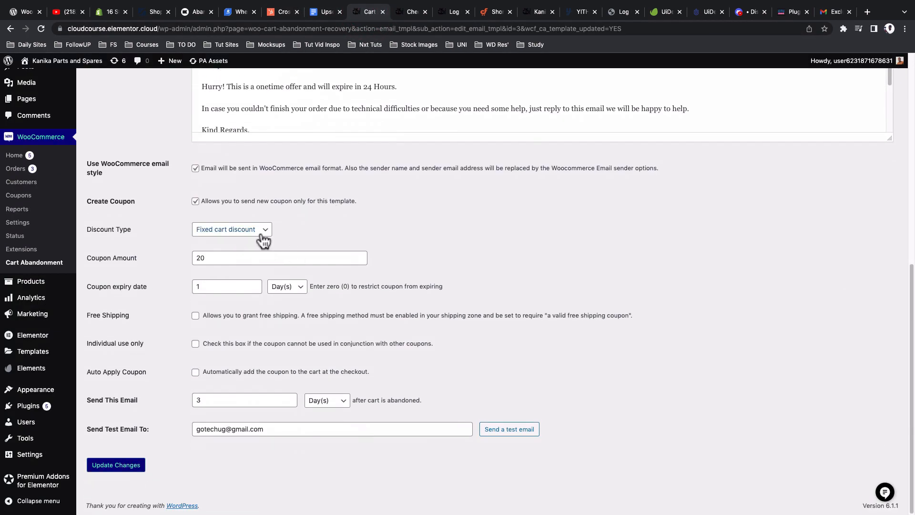
left_click(258, 231)
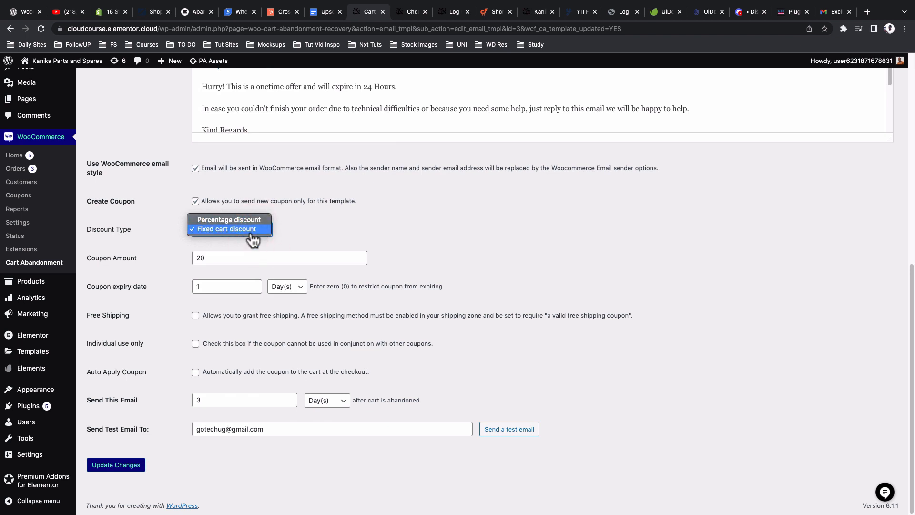
left_click(315, 233)
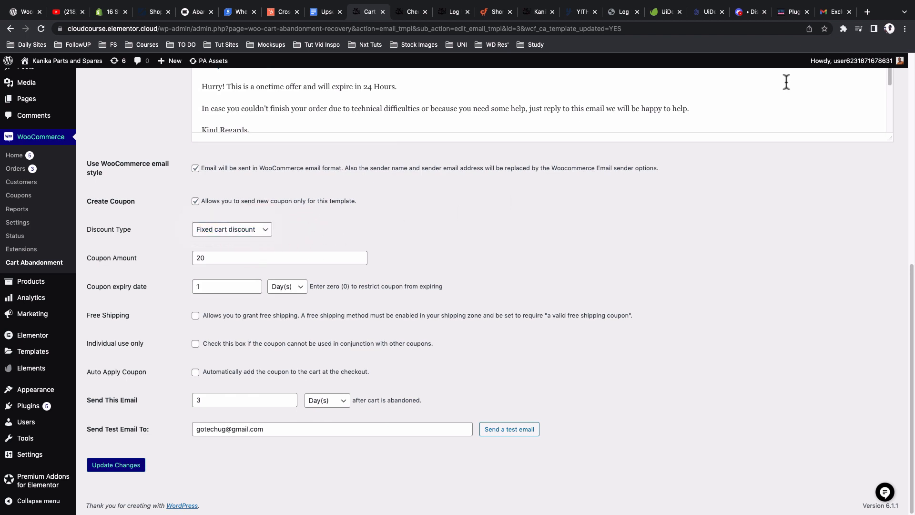
Step: Compare the test email's 24 Hours expiry wording in Gmail, then return to the editor's top
left_click(831, 15)
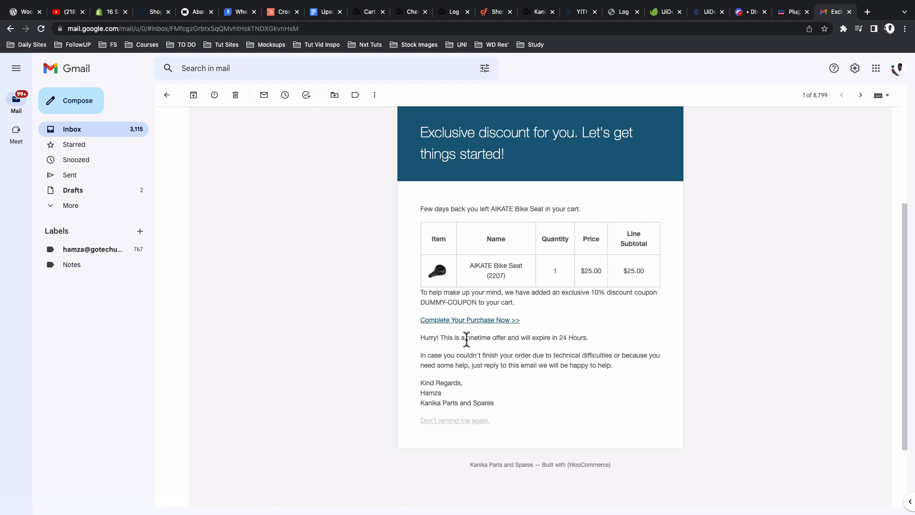
left_click_drag(560, 338, 582, 340)
left_click(370, 12)
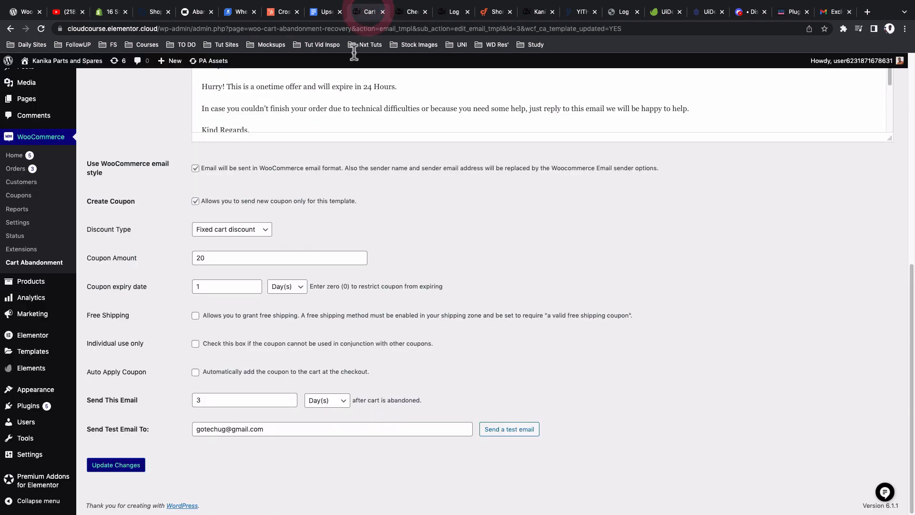
scroll(324, 186, "up", 10)
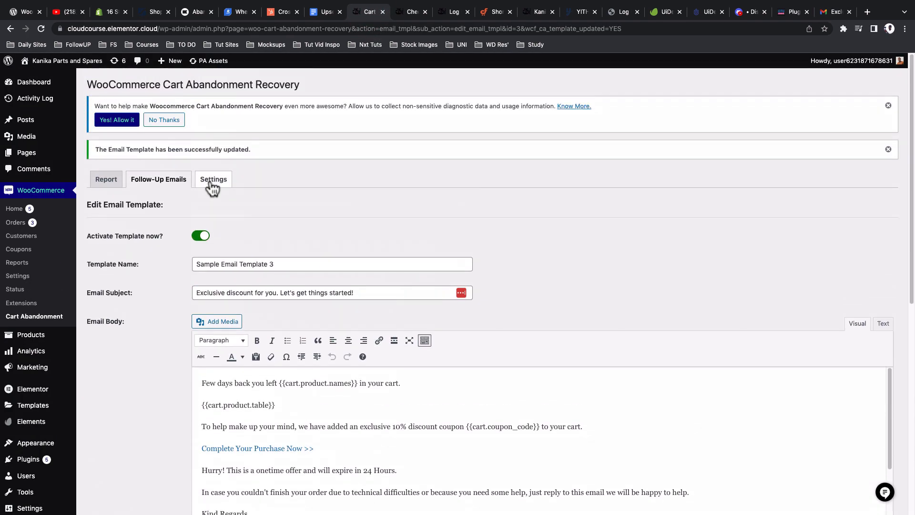
Step: Create a blank new follow-up email template and click into its name, subject and body
left_click(148, 186)
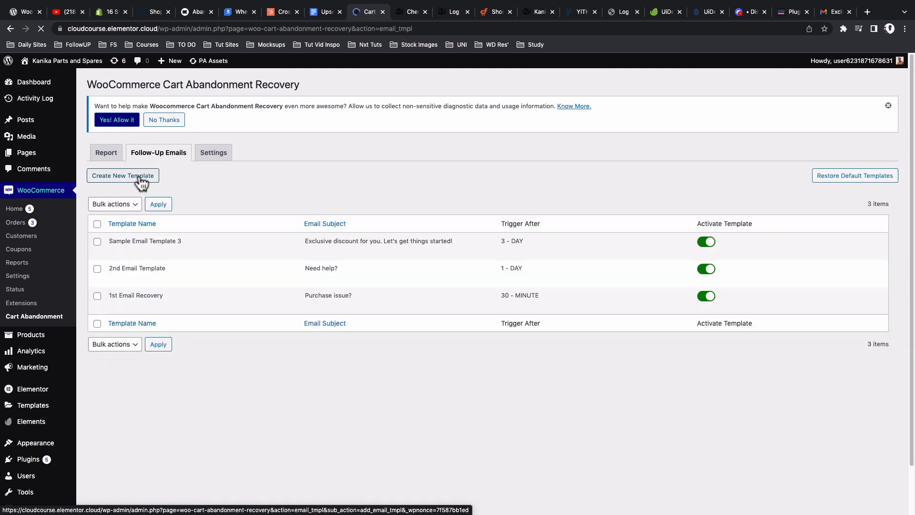
left_click(141, 179)
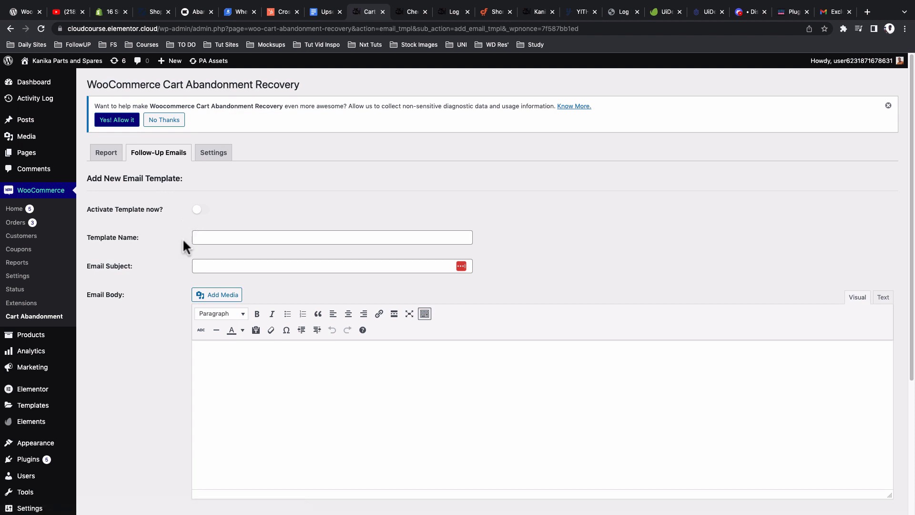
left_click(214, 238)
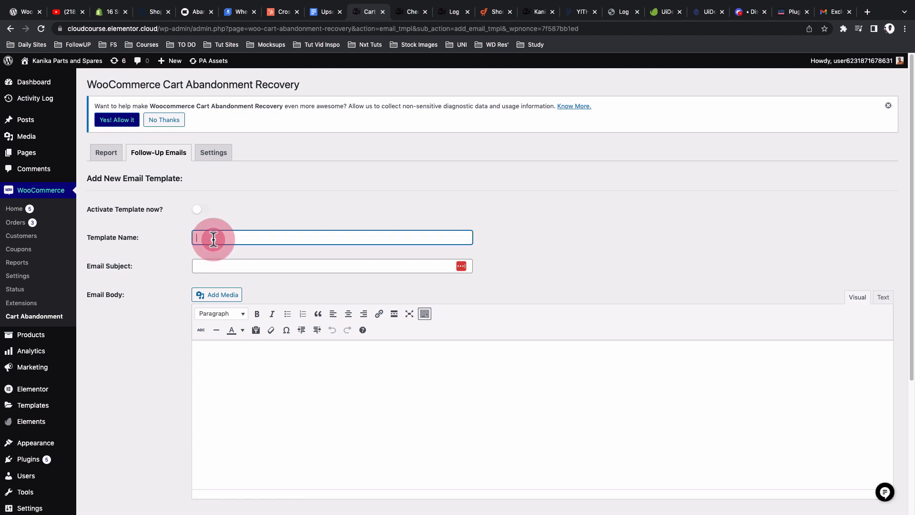
left_click(212, 265)
scroll(236, 357, "down", 4)
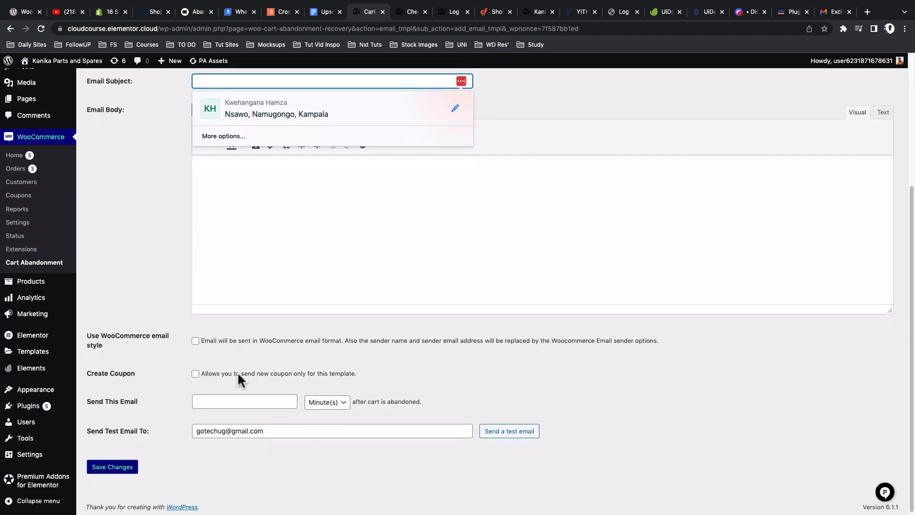
left_click(253, 258)
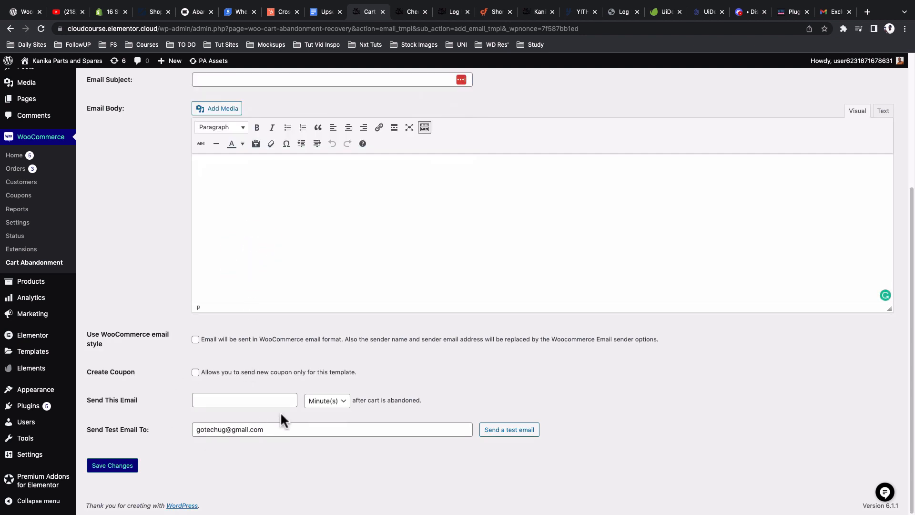
Step: Open the Cart Abandonment report, then switch to the store's checkout page
scroll(280, 410, "up", 2)
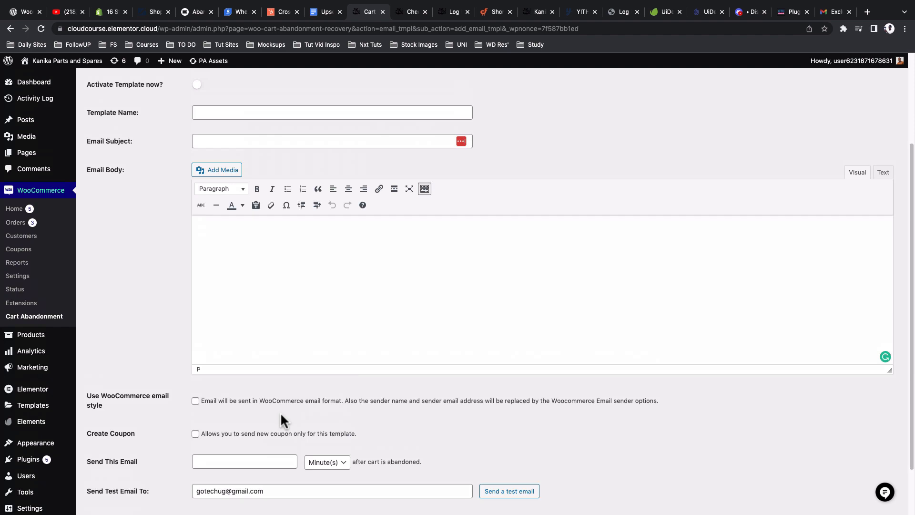
scroll(280, 412, "up", 3)
scroll(281, 414, "up", 1)
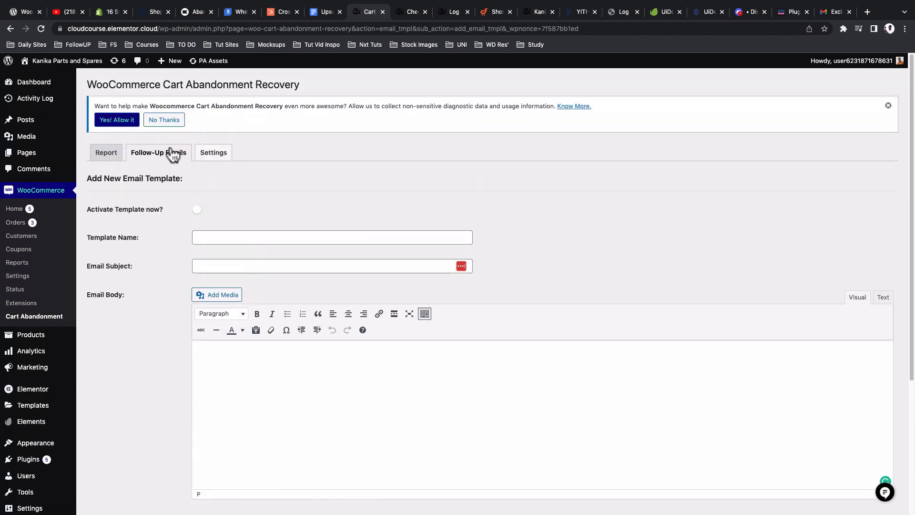
left_click(94, 157)
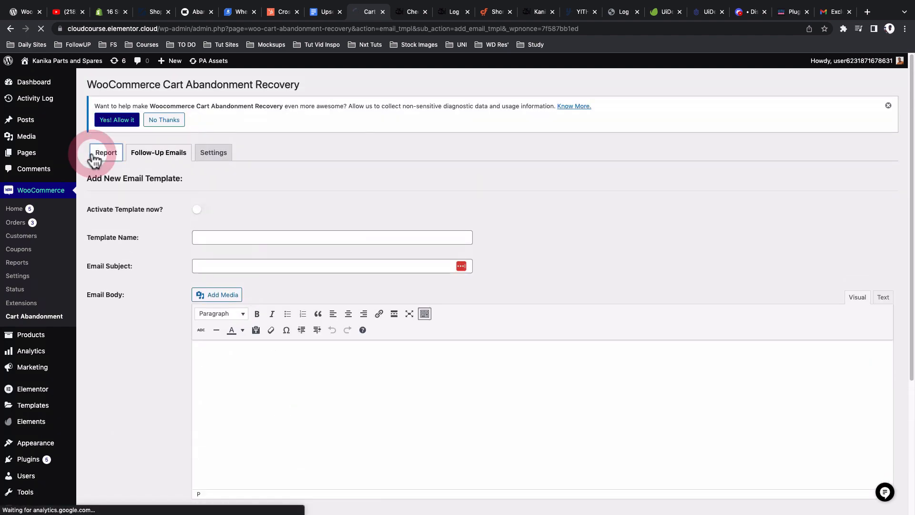
left_click(400, 14)
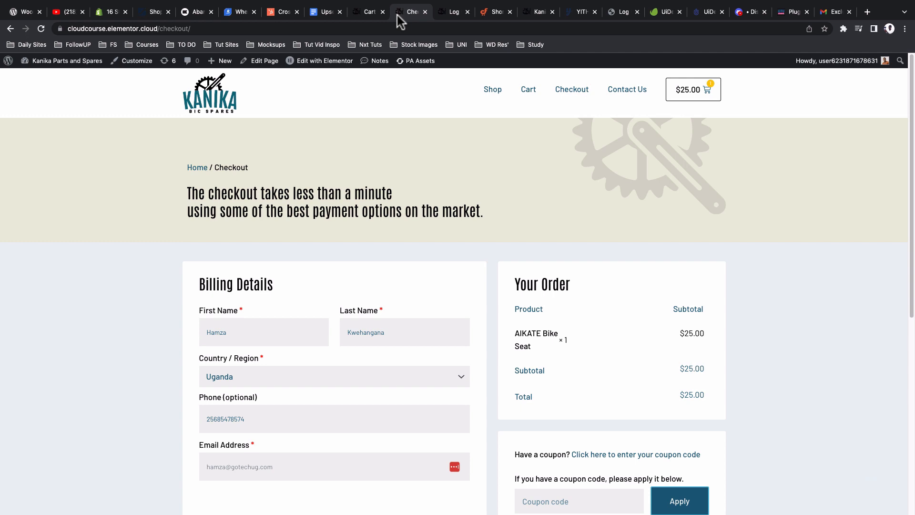